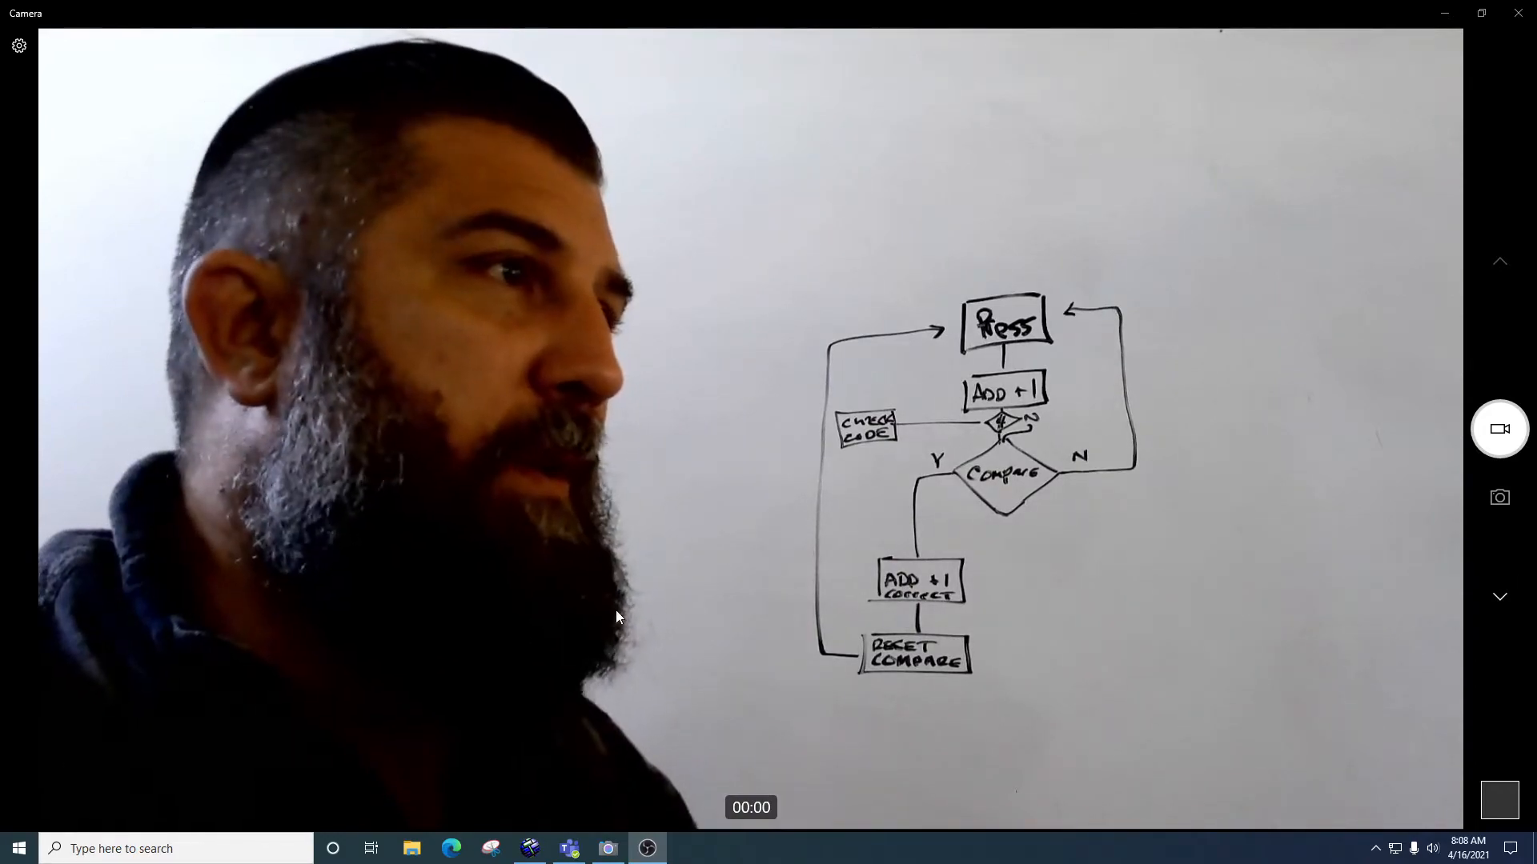
# Switch to Hammer and look over the logic_branch, logic_compare and math_counter entities beside the keypad
pyautogui.click(530, 850)
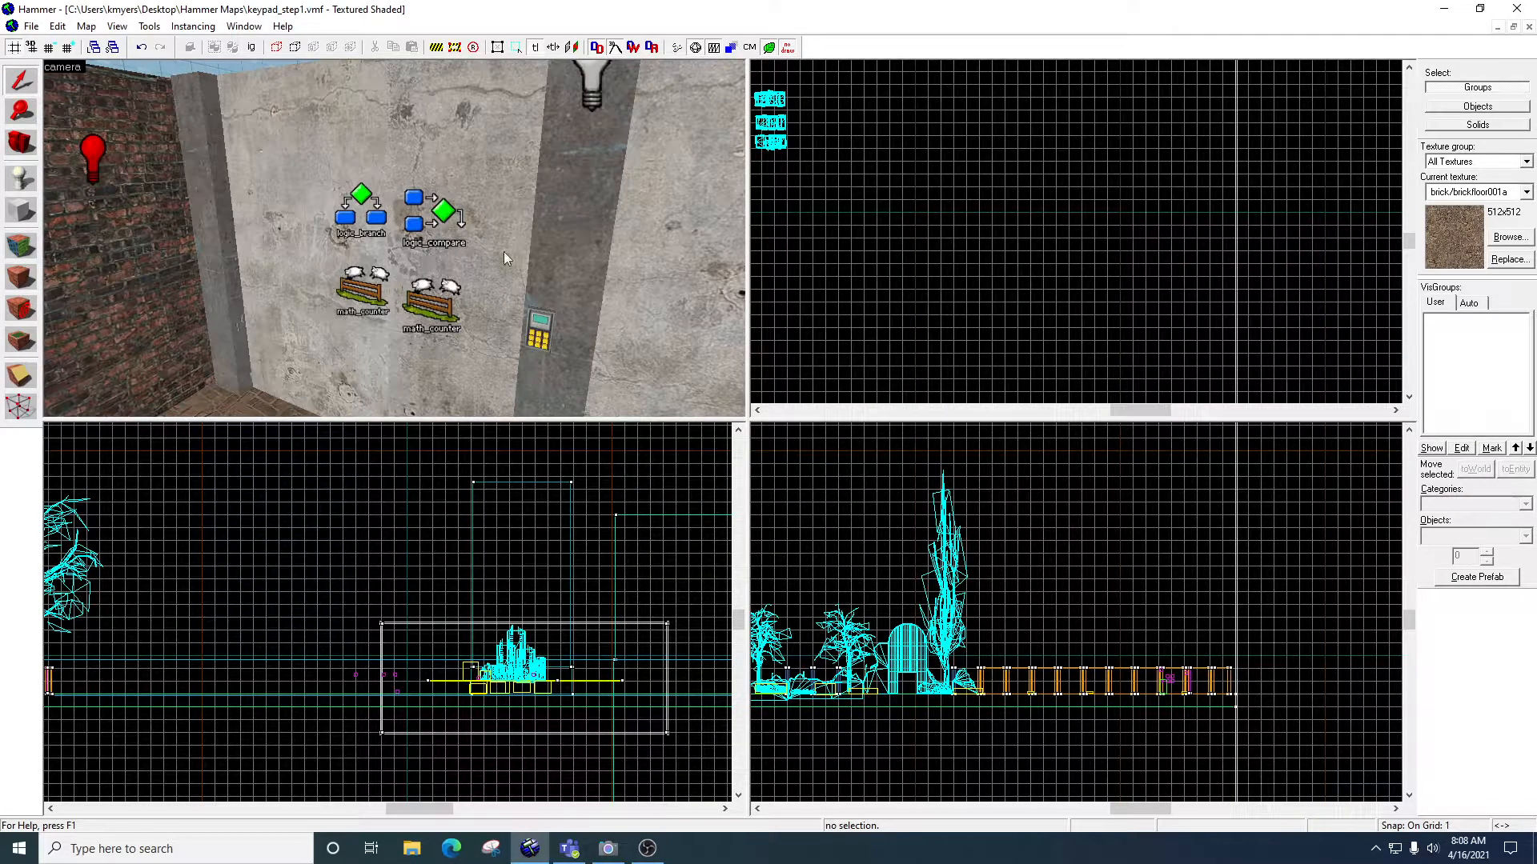
pyautogui.press('z')
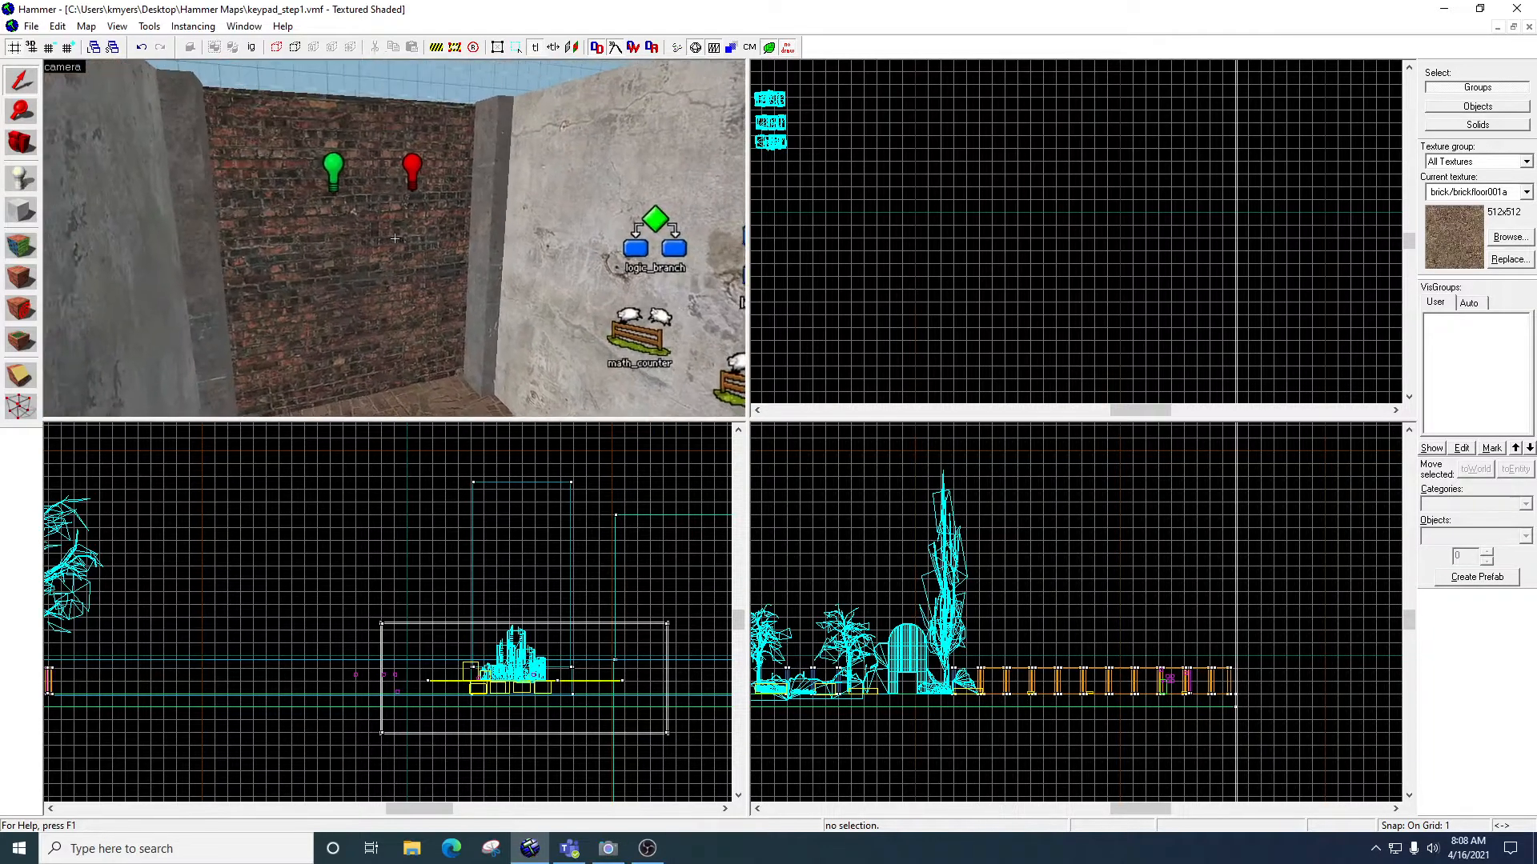
pyautogui.press('w')
pyautogui.click(395, 238)
pyautogui.press('w')
pyautogui.click(395, 239)
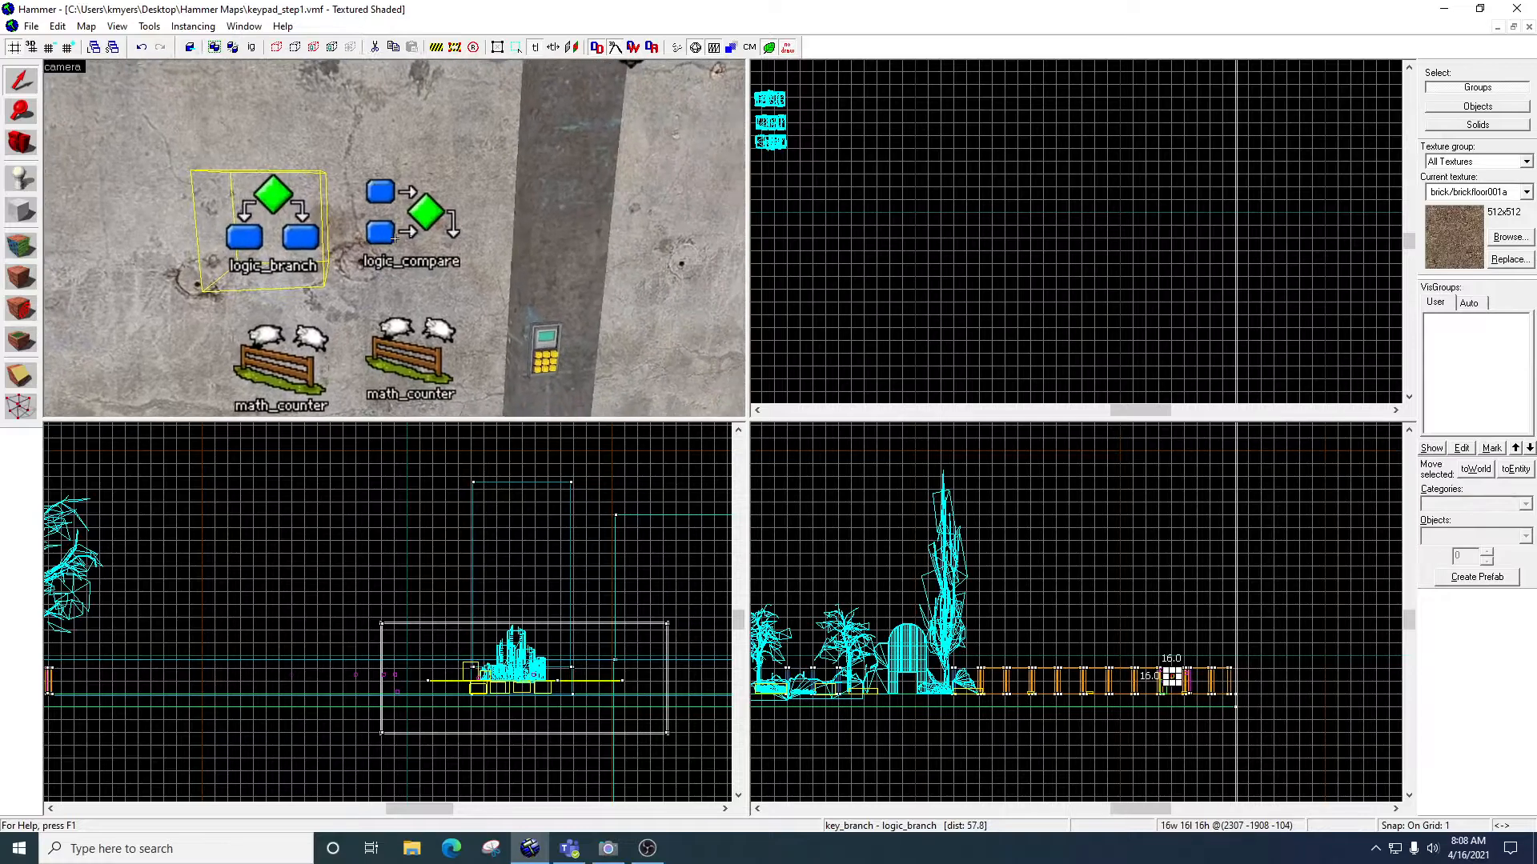
pyautogui.click(394, 239)
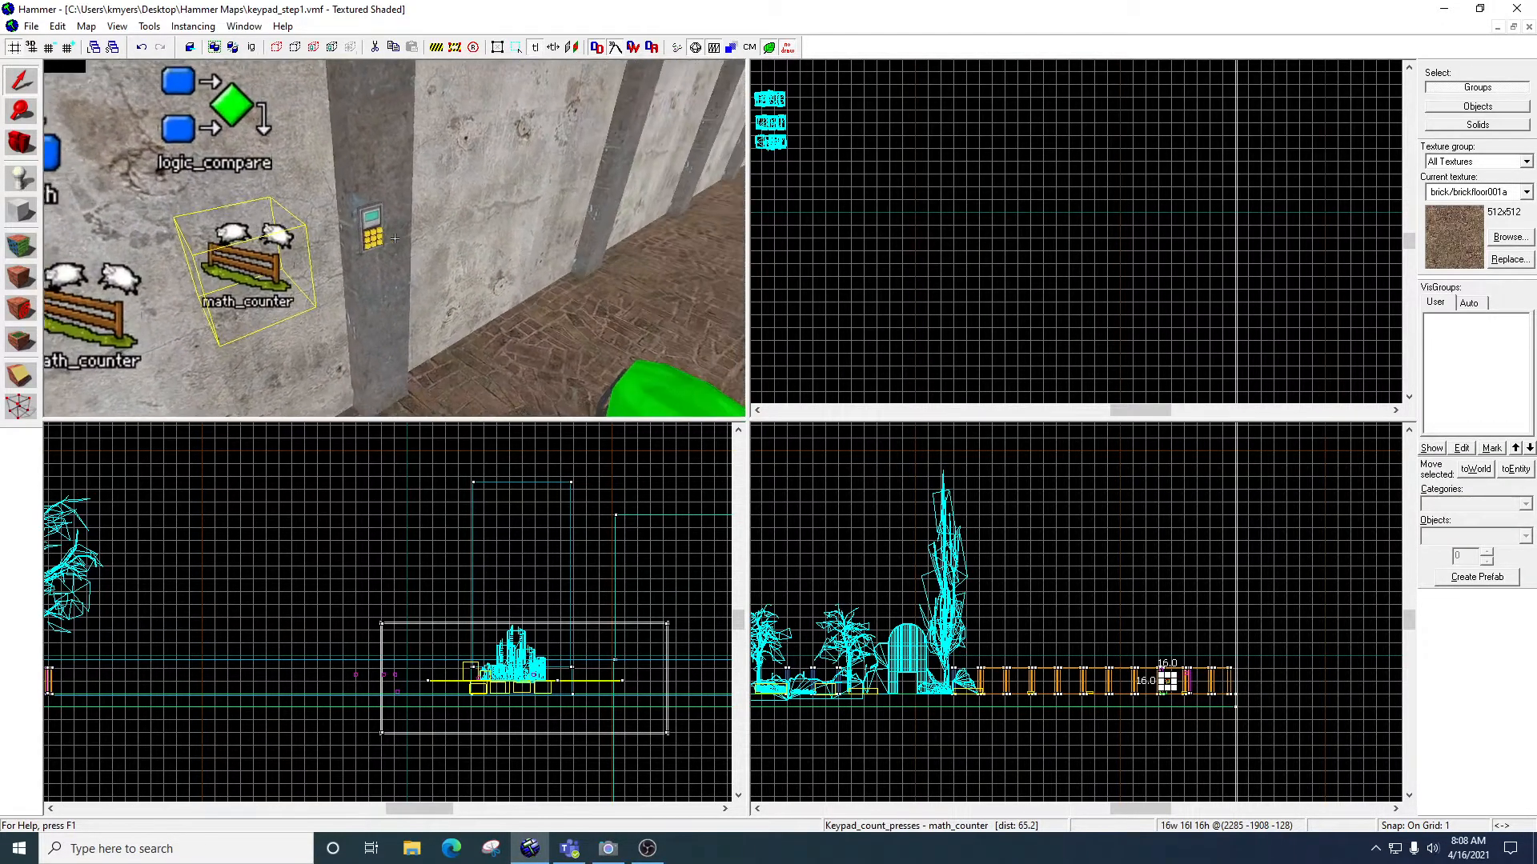
pyautogui.press('w')
pyautogui.press('s')
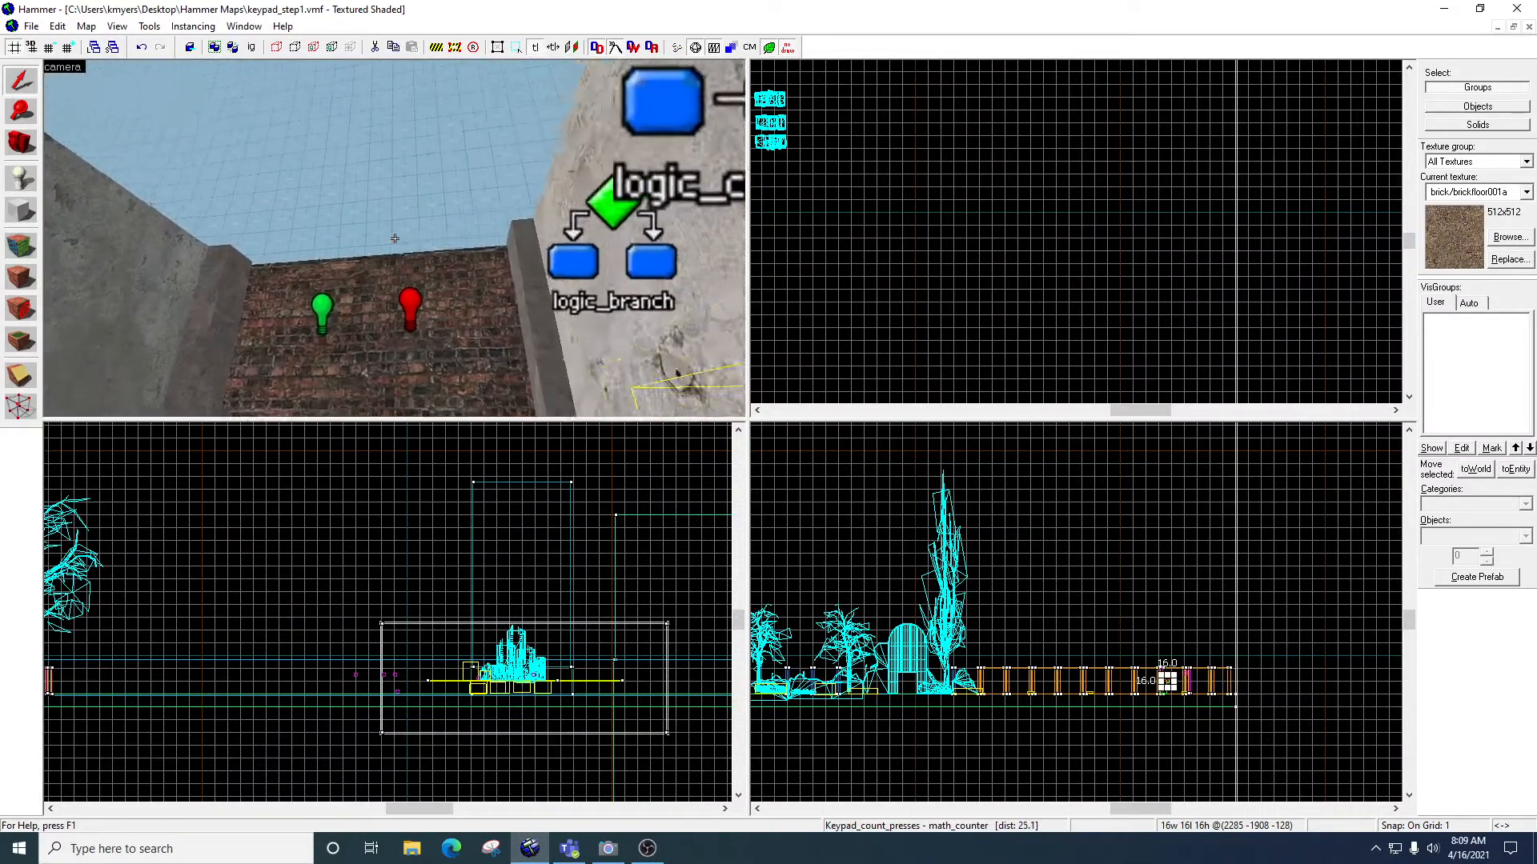
# Review the class settings and flags of the brick keypad door, and close its properties
pyautogui.press('w')
pyautogui.press('s')
pyautogui.click(394, 239)
pyautogui.hotkey('alt', 'Return')
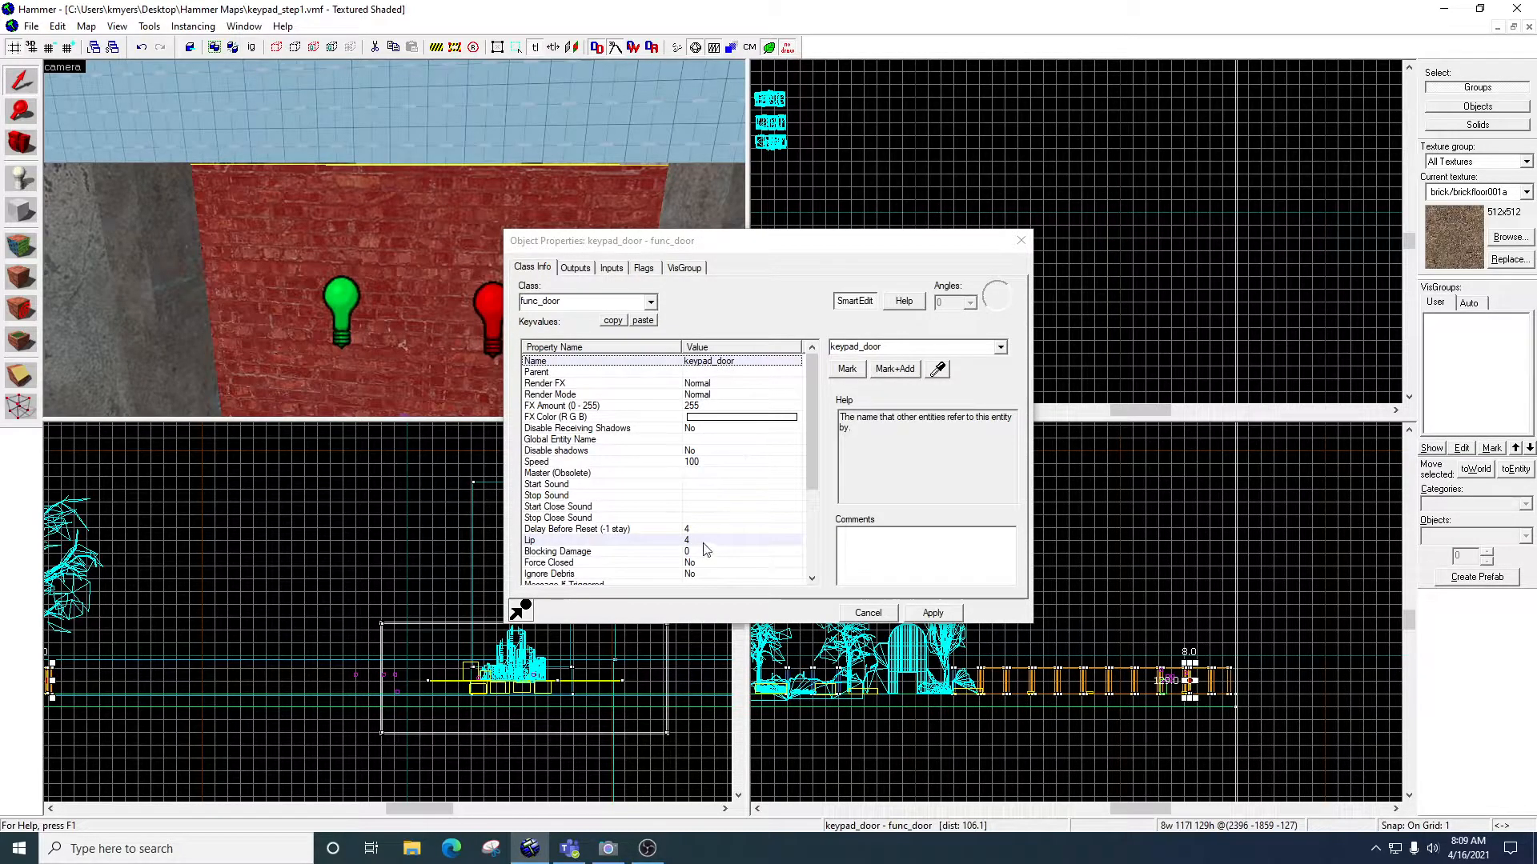
pyautogui.scroll(-4, 691, 549)
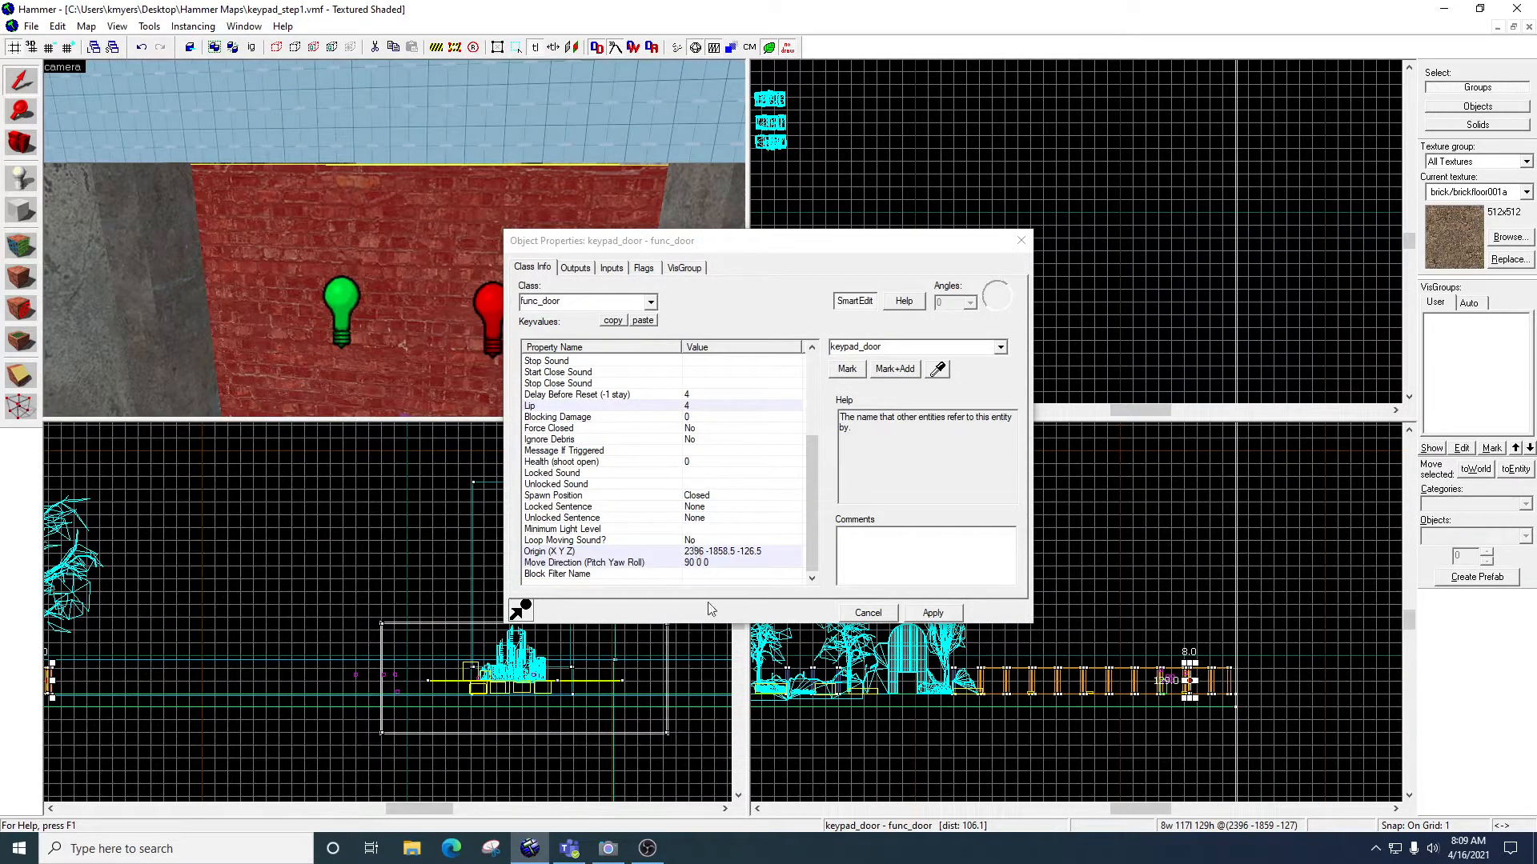
pyautogui.click(644, 268)
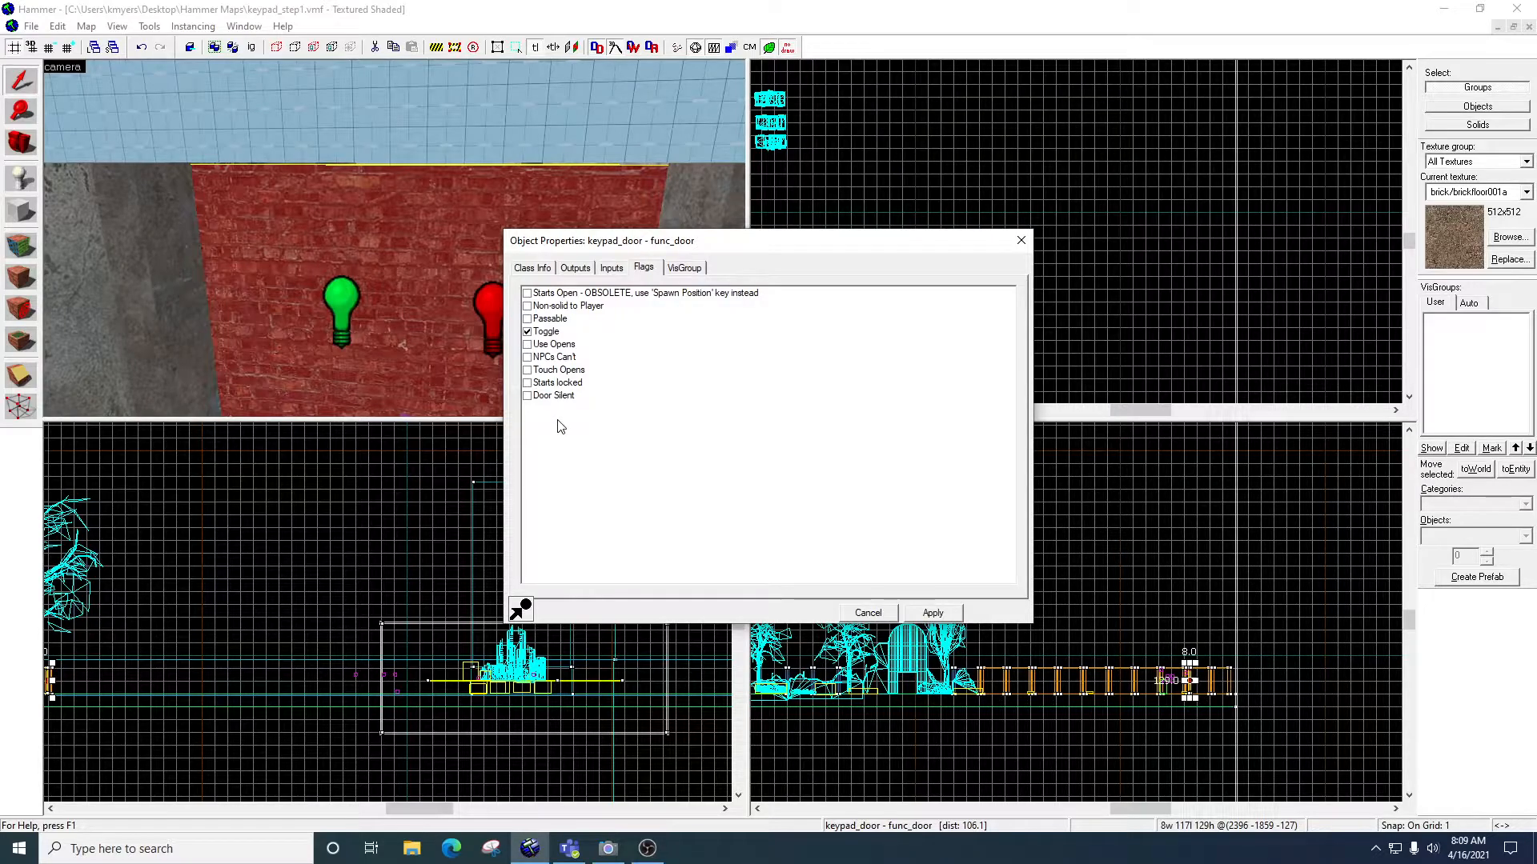
pyautogui.click(932, 613)
pyautogui.click(1021, 240)
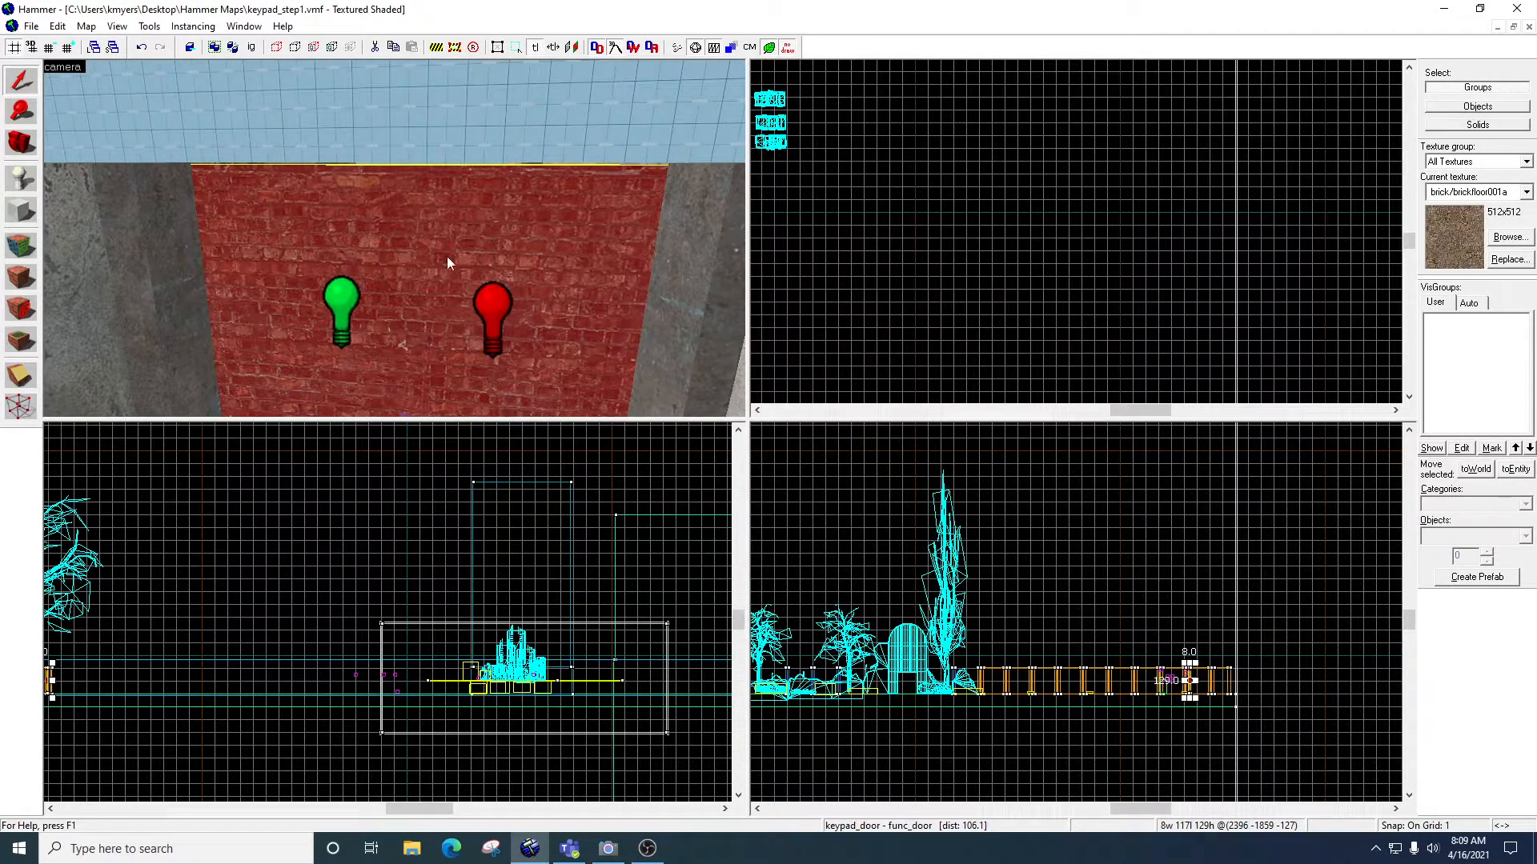
# Inspect the class settings and flags of the logic_branch entity, and close its properties
pyautogui.press('z')
pyautogui.press('w')
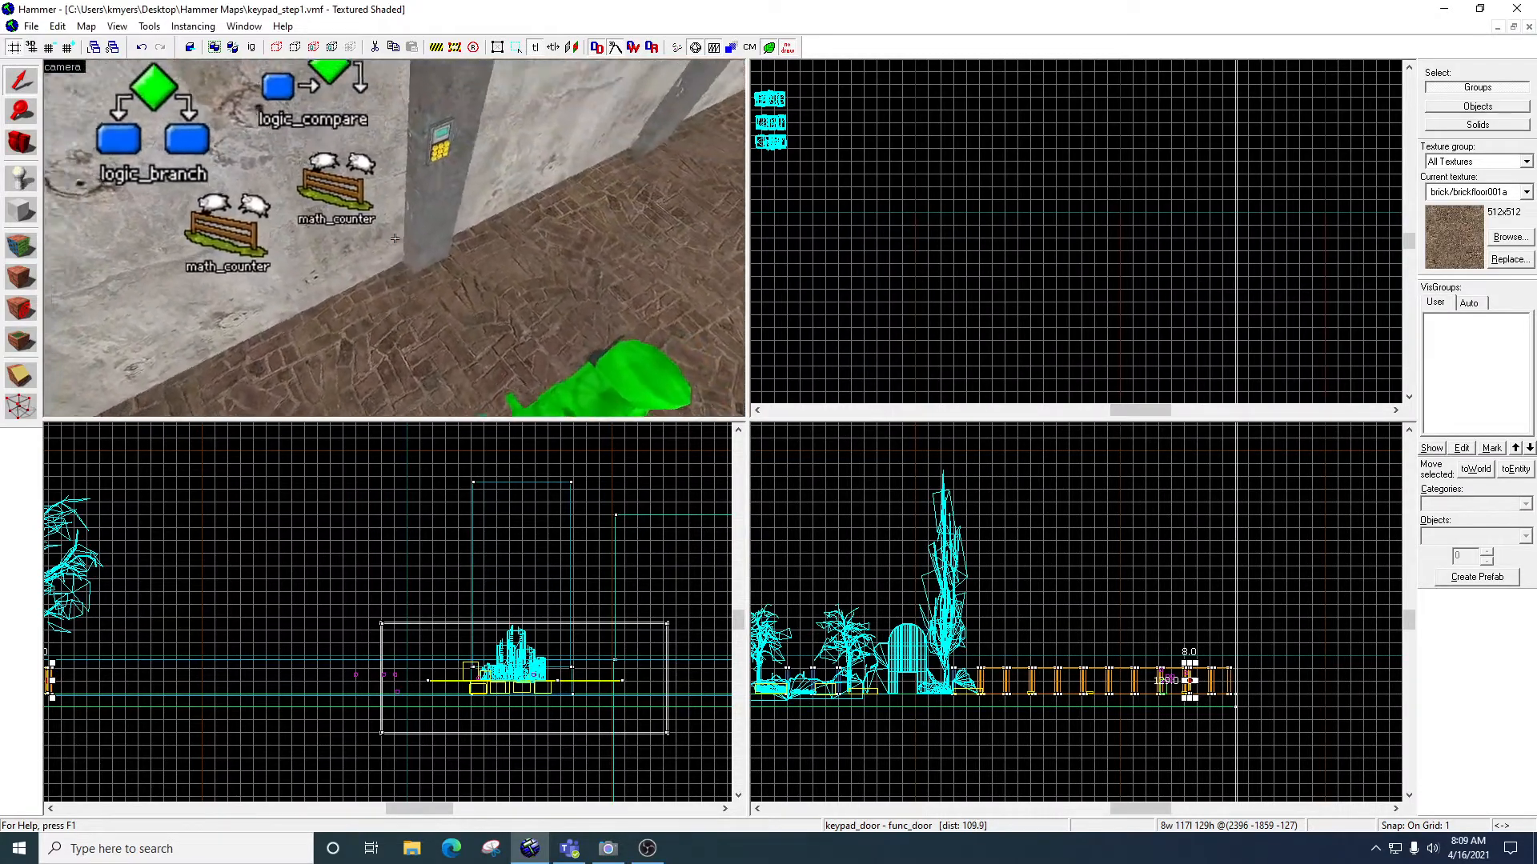
pyautogui.doubleClick(395, 238)
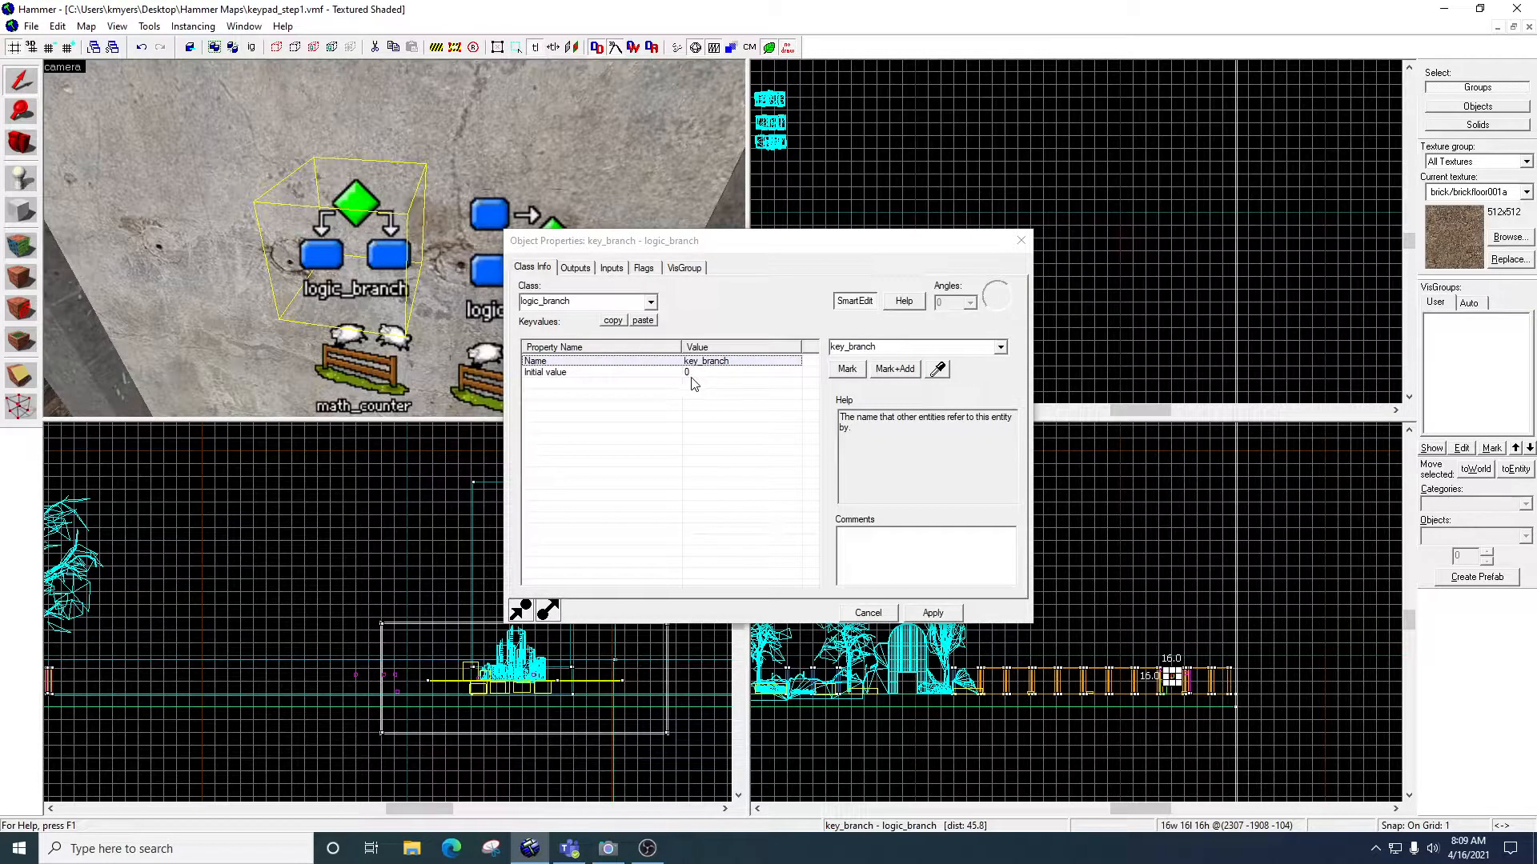
pyautogui.click(651, 272)
pyautogui.click(540, 265)
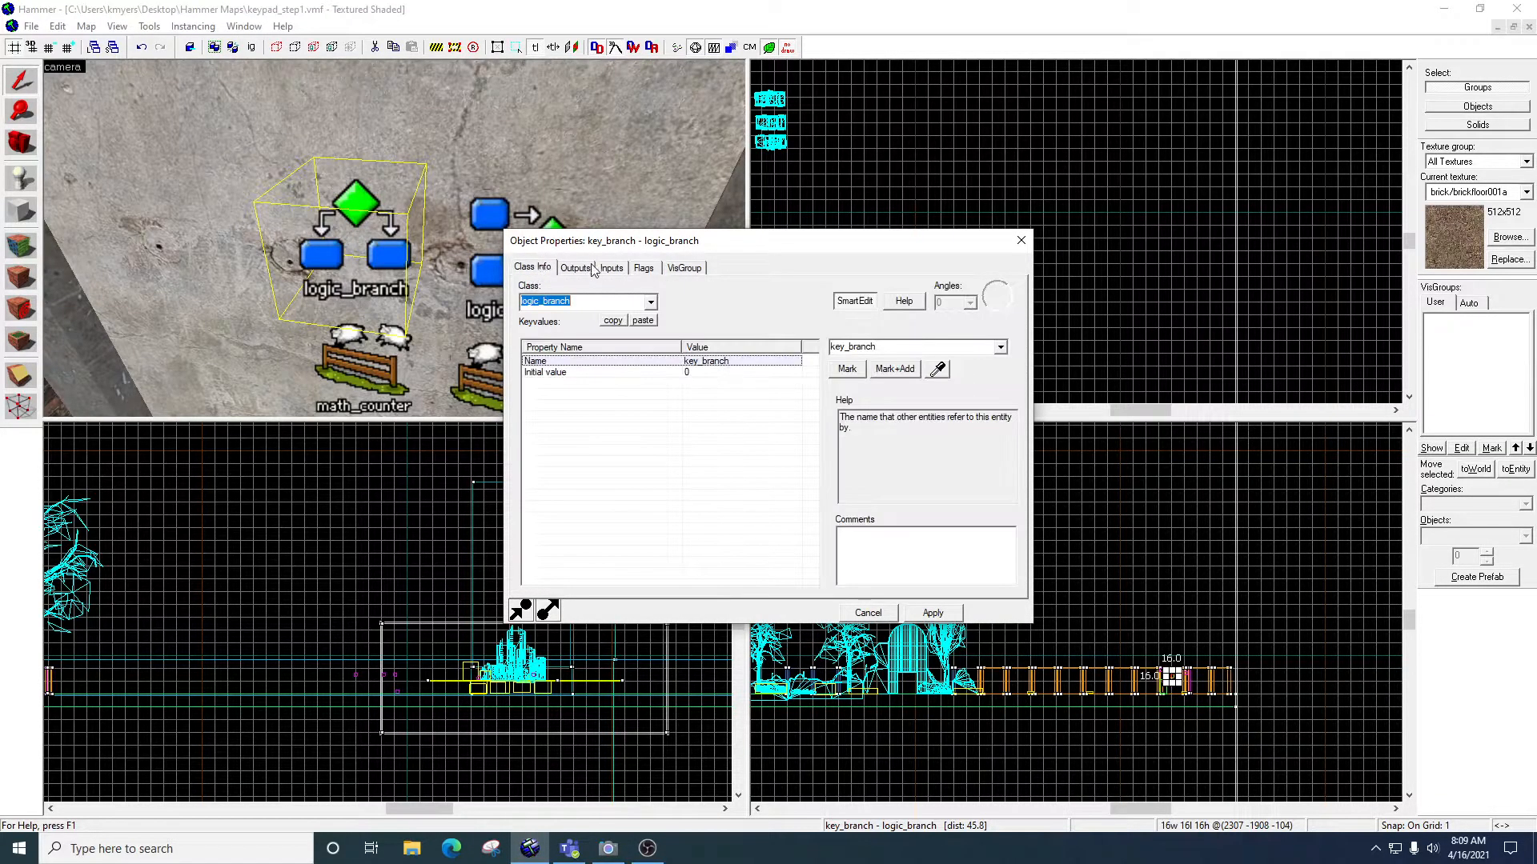
pyautogui.click(1021, 240)
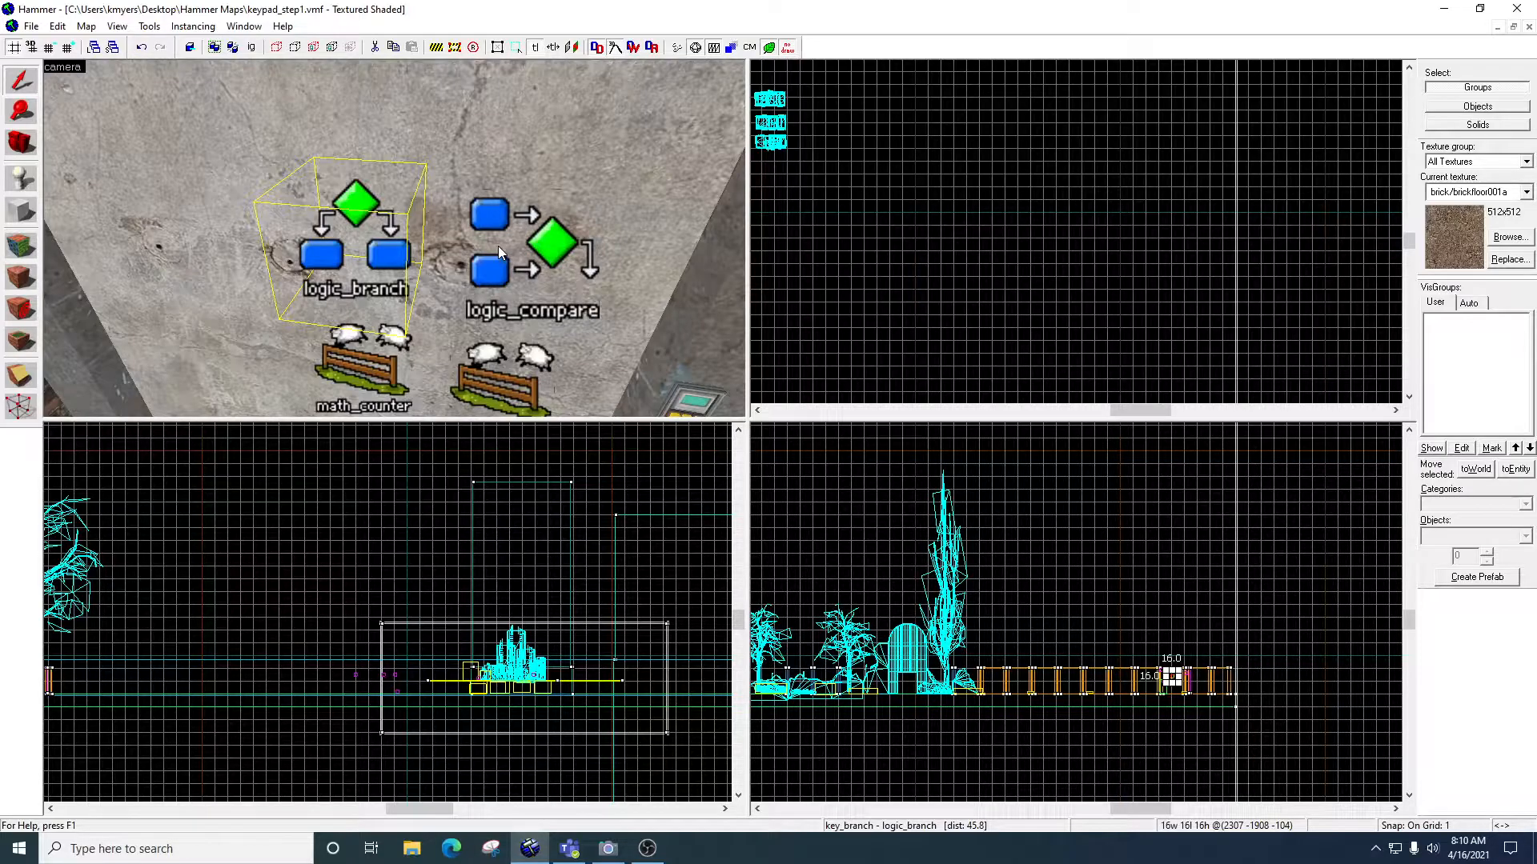
# Set the compare value of the logic_compare entity to 1 and apply it
pyautogui.doubleClick(559, 247)
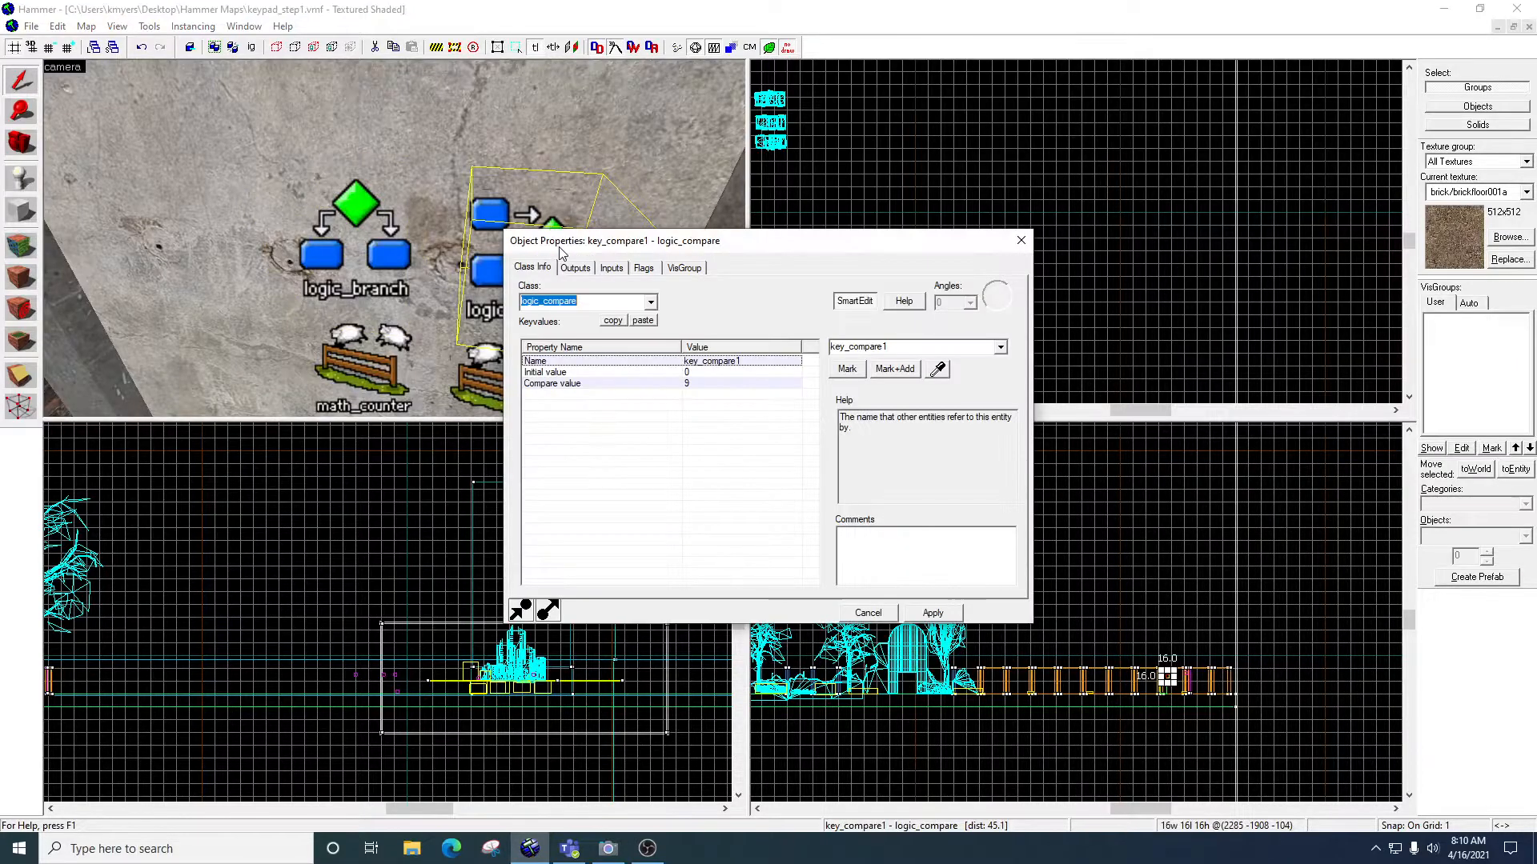
pyautogui.click(694, 388)
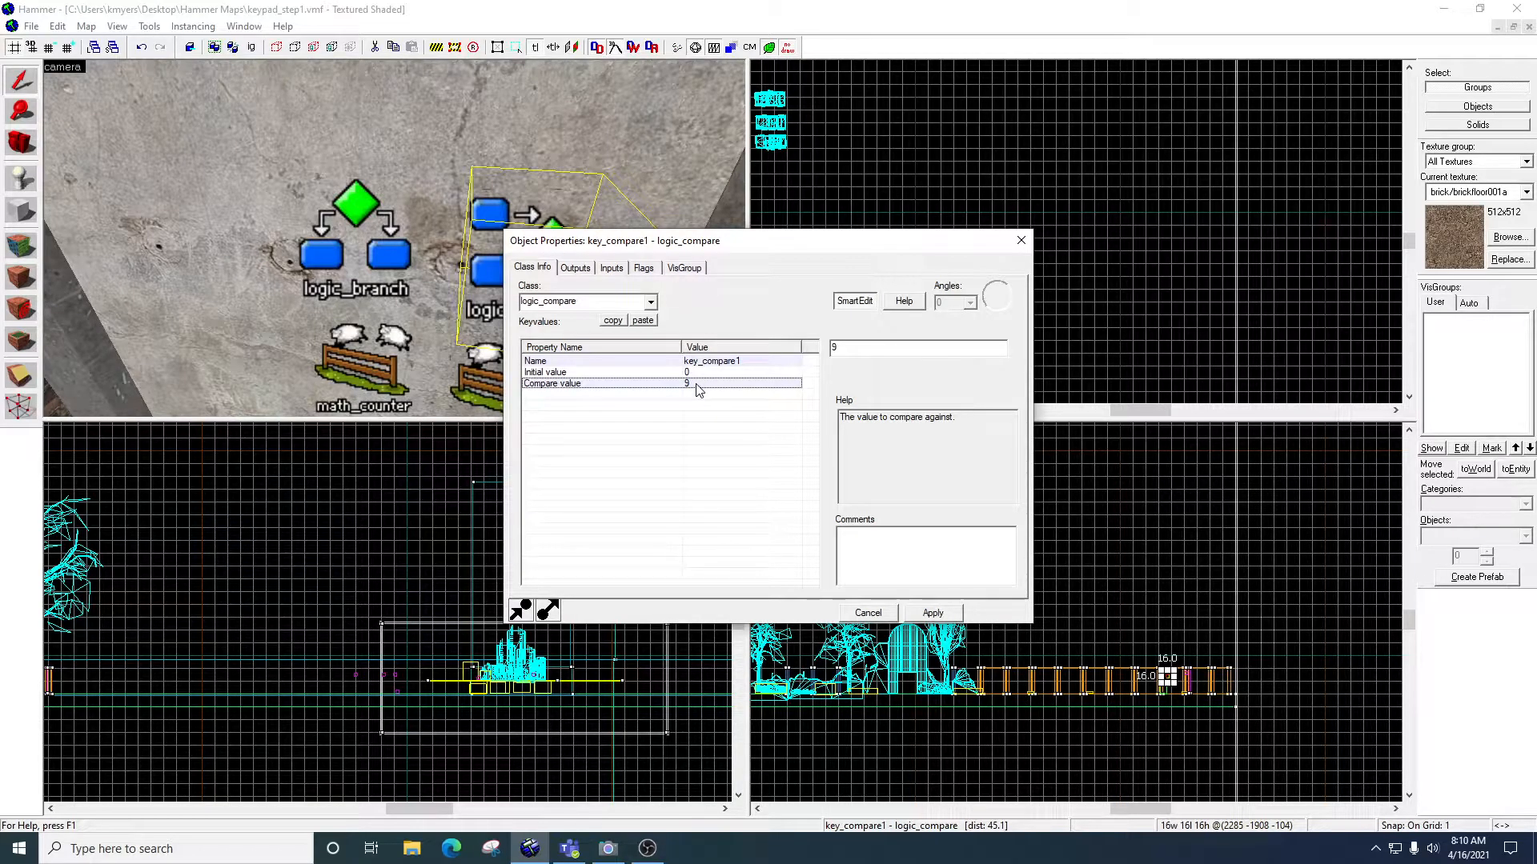
pyautogui.doubleClick(835, 349)
pyautogui.write('1')
pyautogui.click(932, 613)
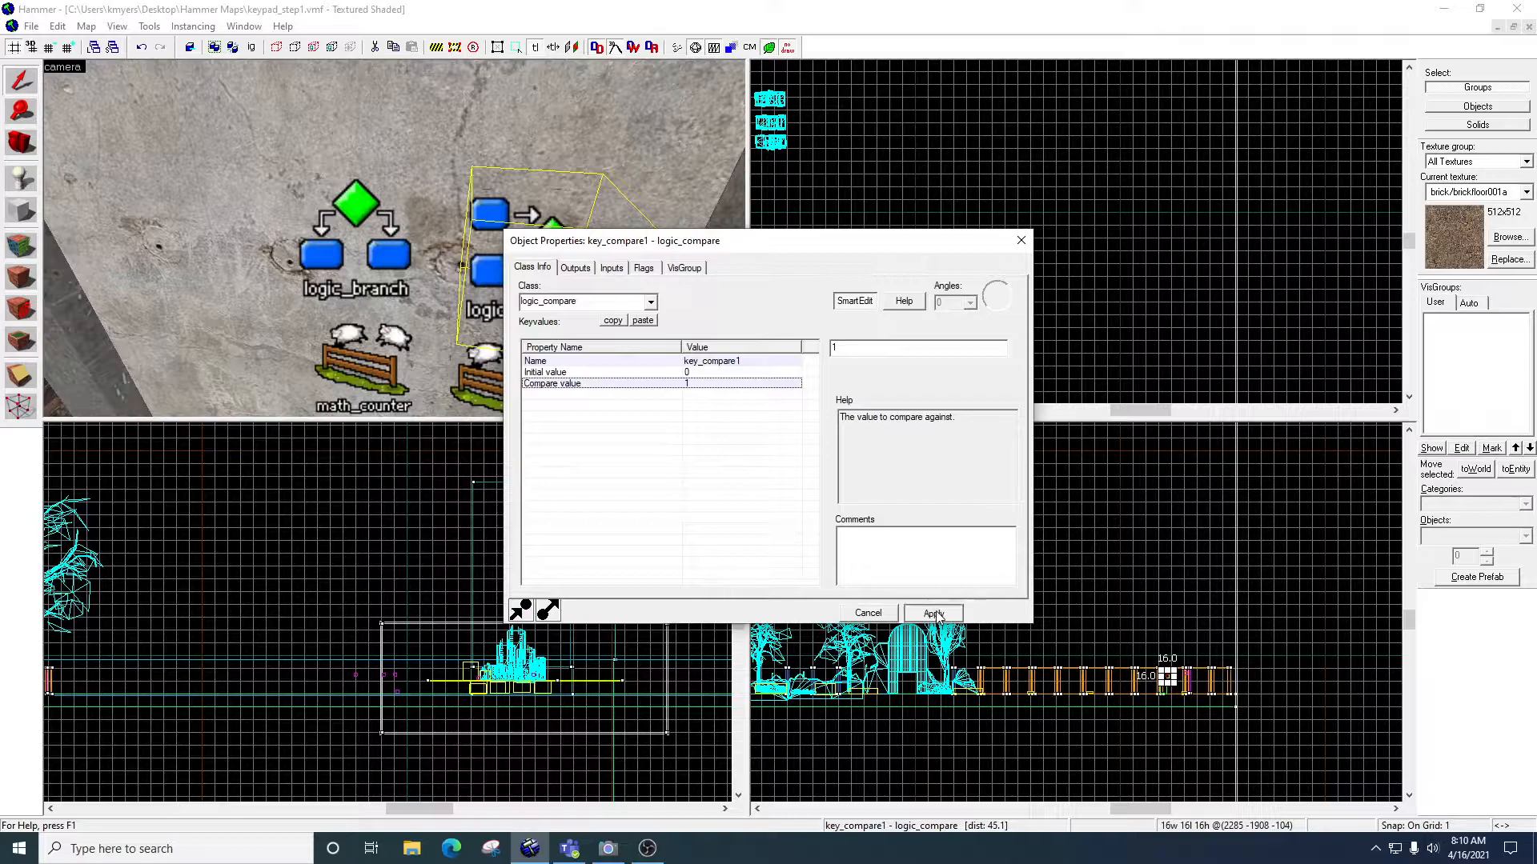
# Check the logic_compare entity's initial value, compare value and flags, and close its properties
pyautogui.click(695, 373)
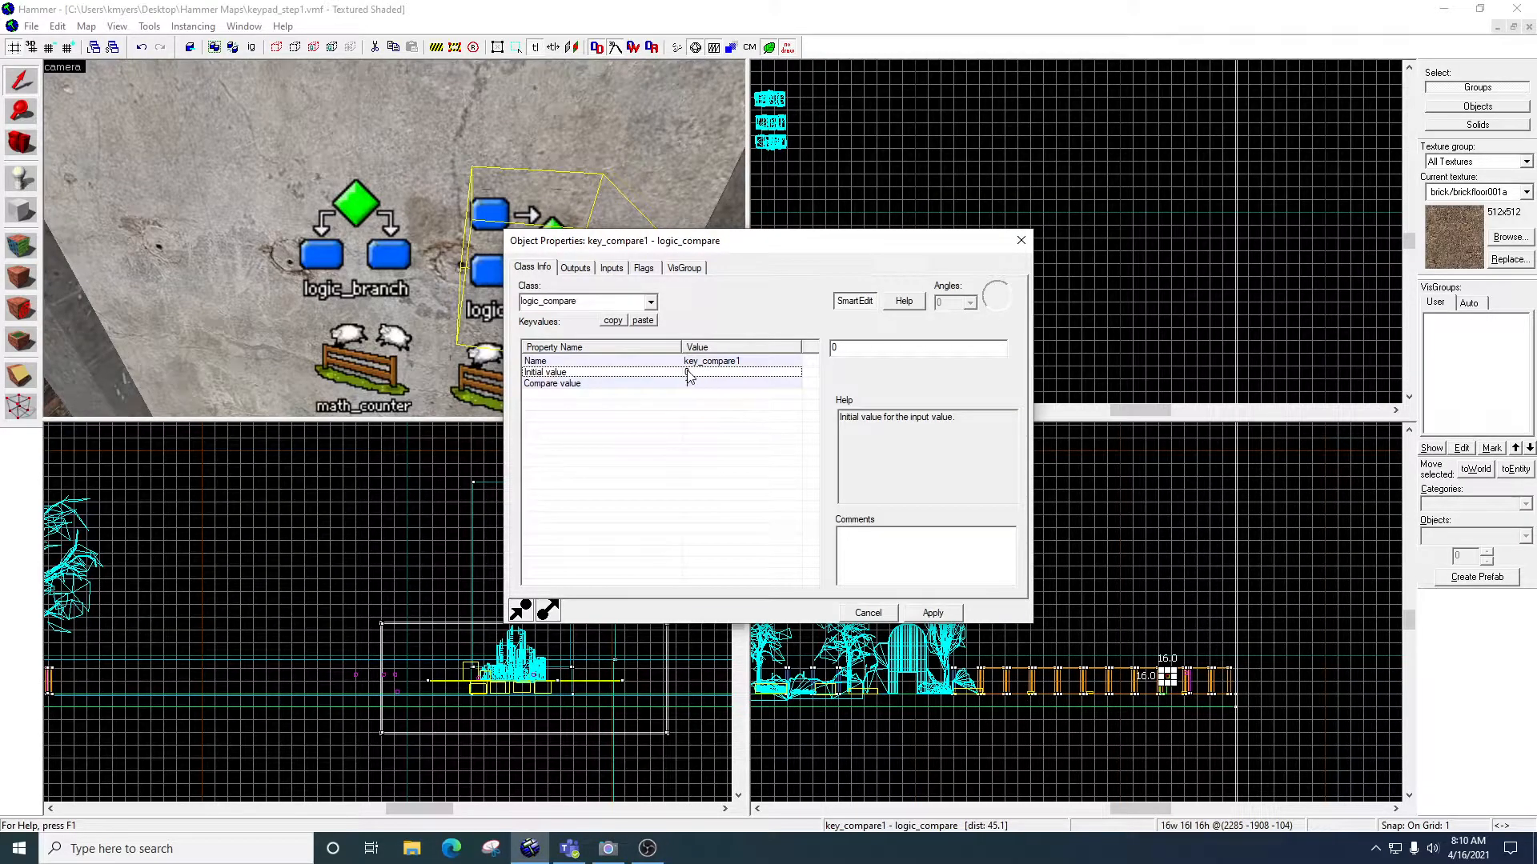
pyautogui.click(622, 385)
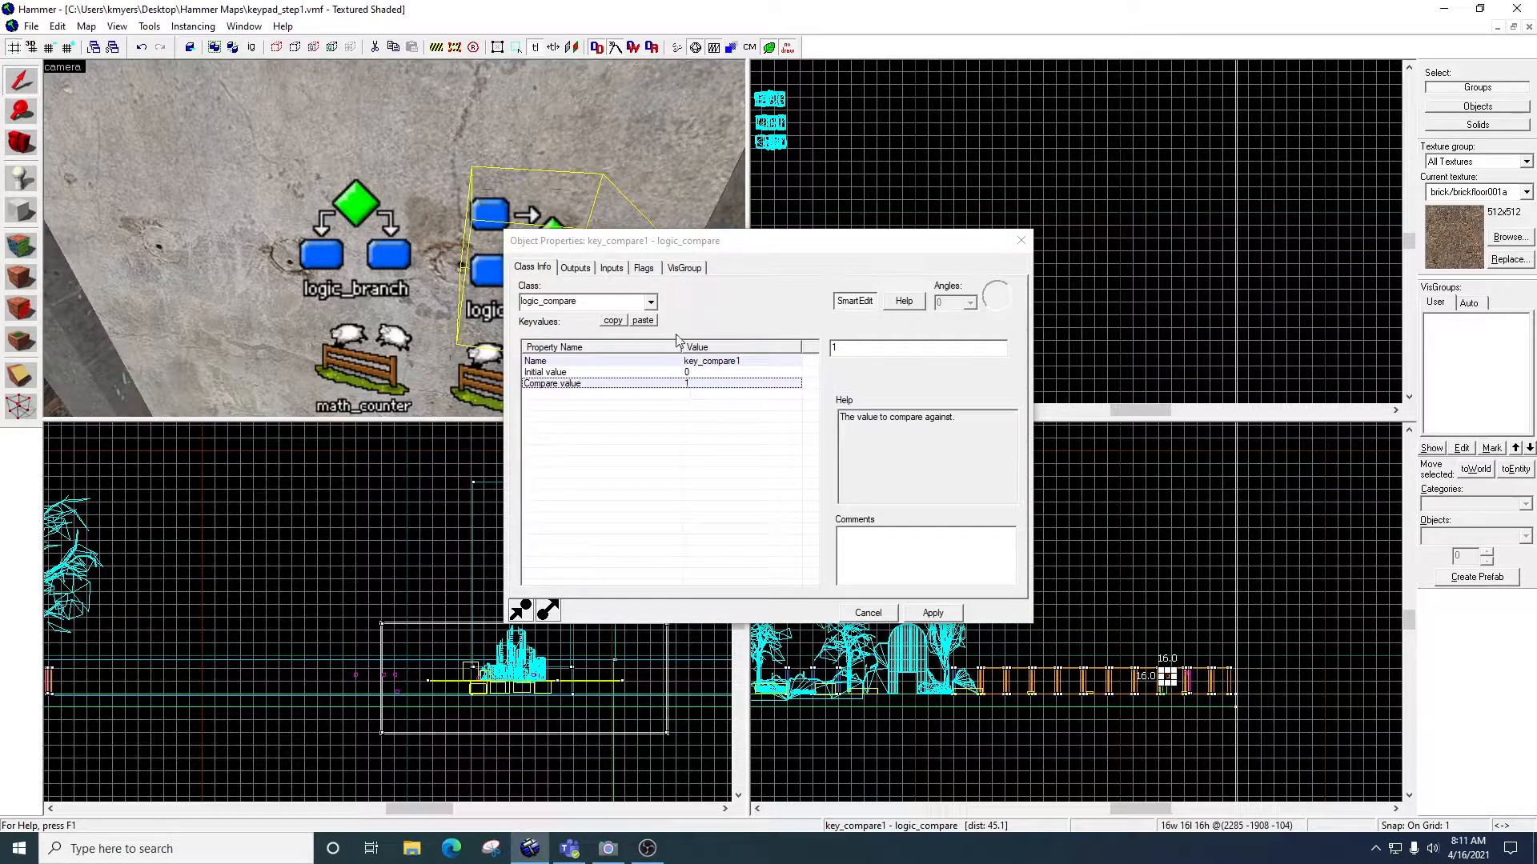
pyautogui.click(647, 269)
pyautogui.click(530, 268)
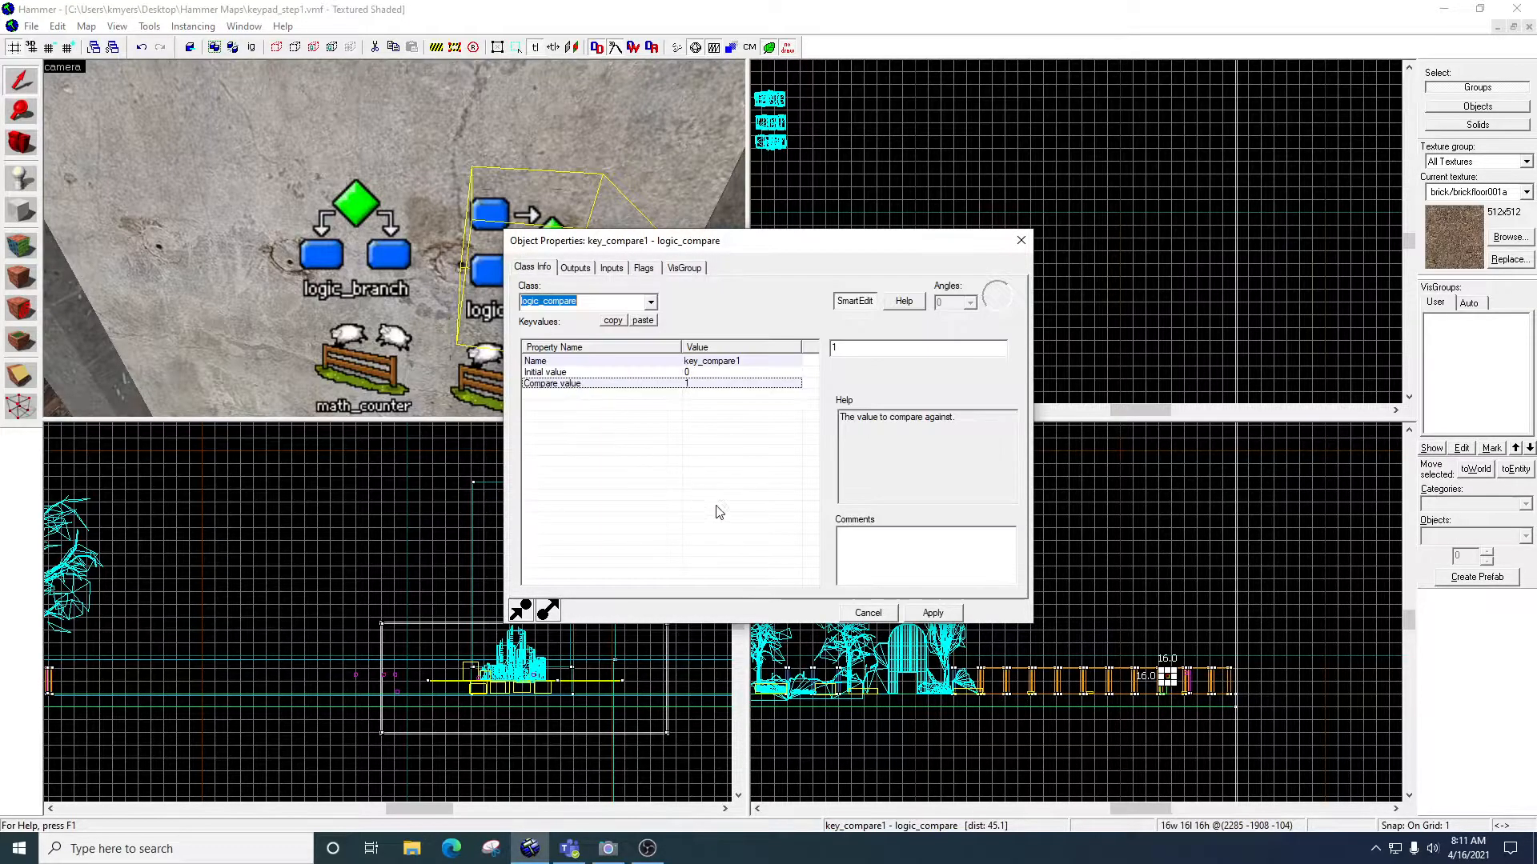
pyautogui.click(933, 612)
pyautogui.click(1019, 238)
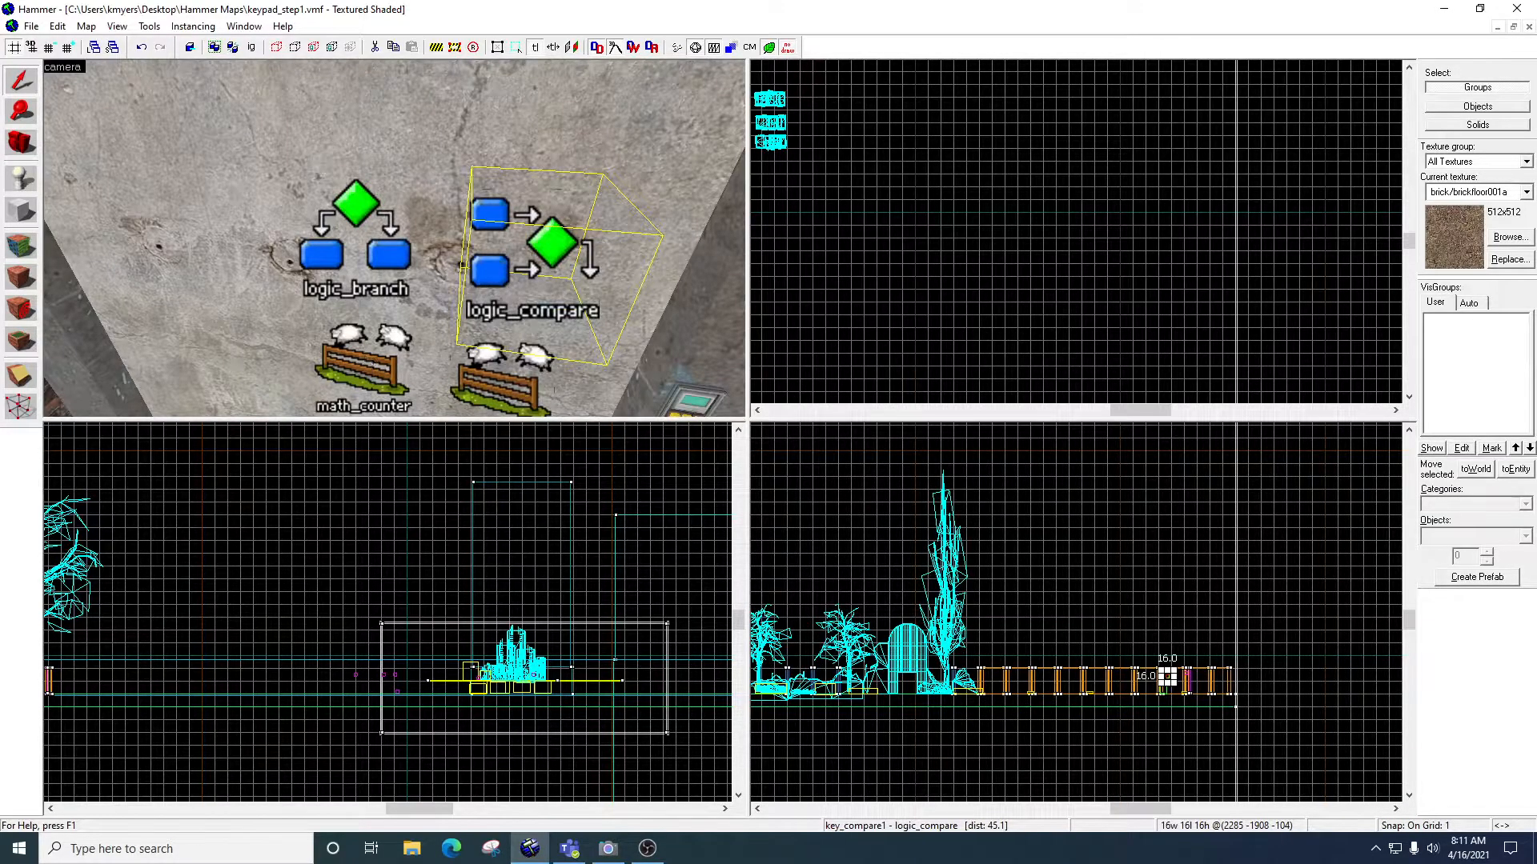
# Inspect the class settings and flags of the Keypad_count_presses math_counter, and close its properties
pyautogui.press('z')
pyautogui.press('w')
pyautogui.press('s')
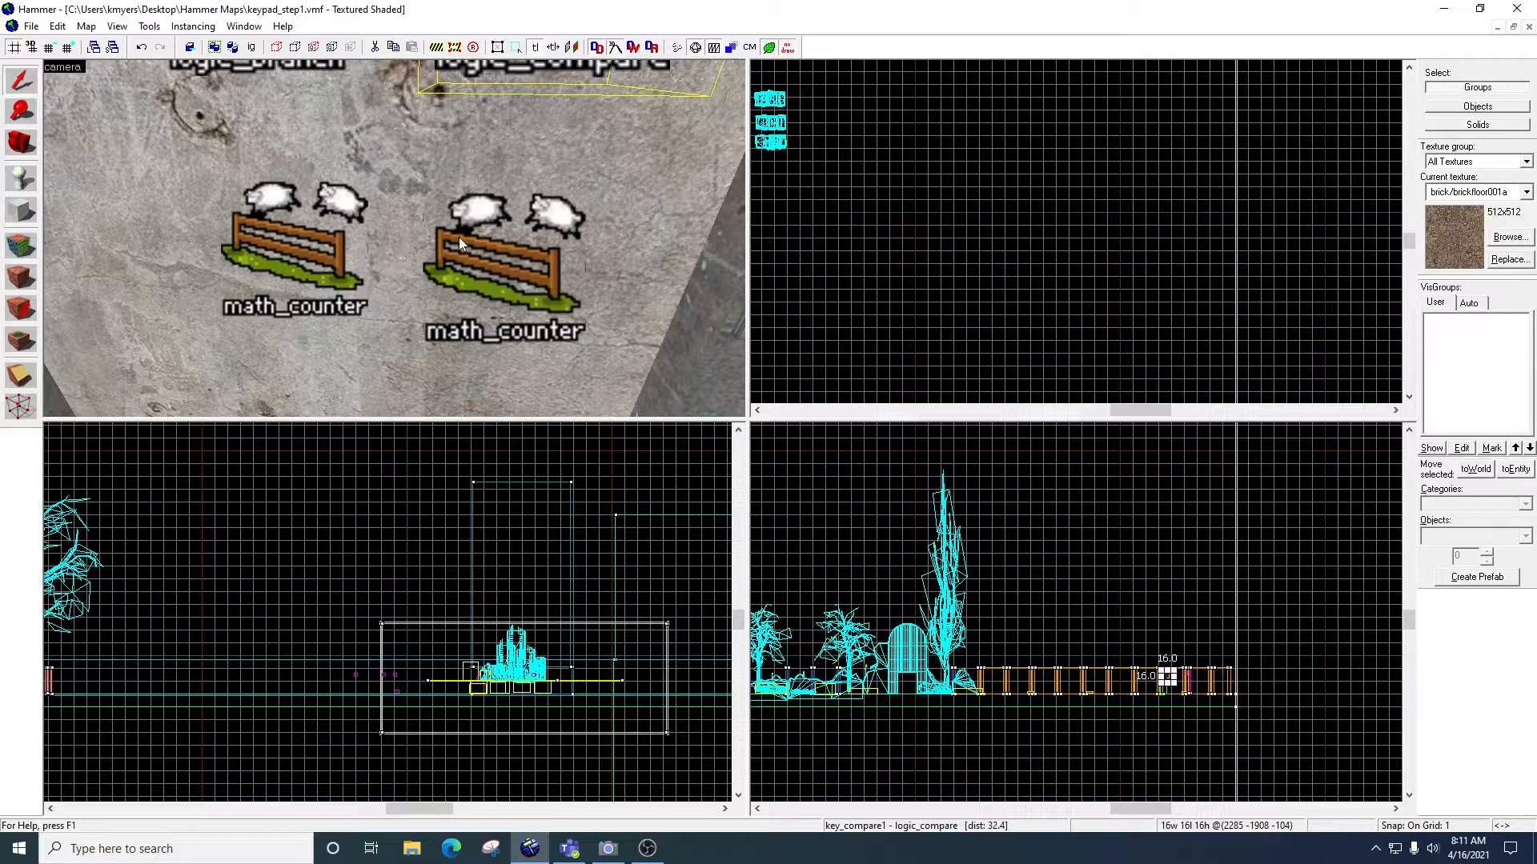
pyautogui.doubleClick(476, 214)
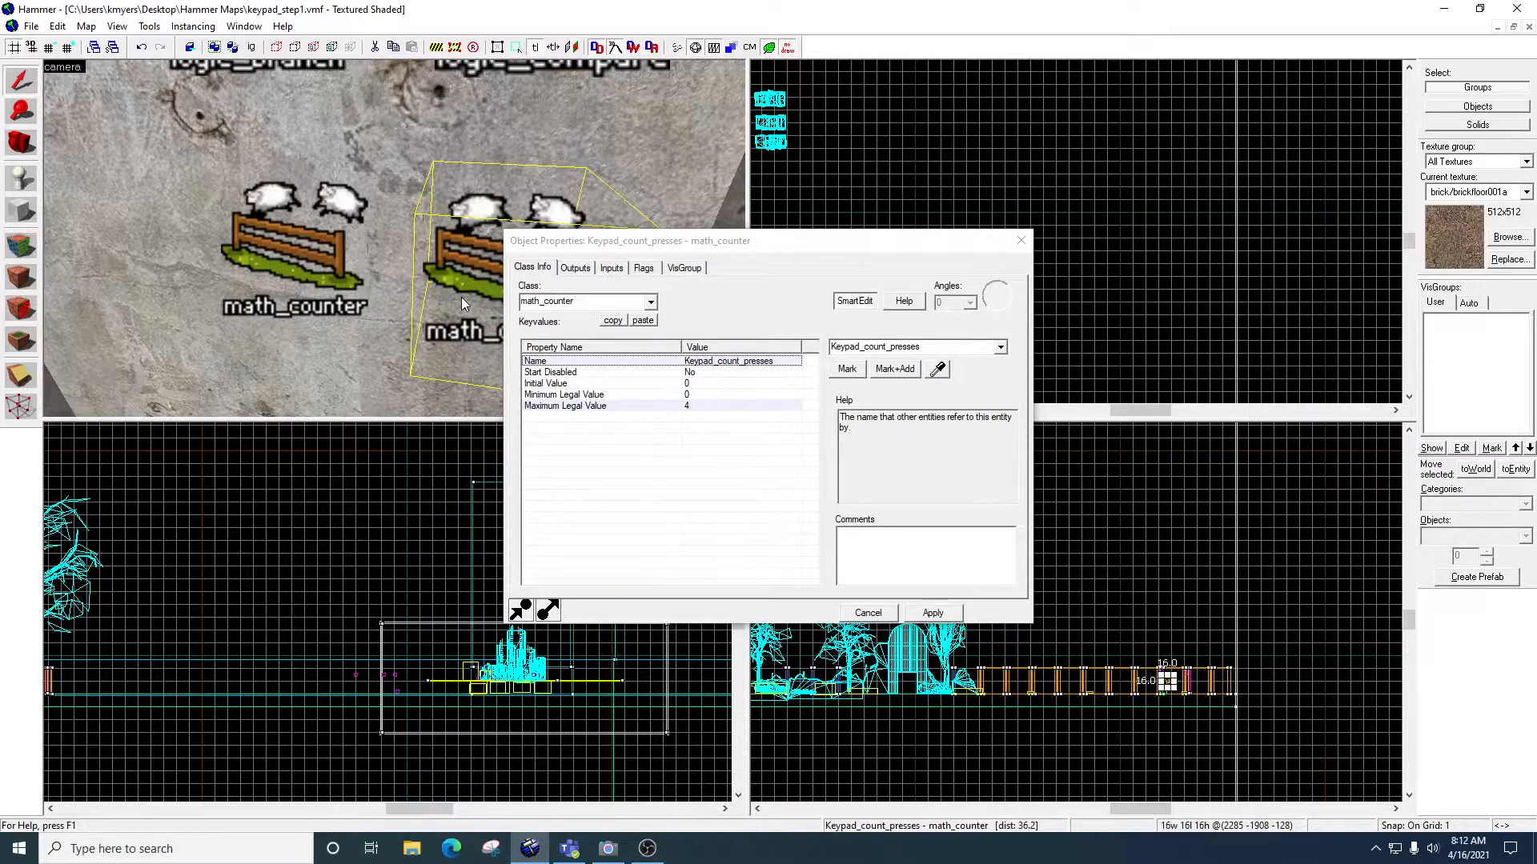
pyautogui.click(645, 267)
pyautogui.click(538, 267)
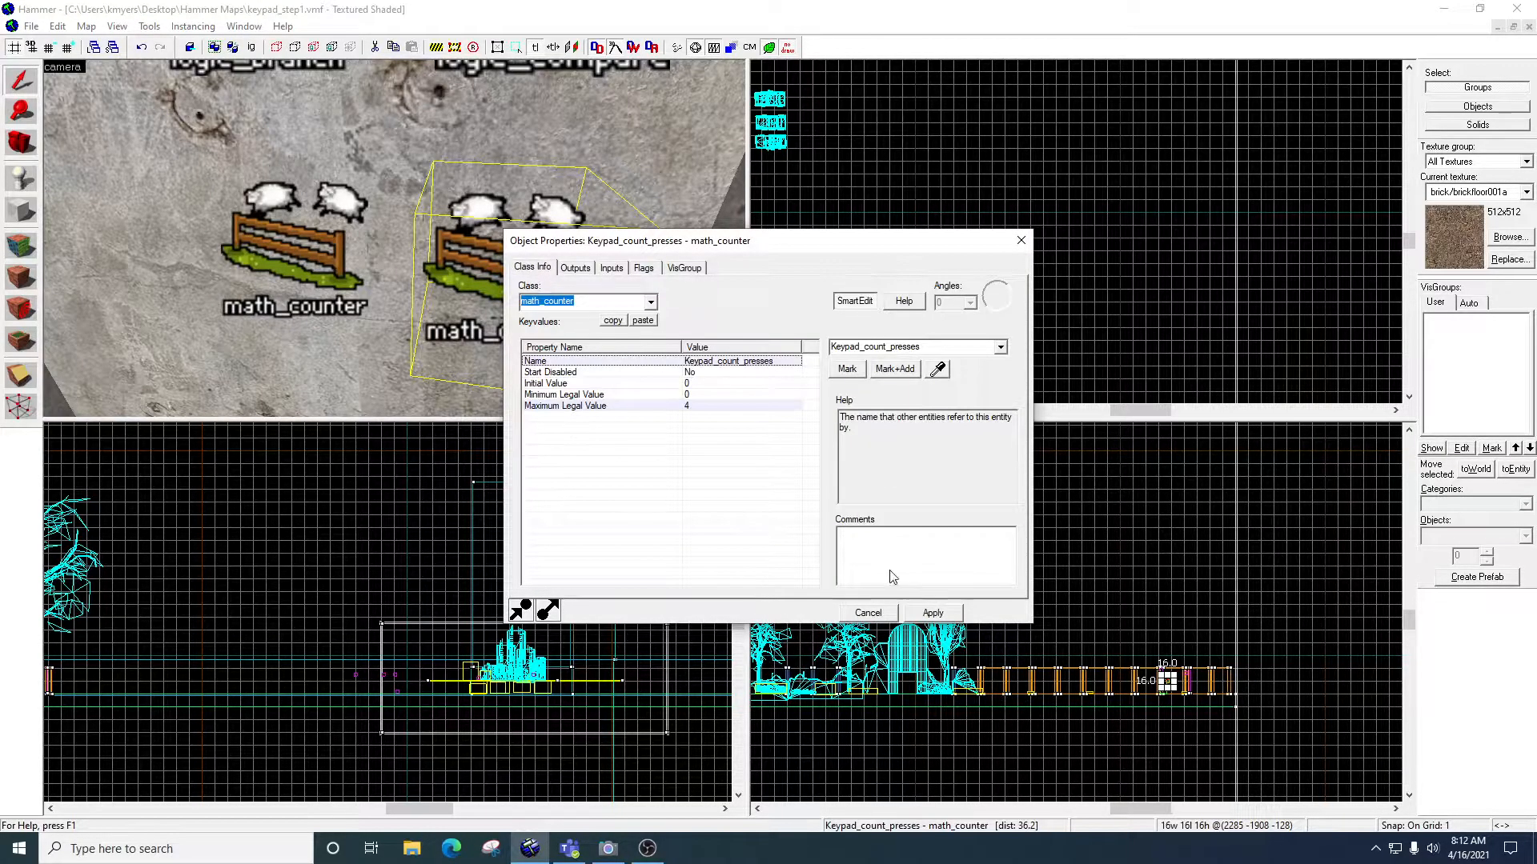
pyautogui.click(931, 613)
pyautogui.click(1021, 240)
# Inspect the class settings of the Keypad_correct_count math_counter, and close its properties
pyautogui.doubleClick(289, 228)
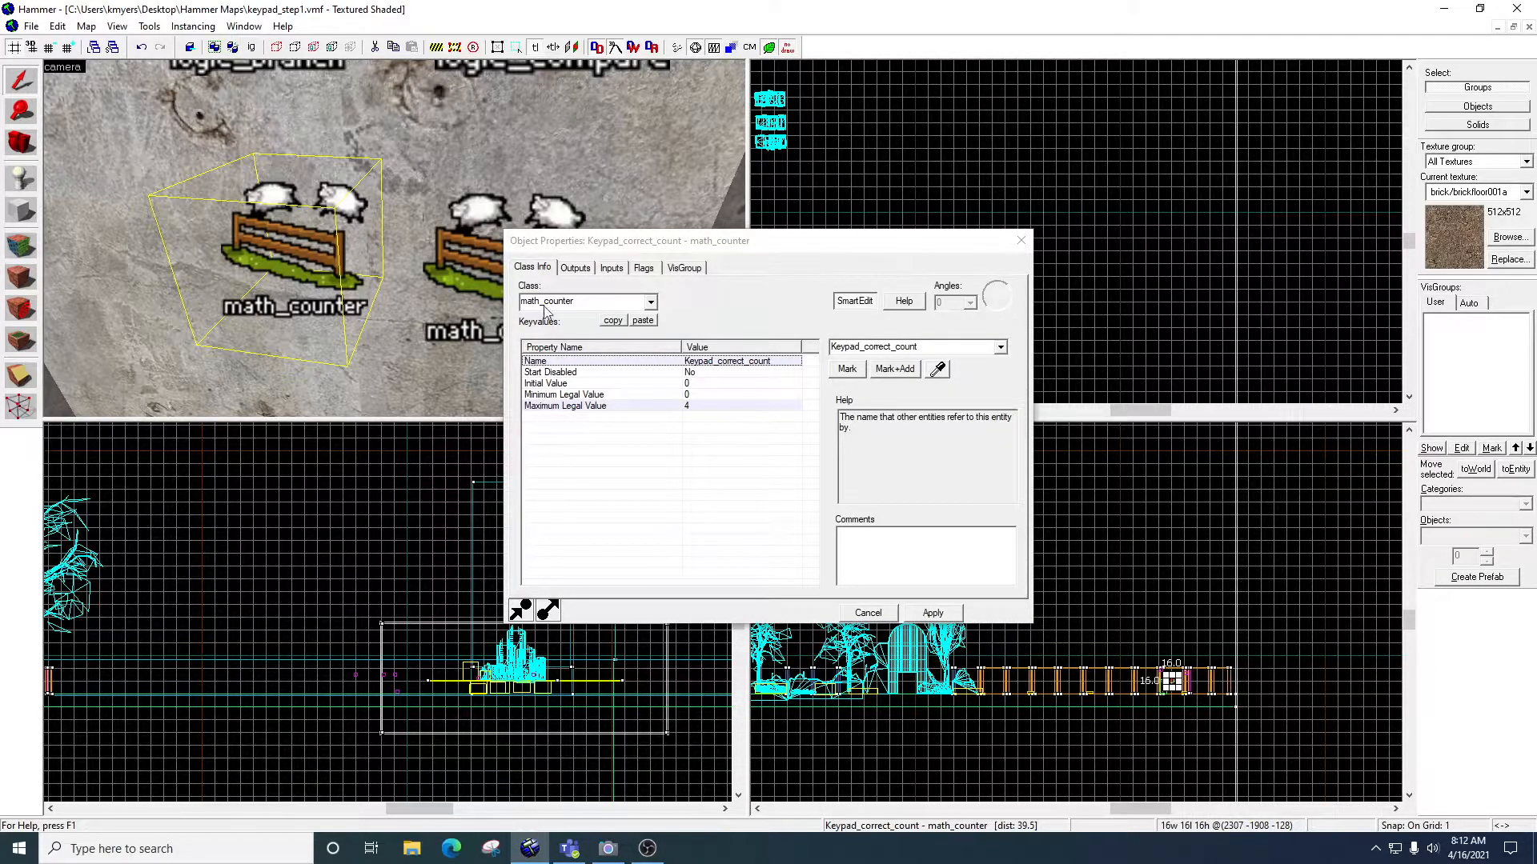
pyautogui.click(933, 613)
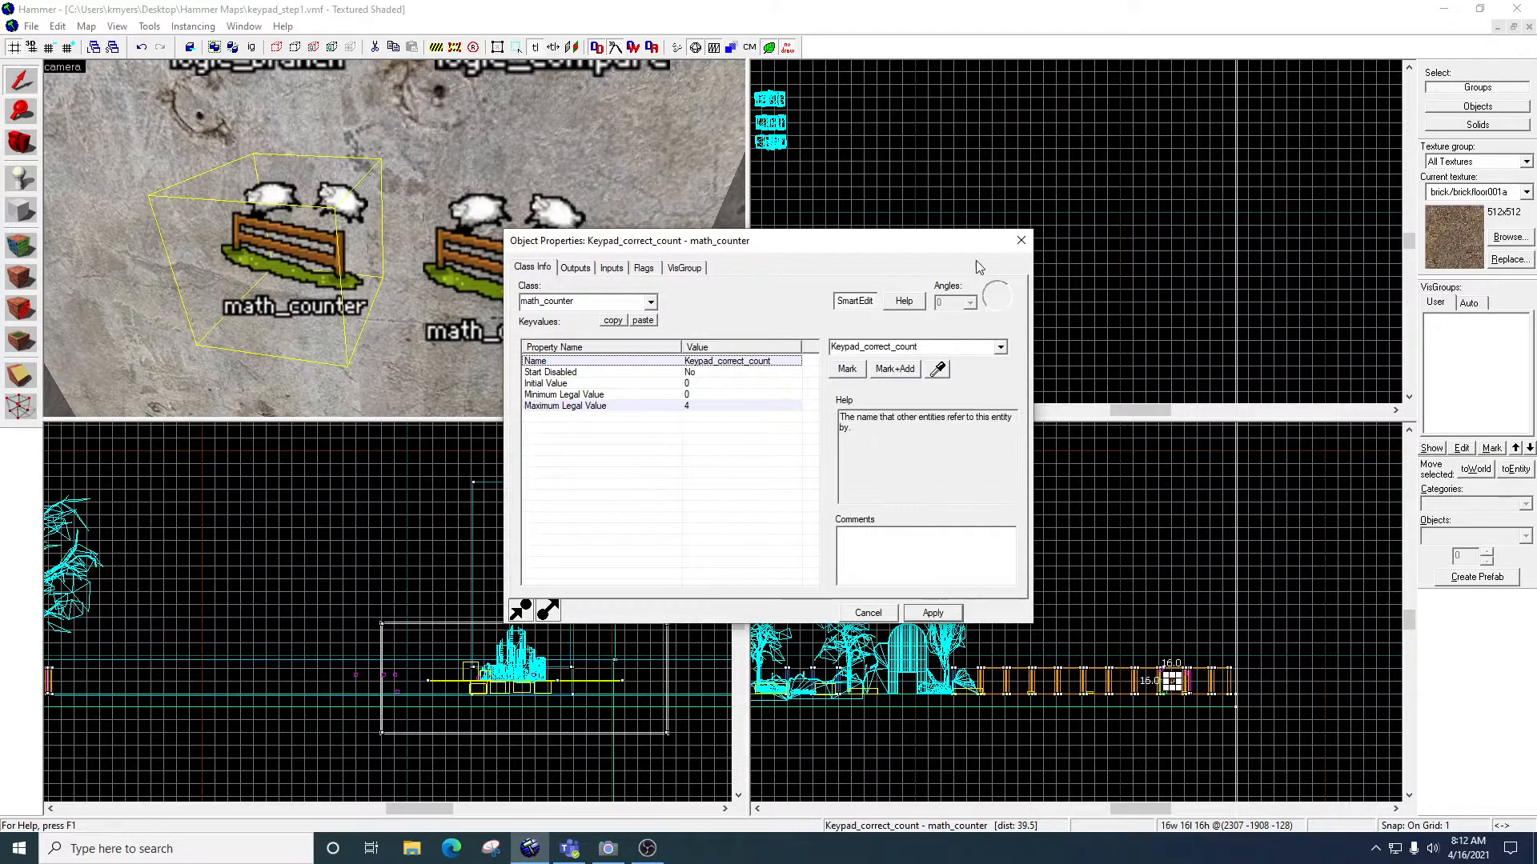
pyautogui.click(1022, 240)
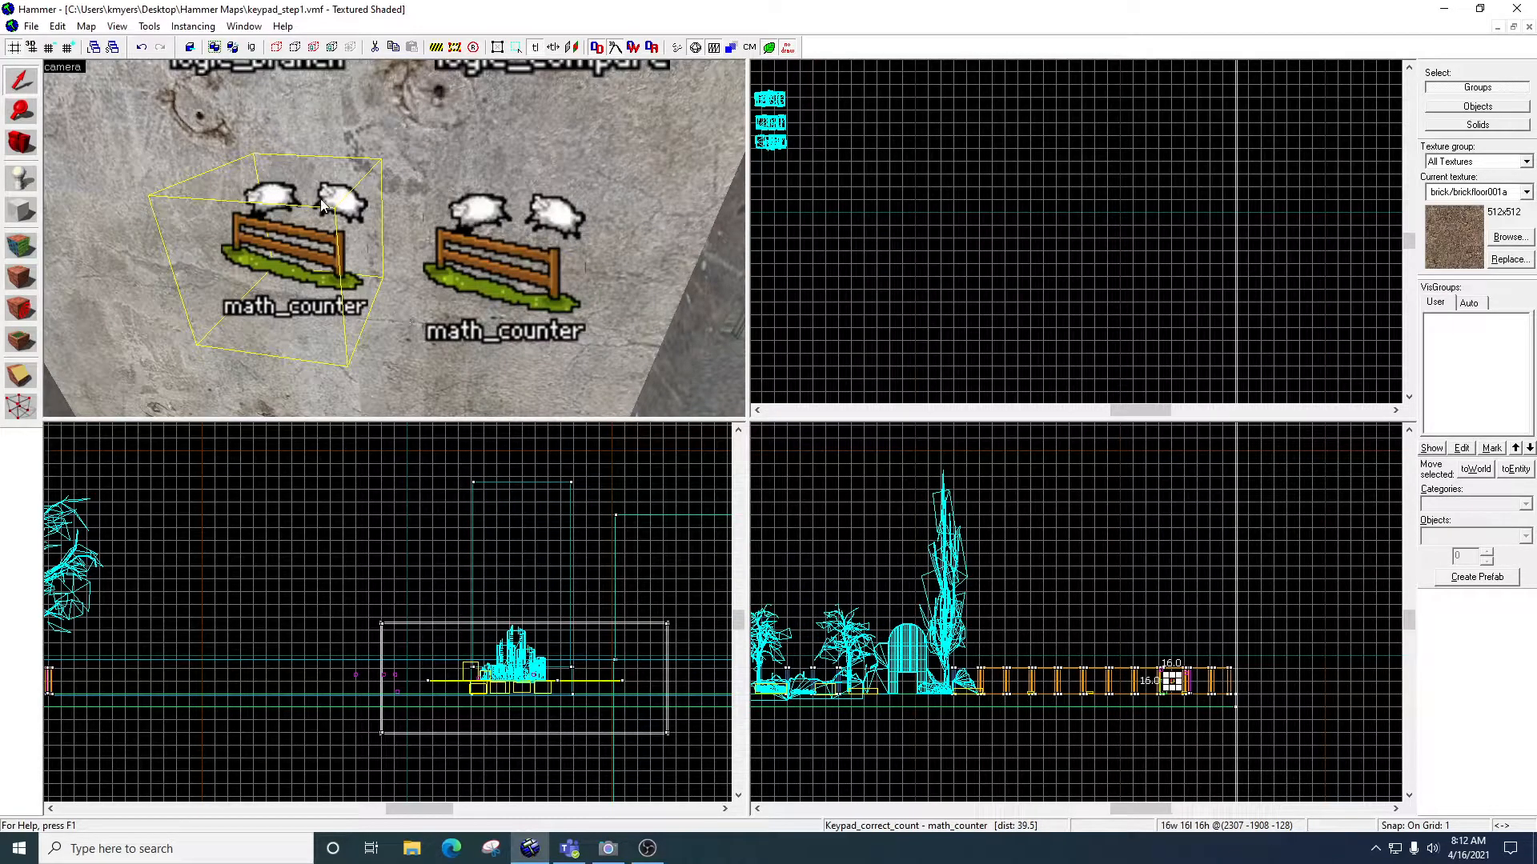
# Open the properties of the keypad's first button and examine its sound and delay before reset
pyautogui.press('z')
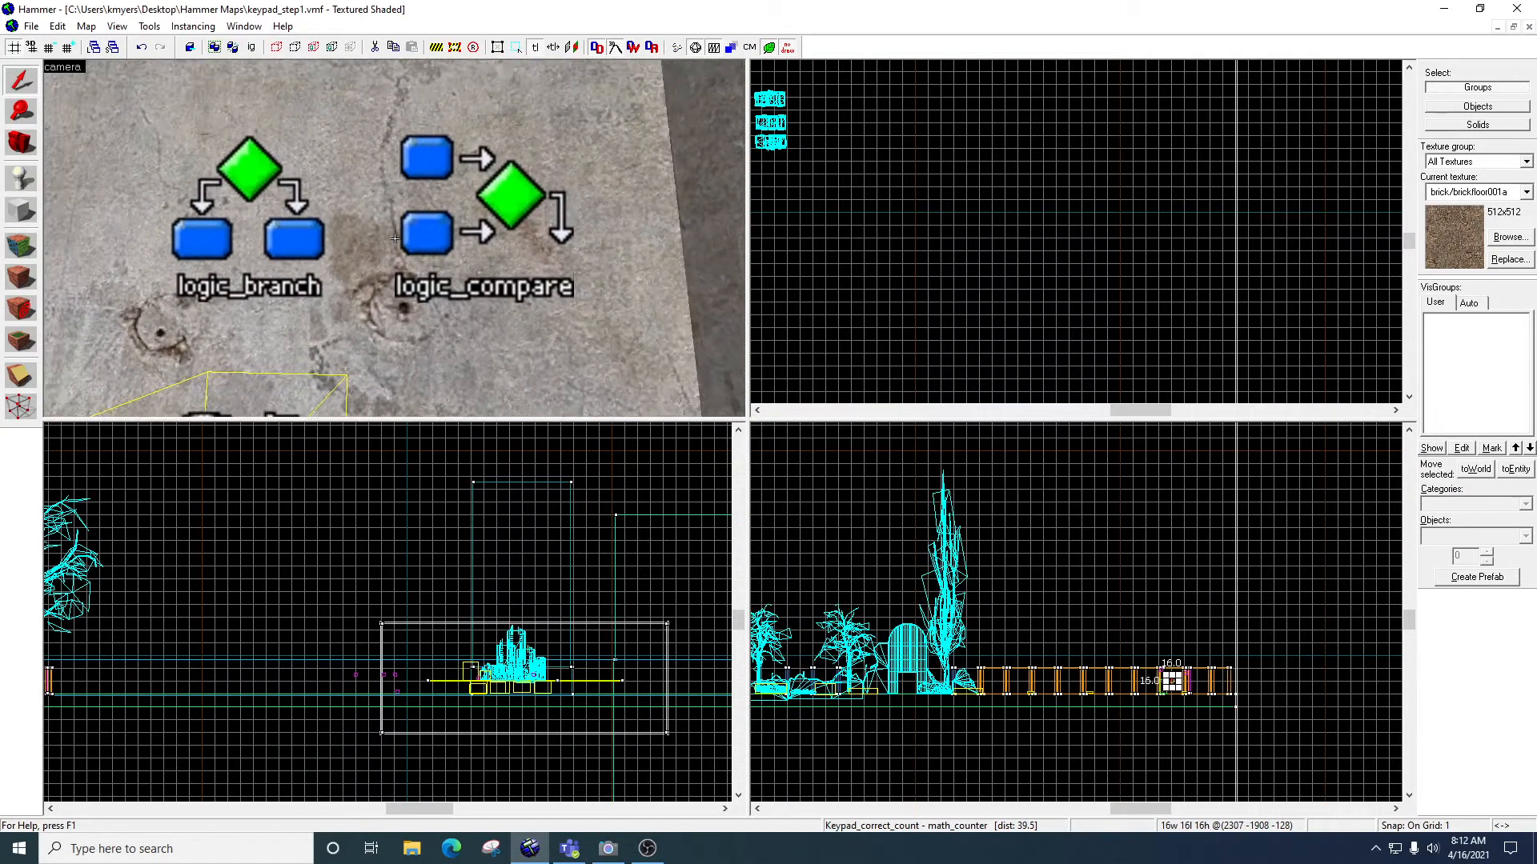
pyautogui.press('s')
pyautogui.press('w')
pyautogui.press('w')
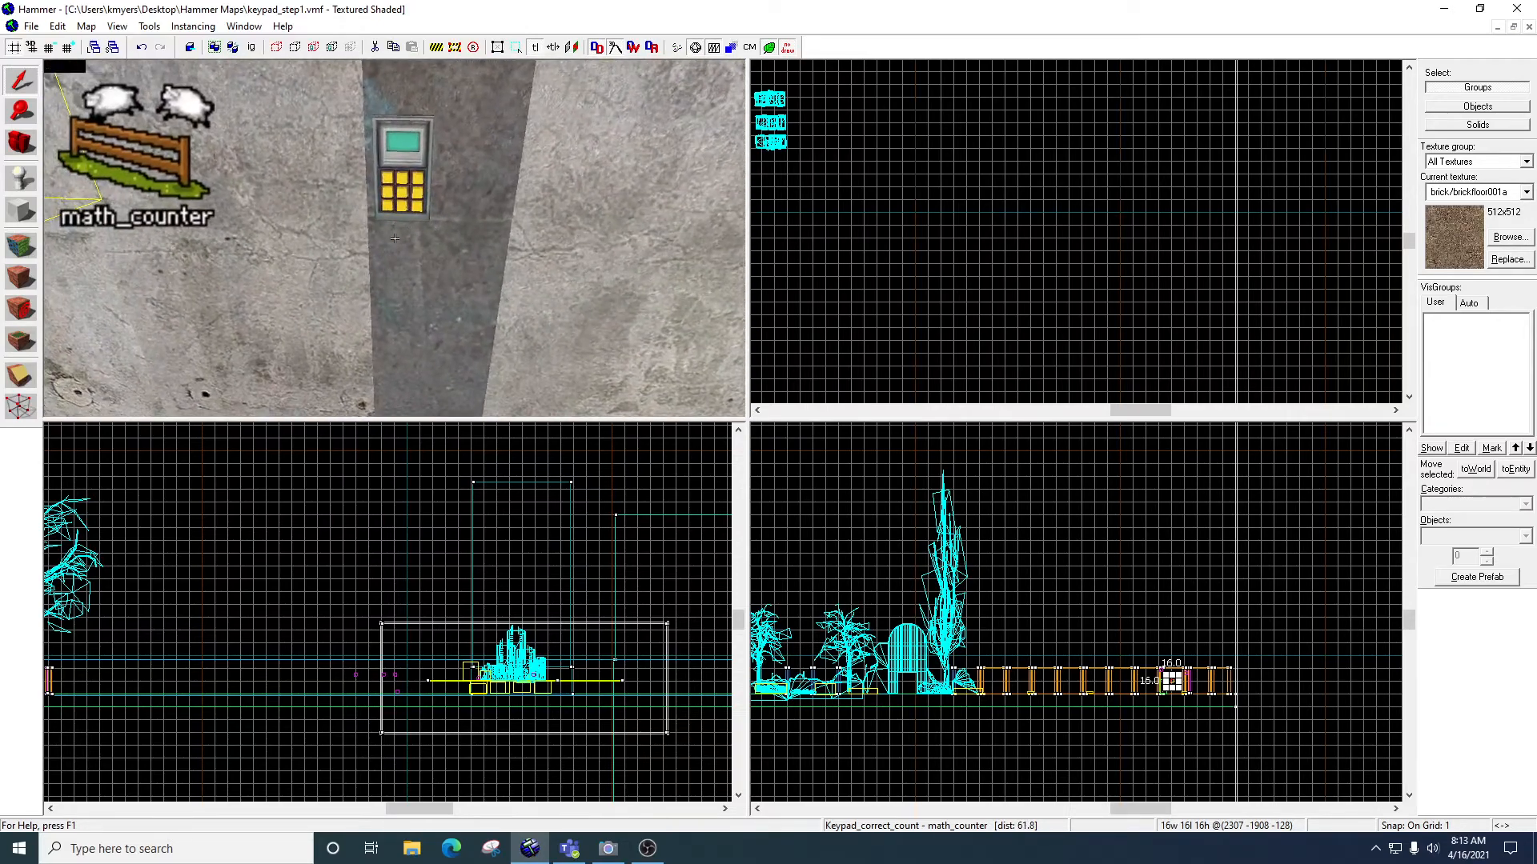
pyautogui.press('s')
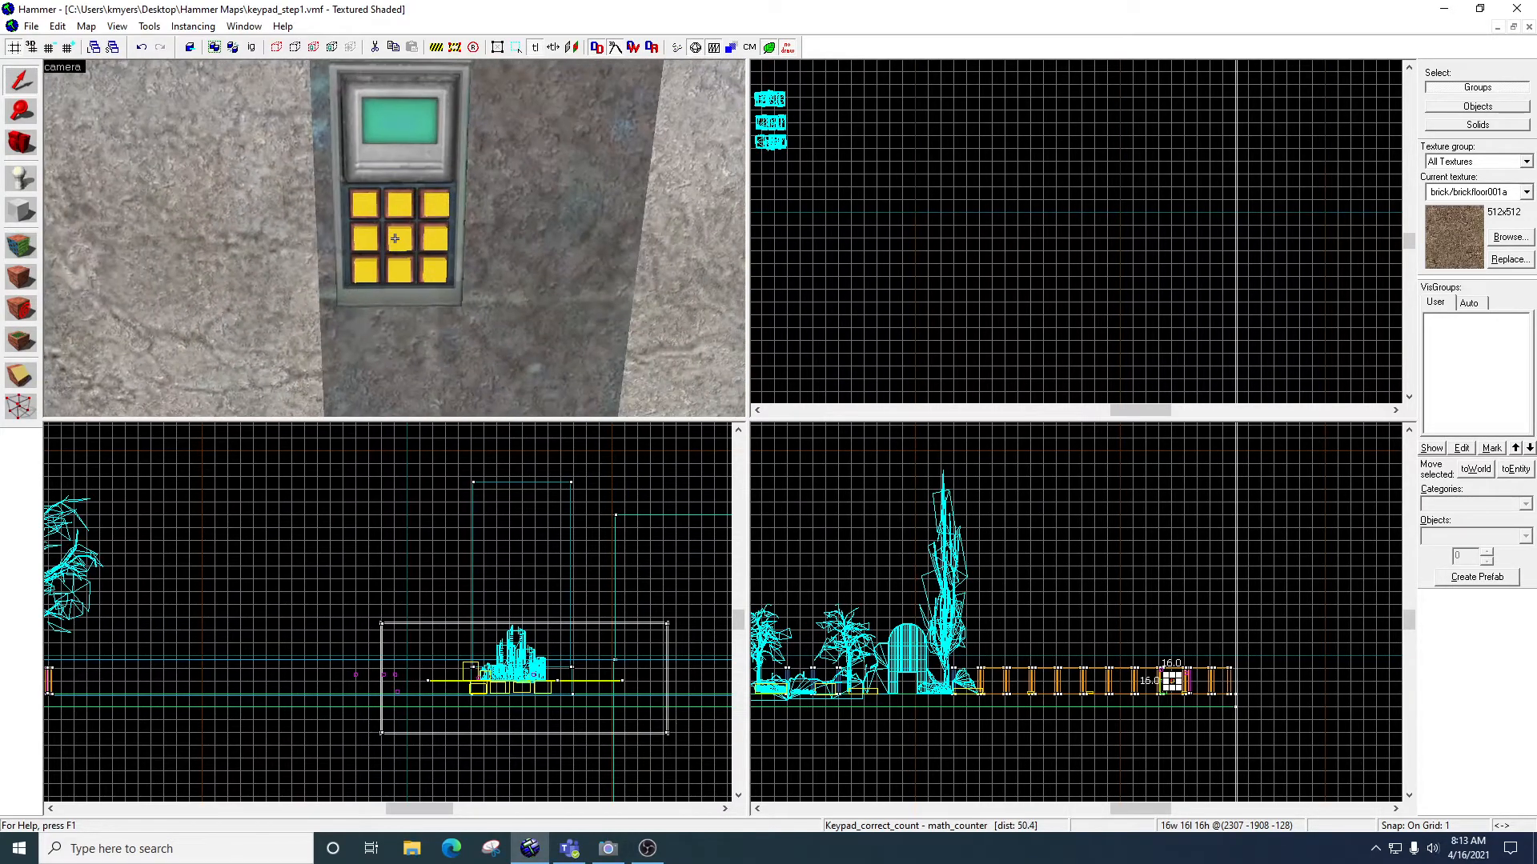
pyautogui.press('z')
pyautogui.doubleClick(362, 213)
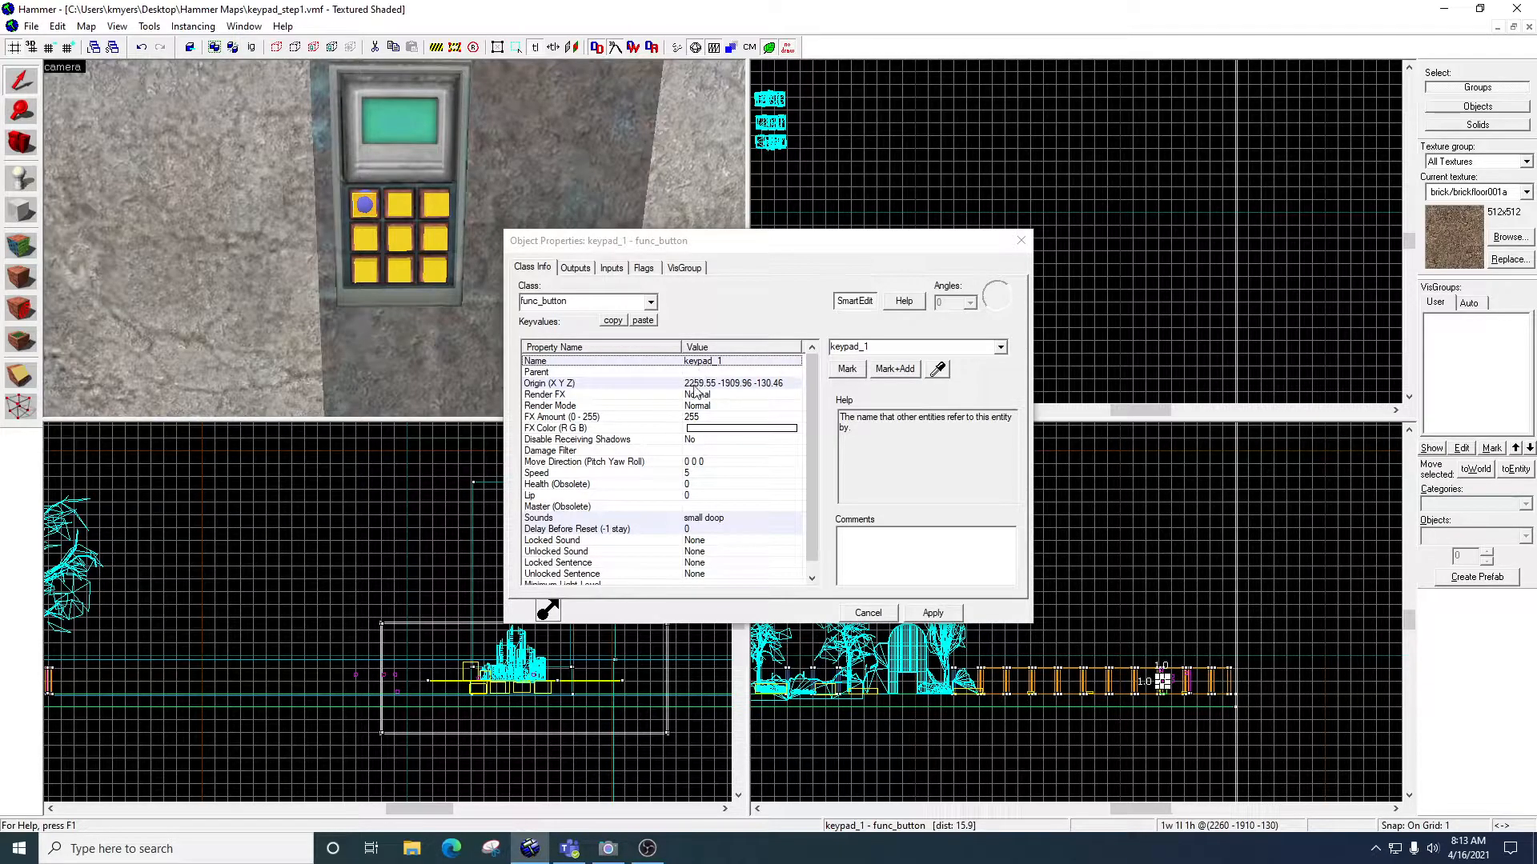
pyautogui.click(707, 520)
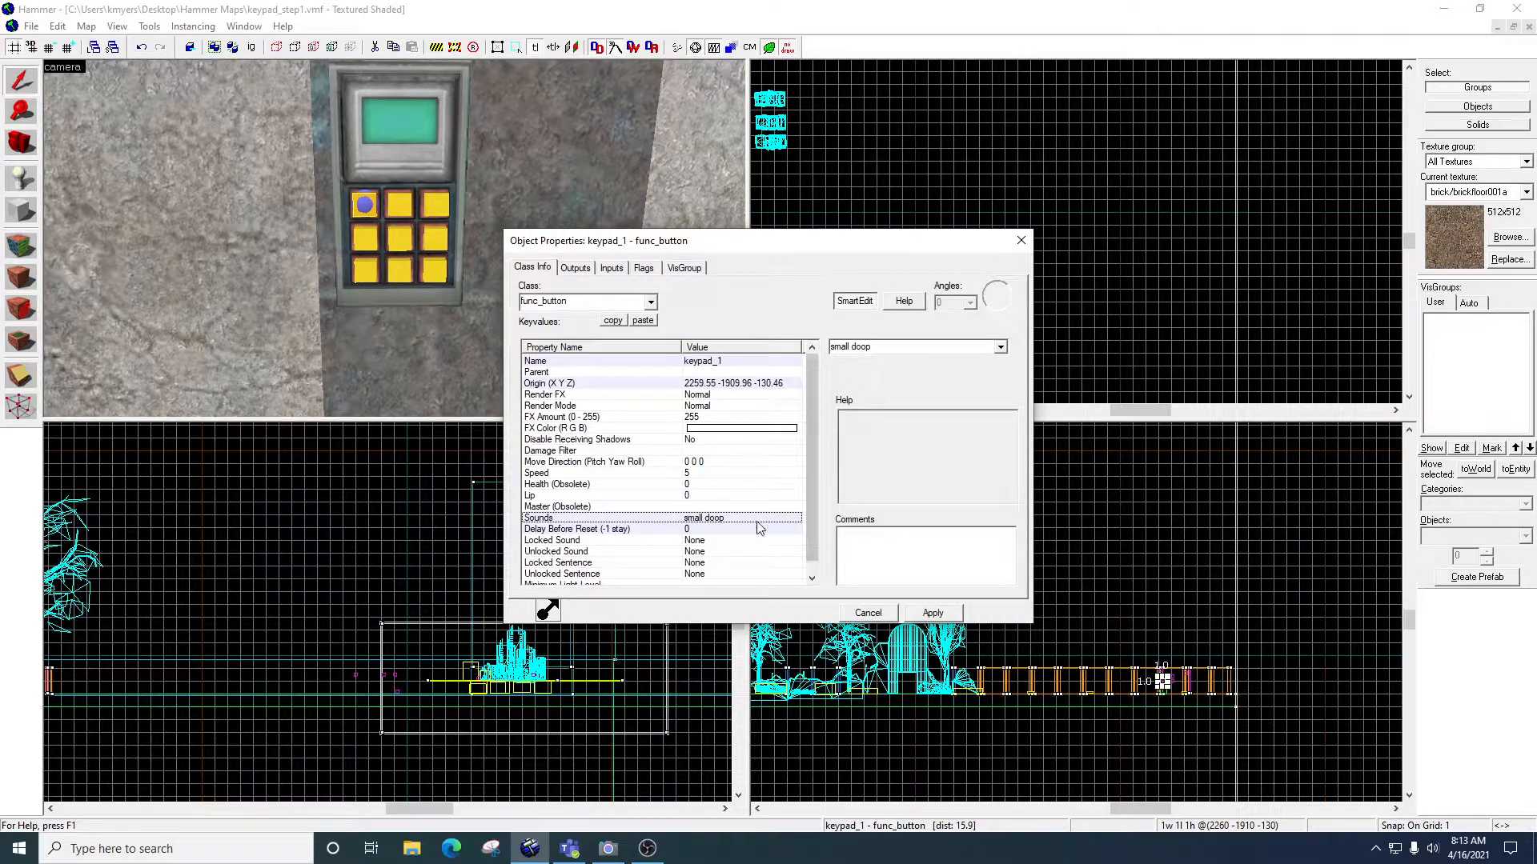
pyautogui.click(699, 531)
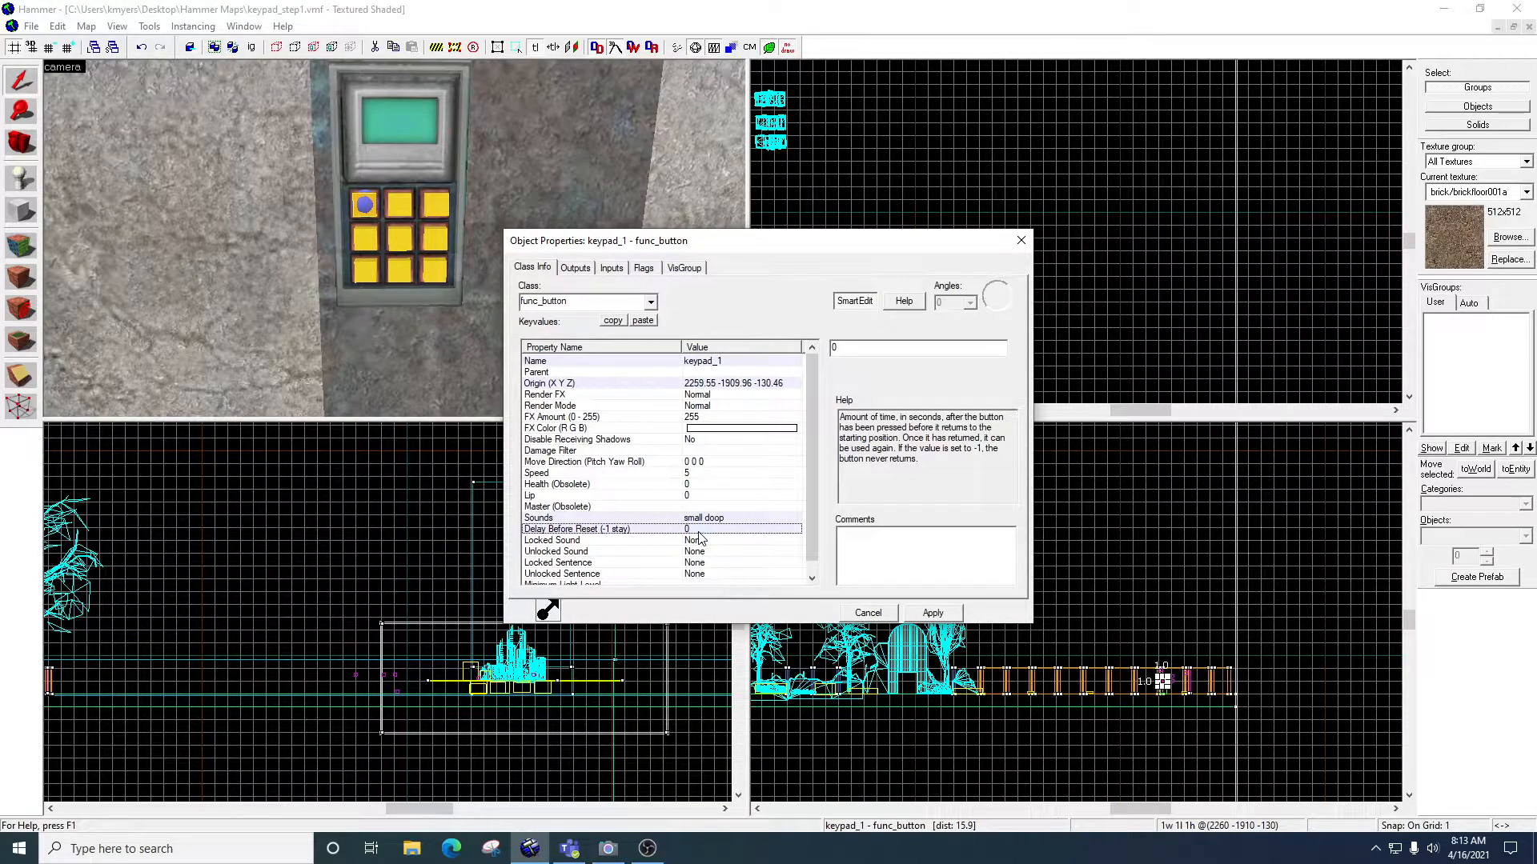
# Examine the flags and outputs of the keypad's first button
pyautogui.click(646, 269)
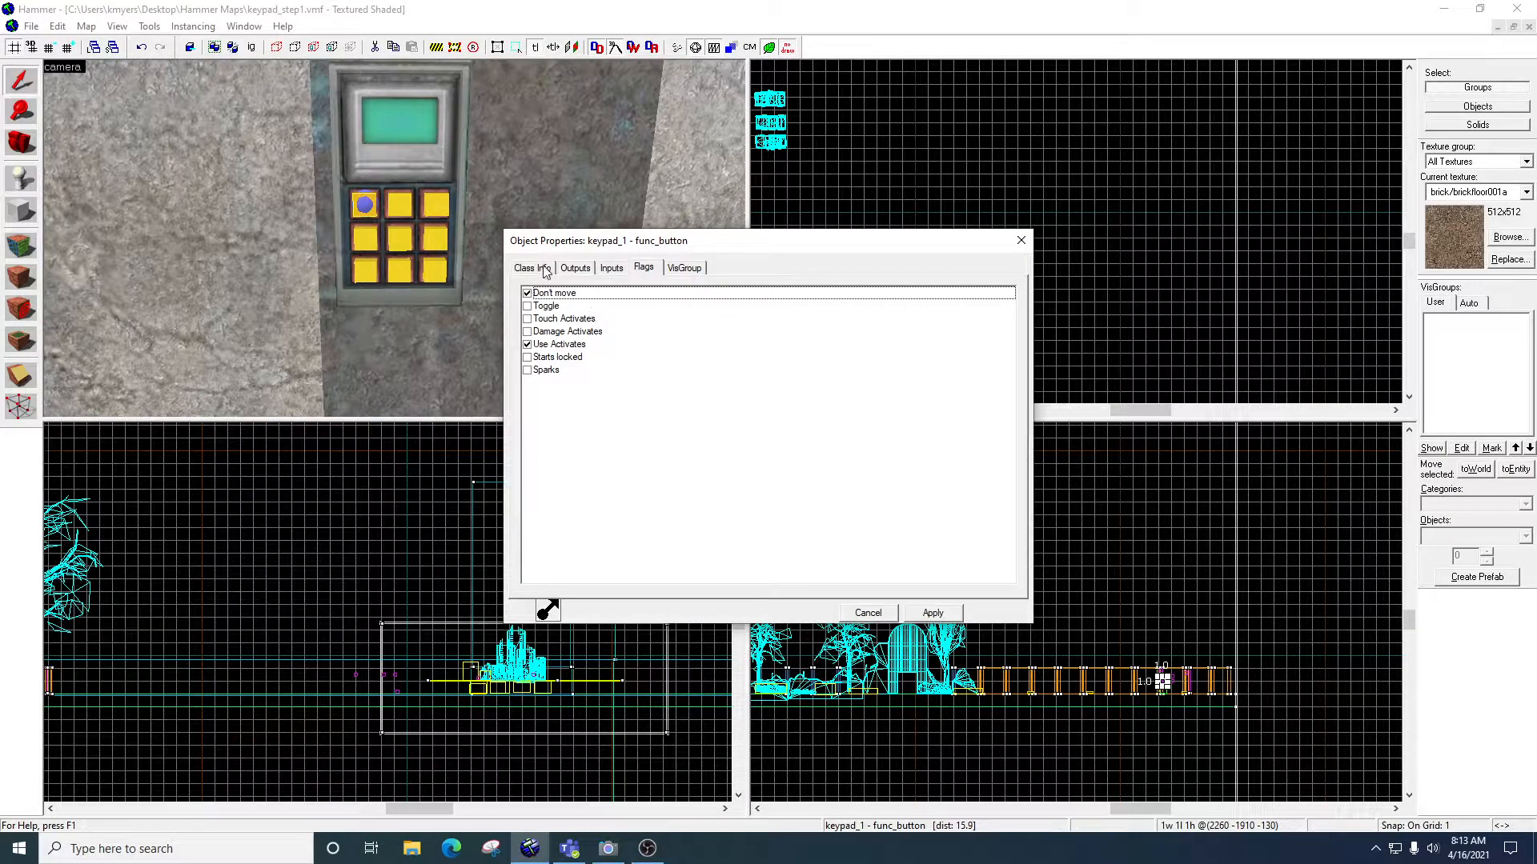
pyautogui.click(383, 214)
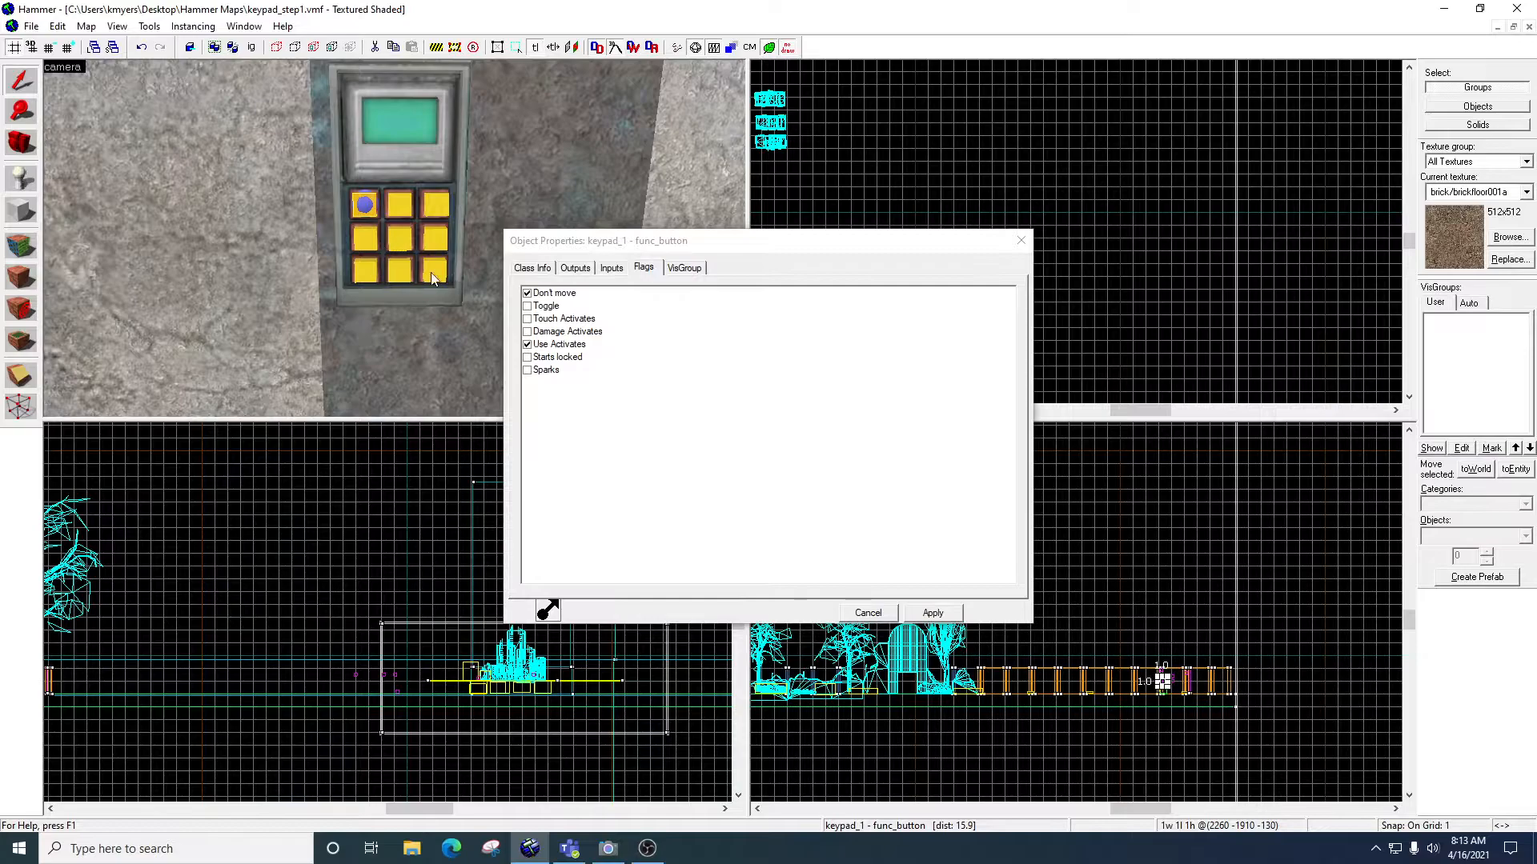
pyautogui.click(576, 269)
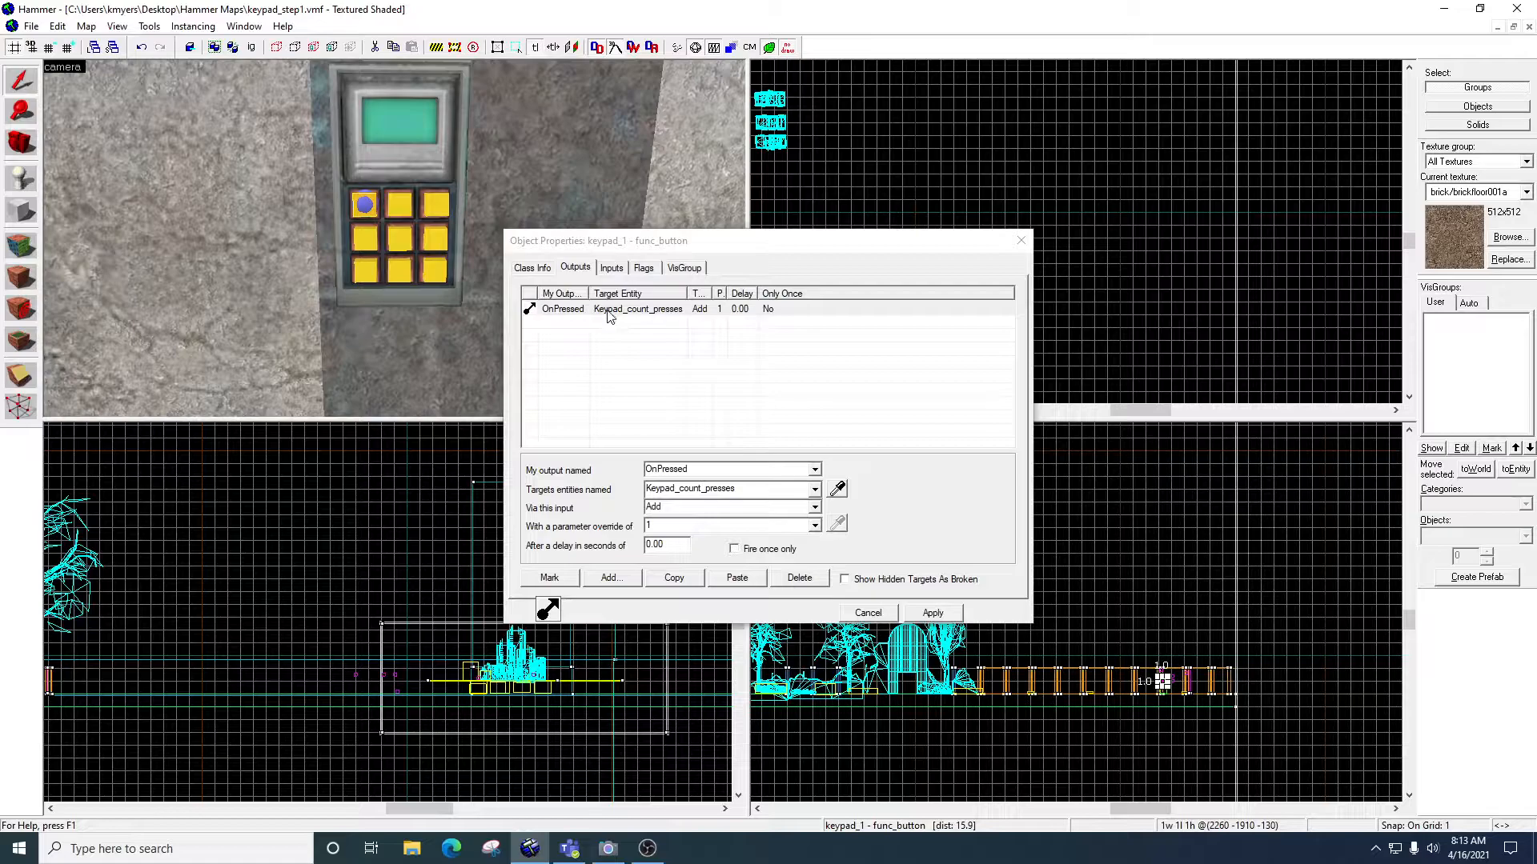
# Check the OnPressed outputs of several other keypad buttons, including keypad_4, keypad_7 and keypad_8, and close the properties
pyautogui.press('z')
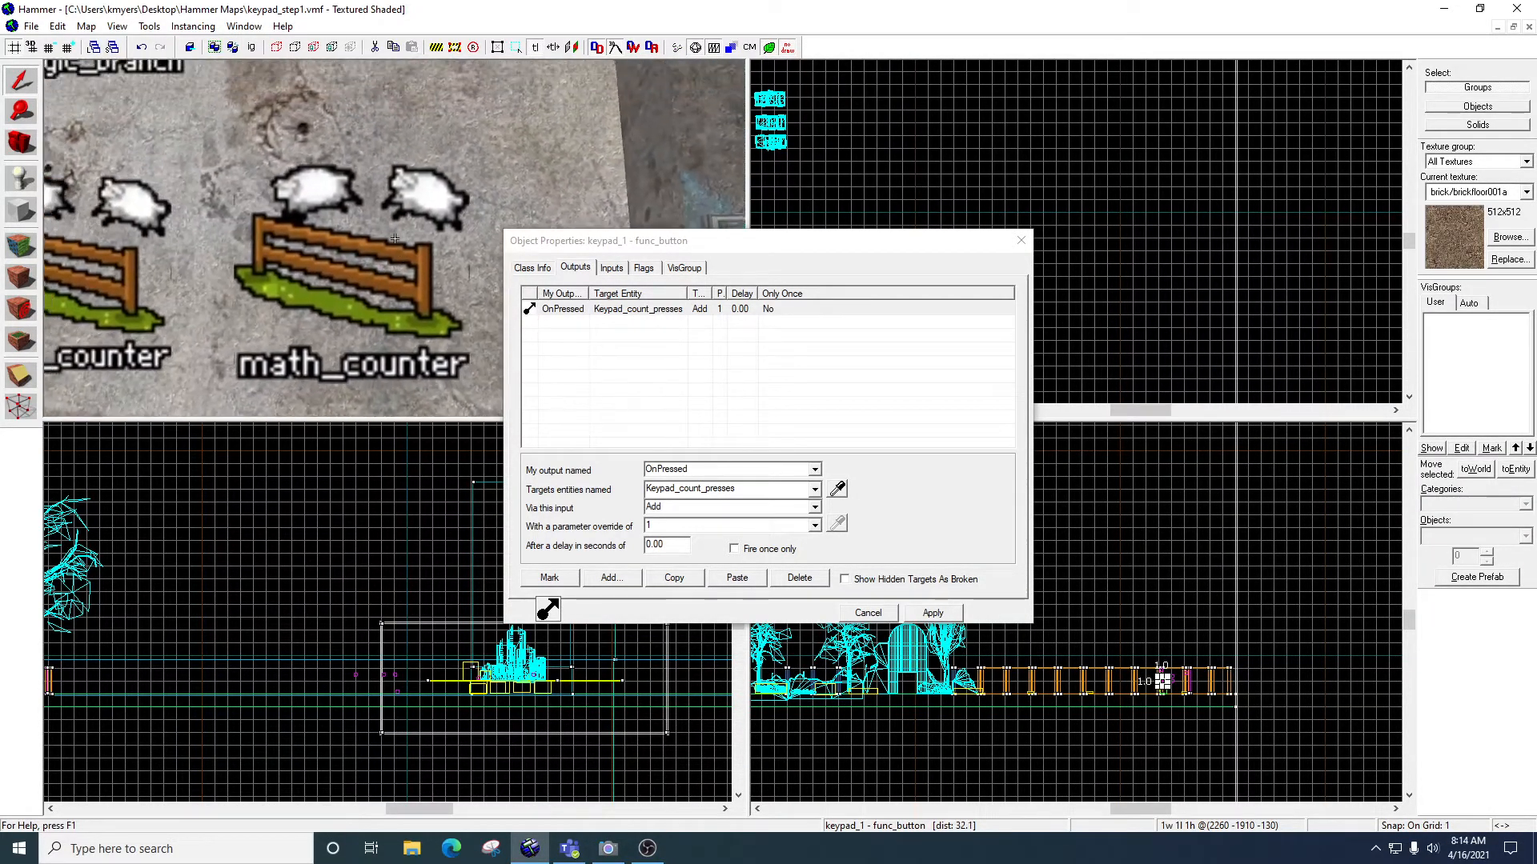
pyautogui.press('s')
pyautogui.press('d')
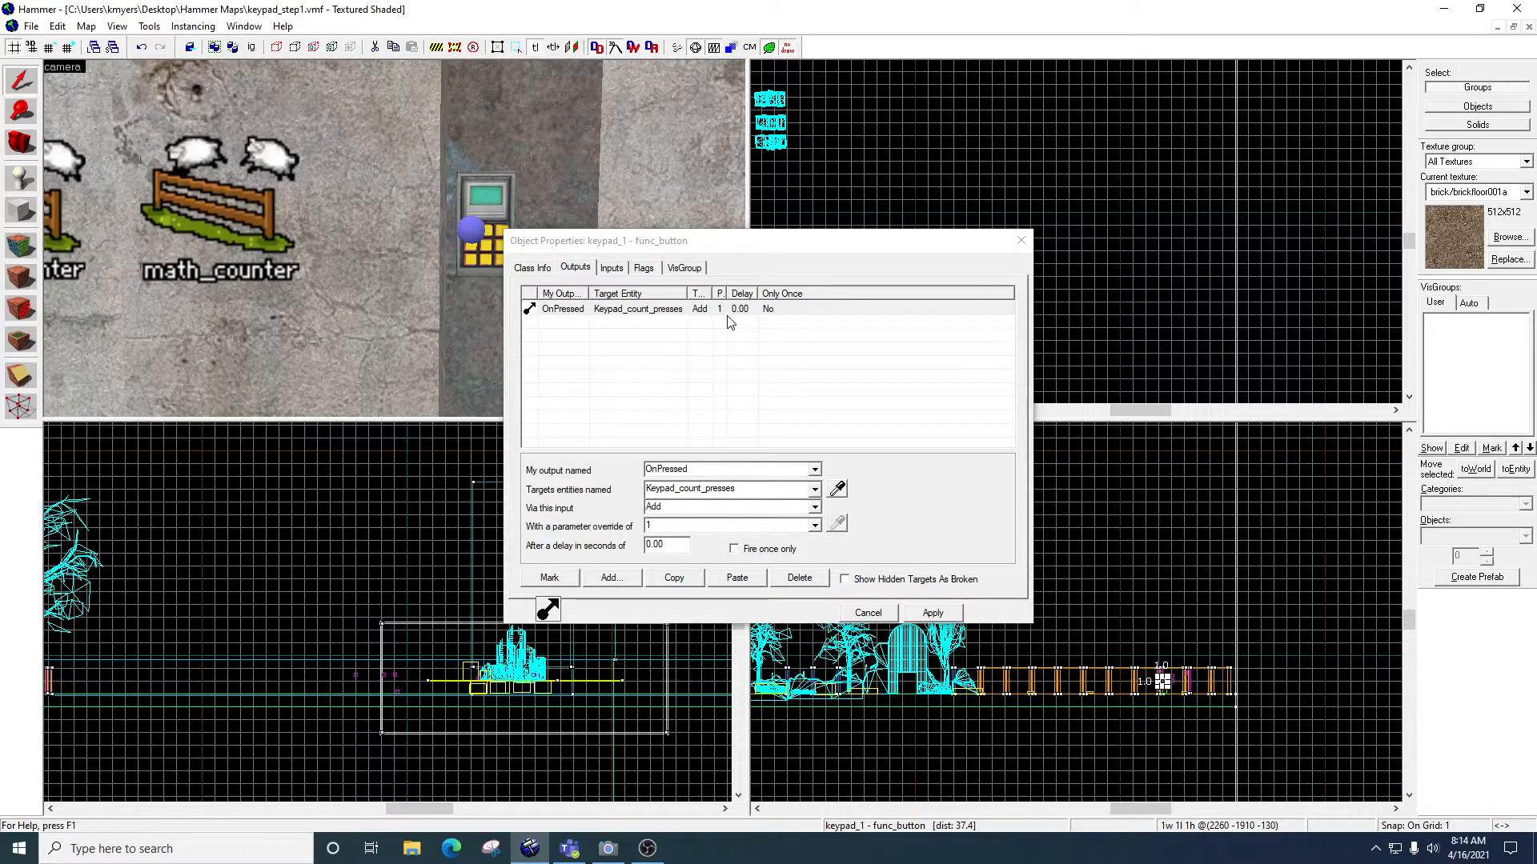
pyautogui.click(473, 254)
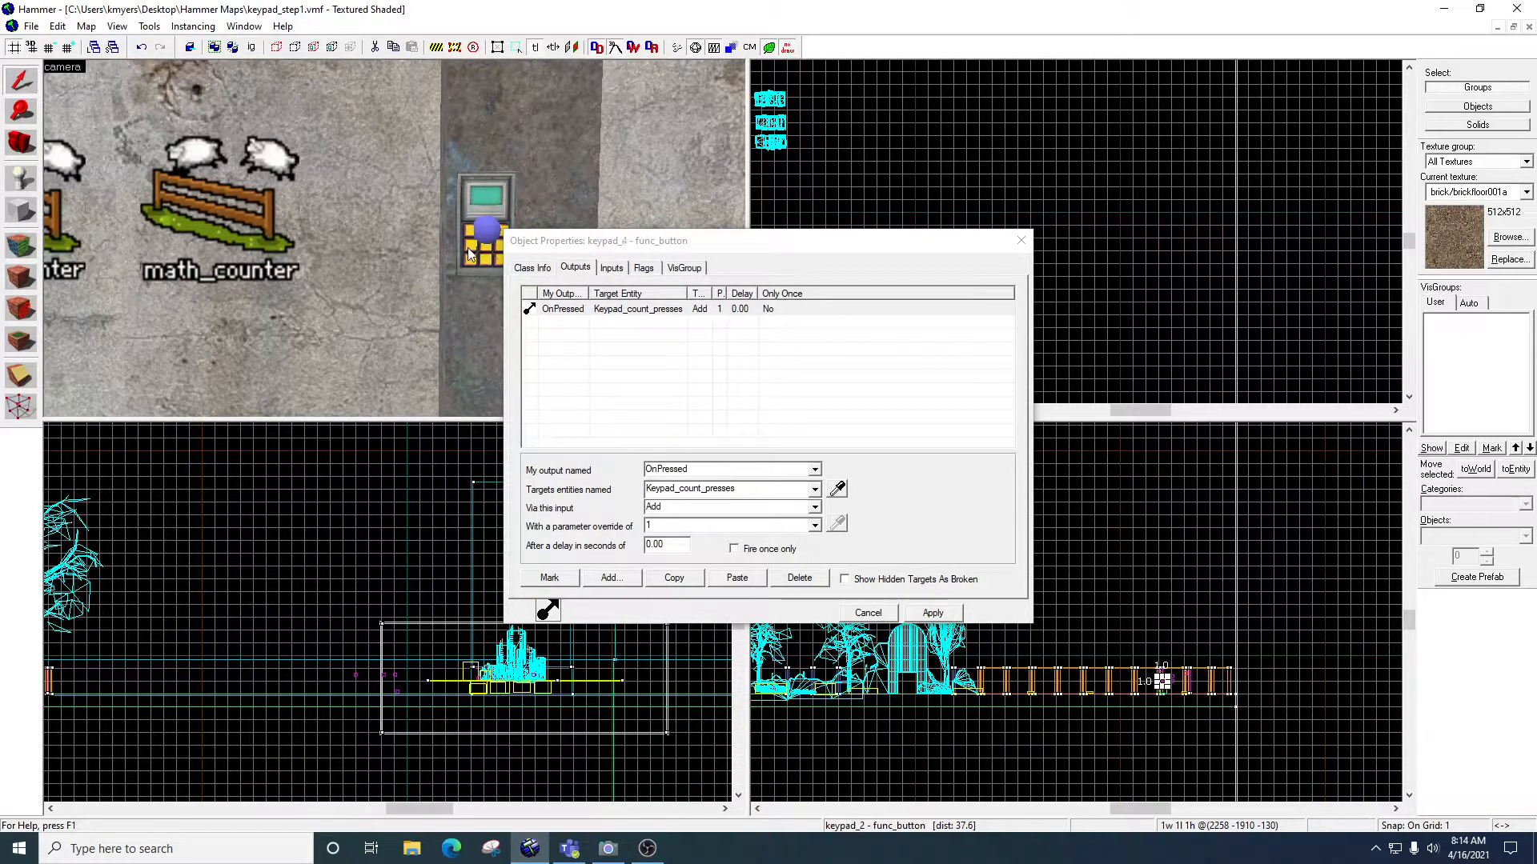
pyautogui.click(488, 250)
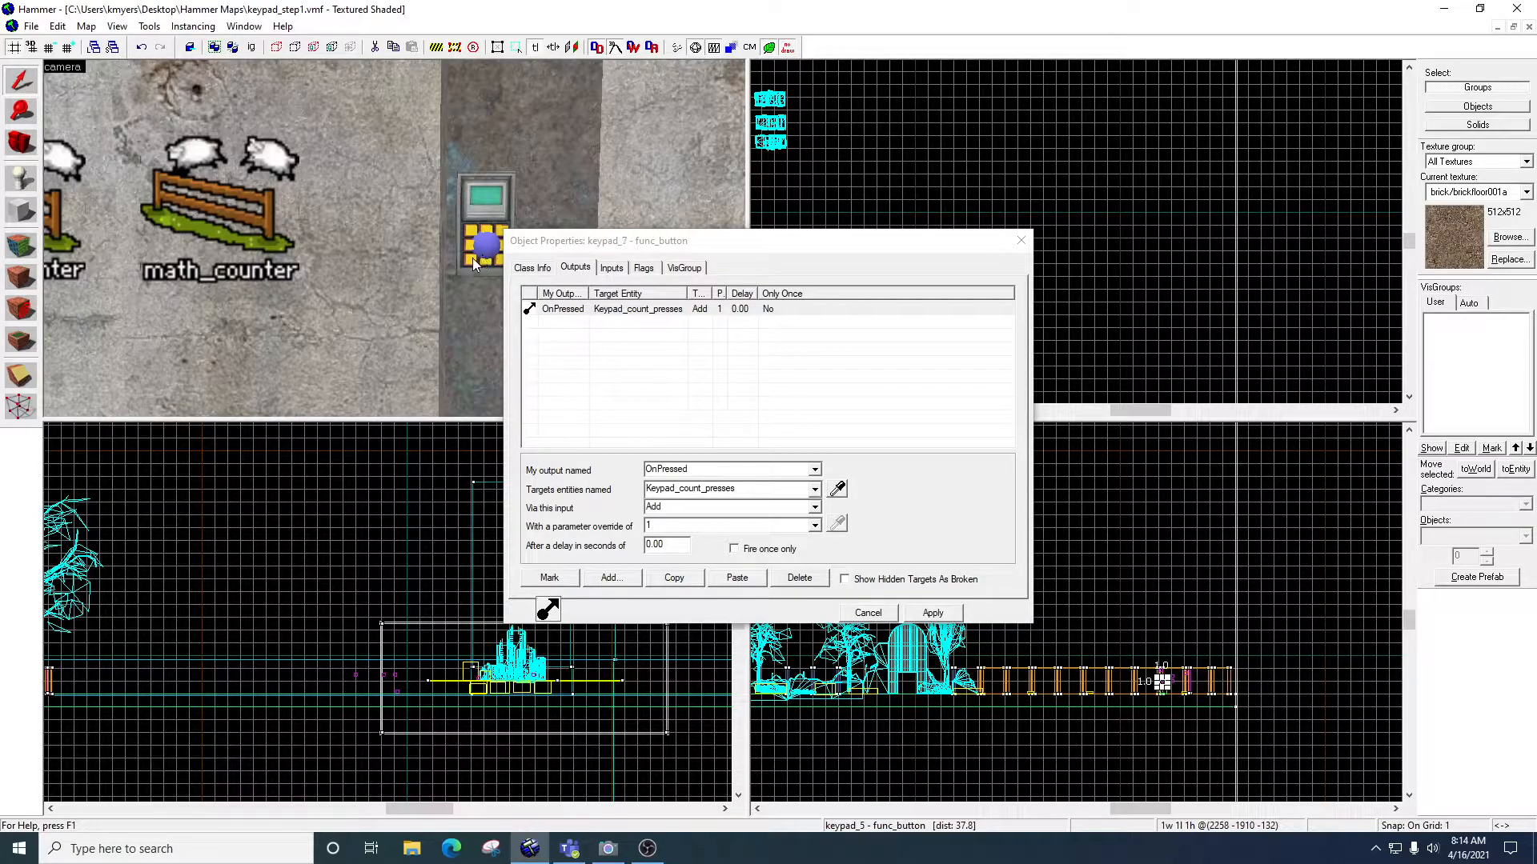
pyautogui.click(488, 261)
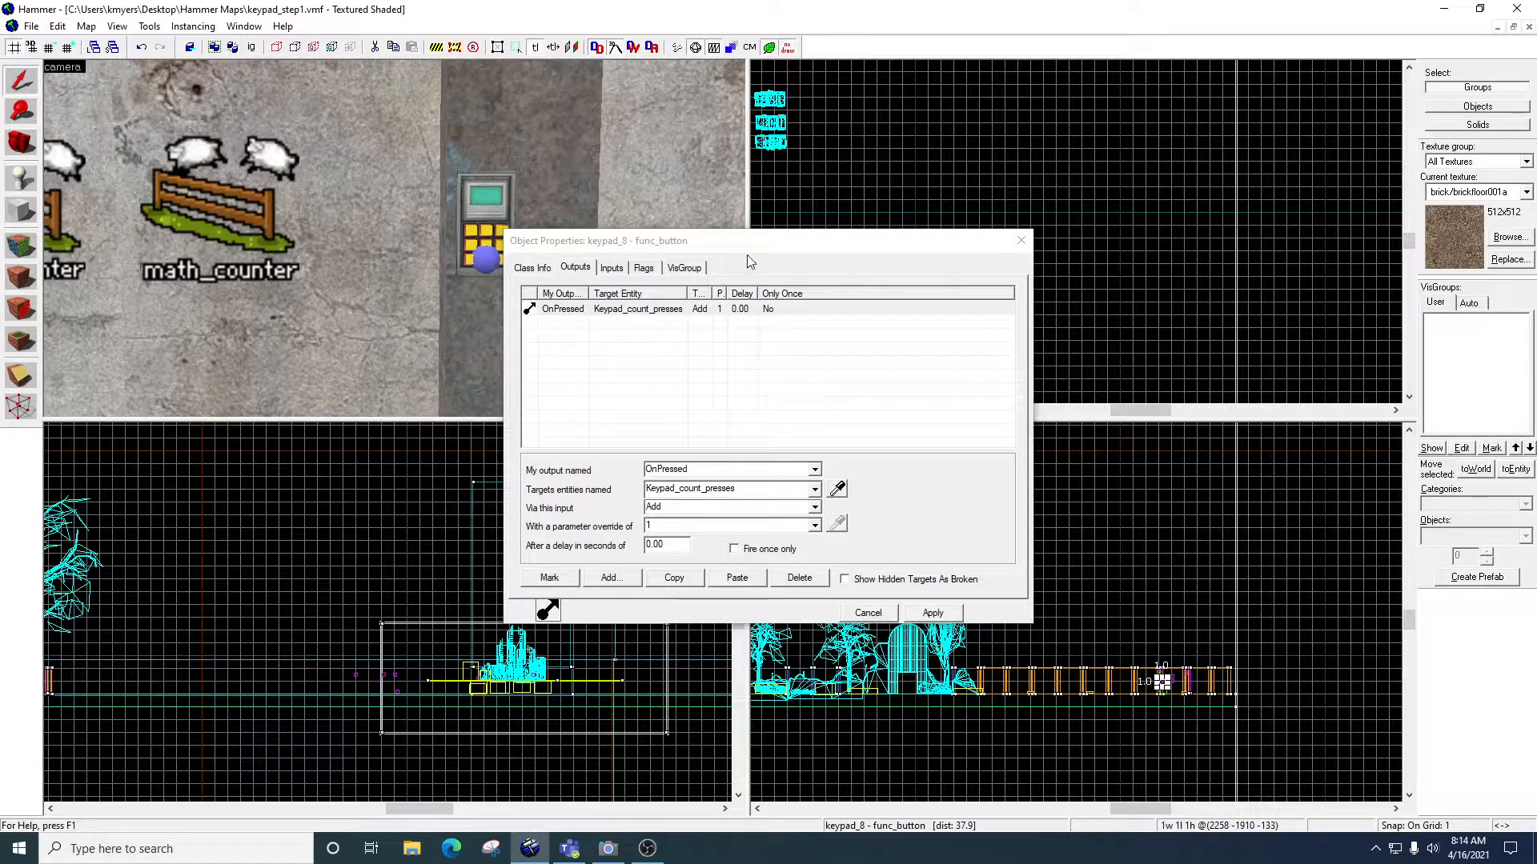
pyautogui.click(1021, 242)
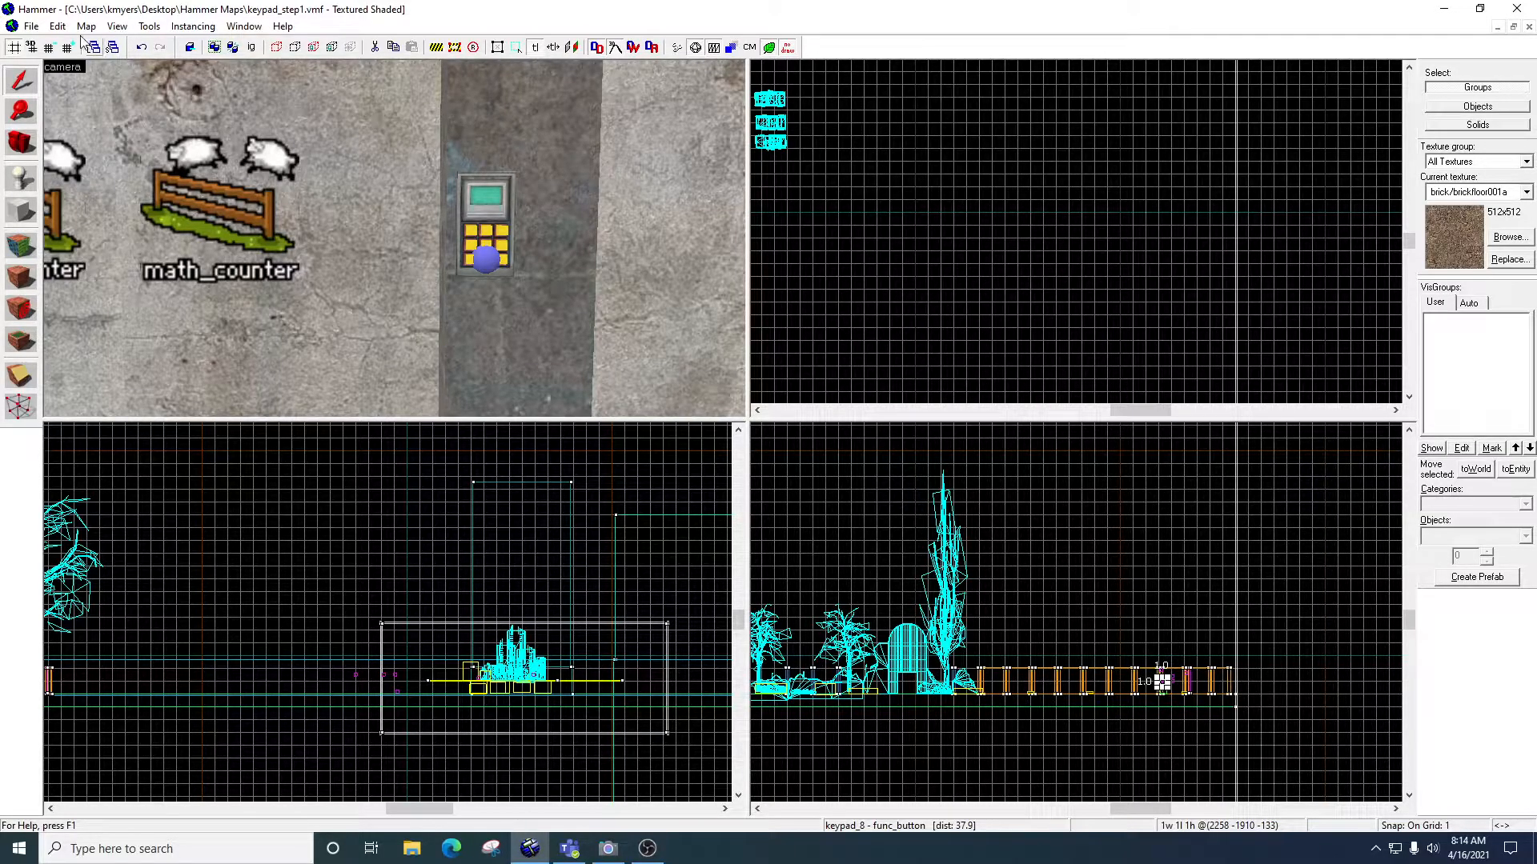
# Open the recent map keypad.vmf and examine the keypad and its buttons on the wall up close
pyautogui.click(36, 29)
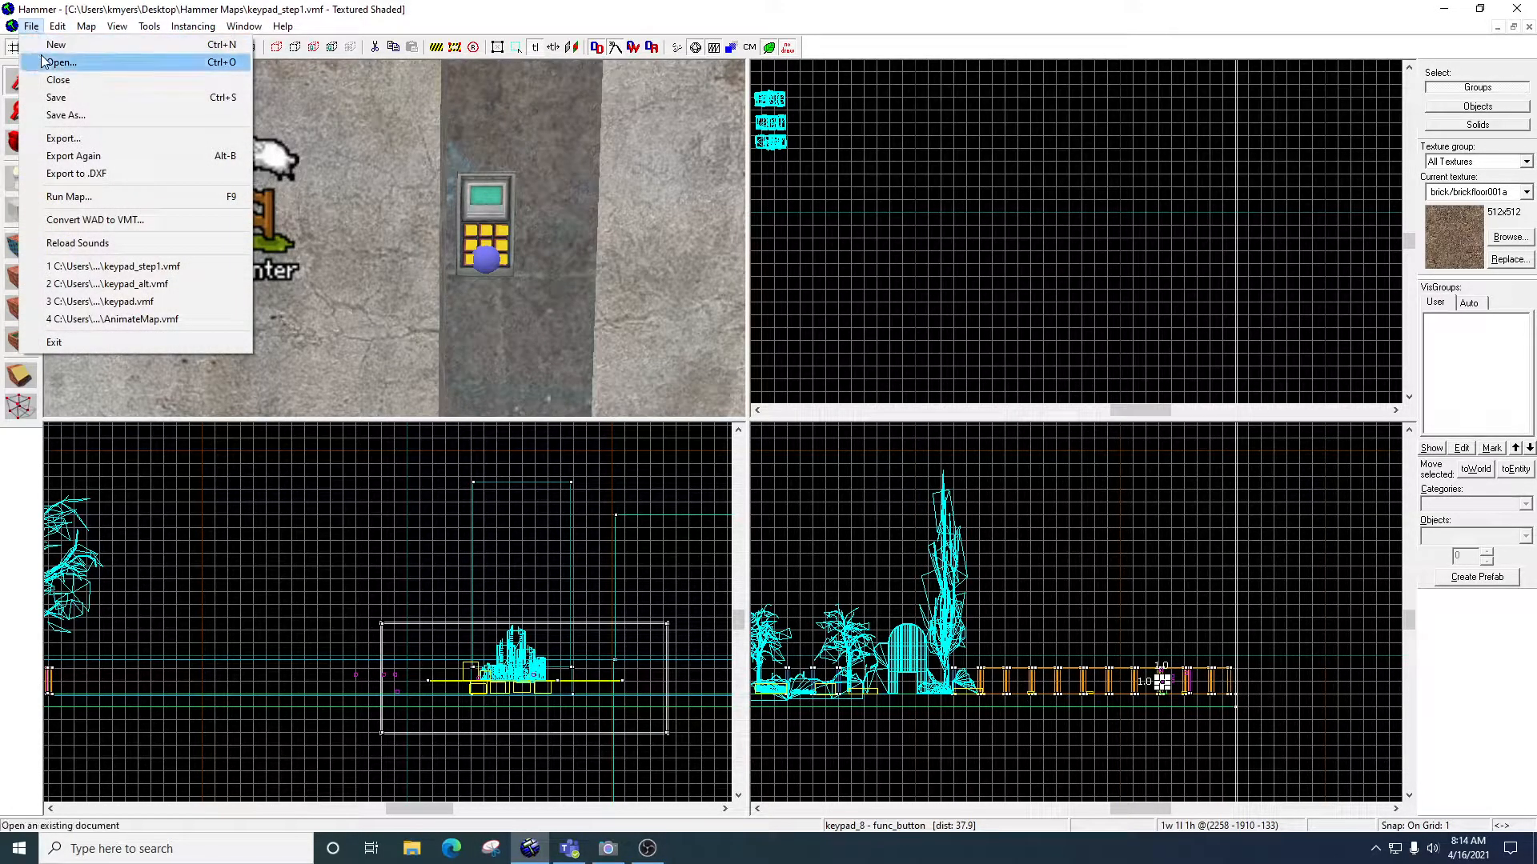
pyautogui.click(140, 301)
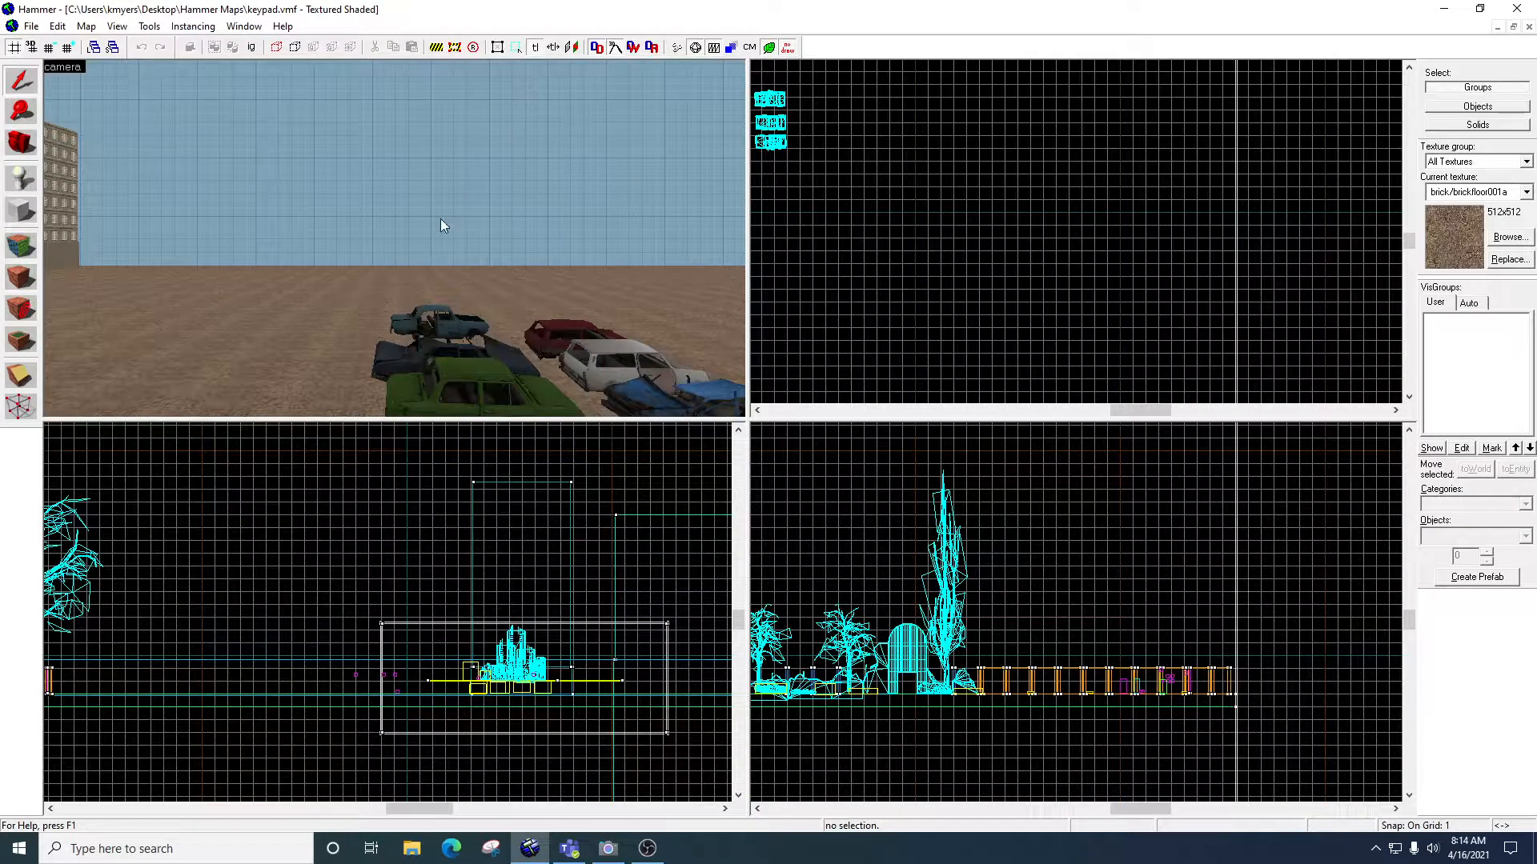
pyautogui.press('z')
pyautogui.press('w')
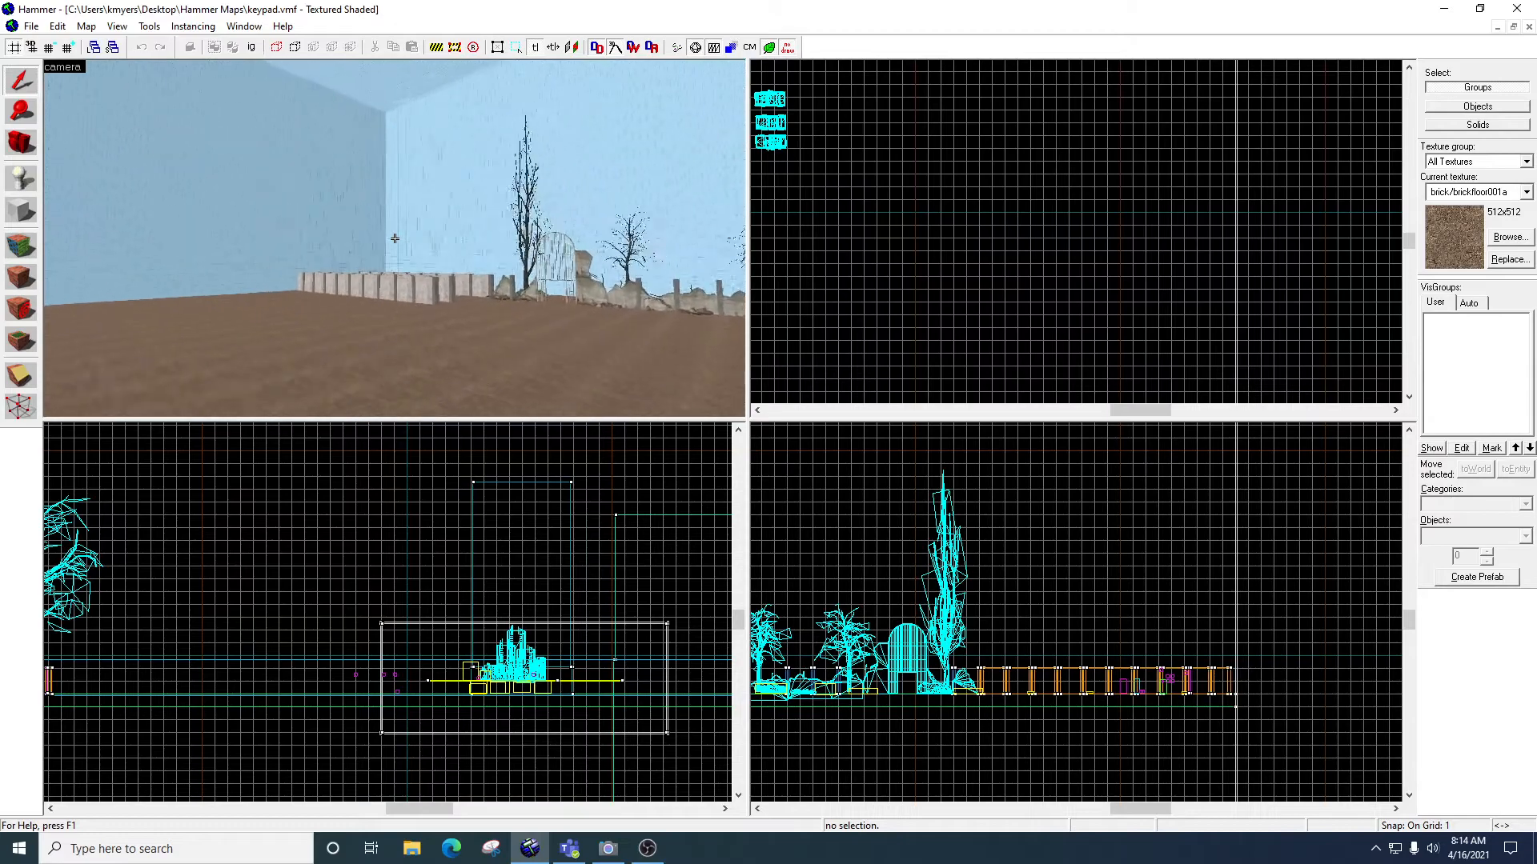
pyautogui.press('w')
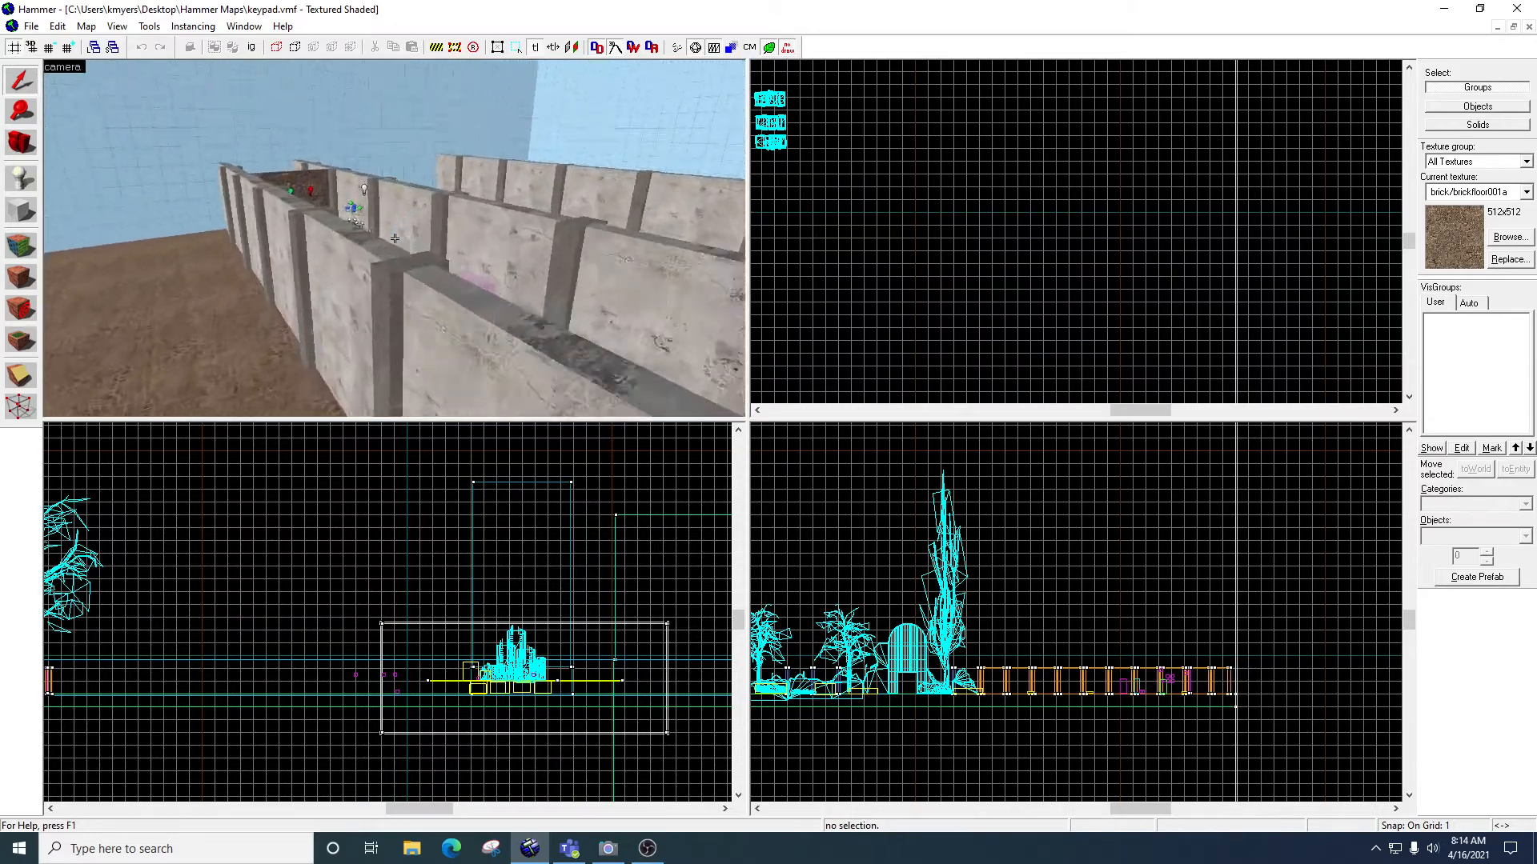
pyautogui.press('w')
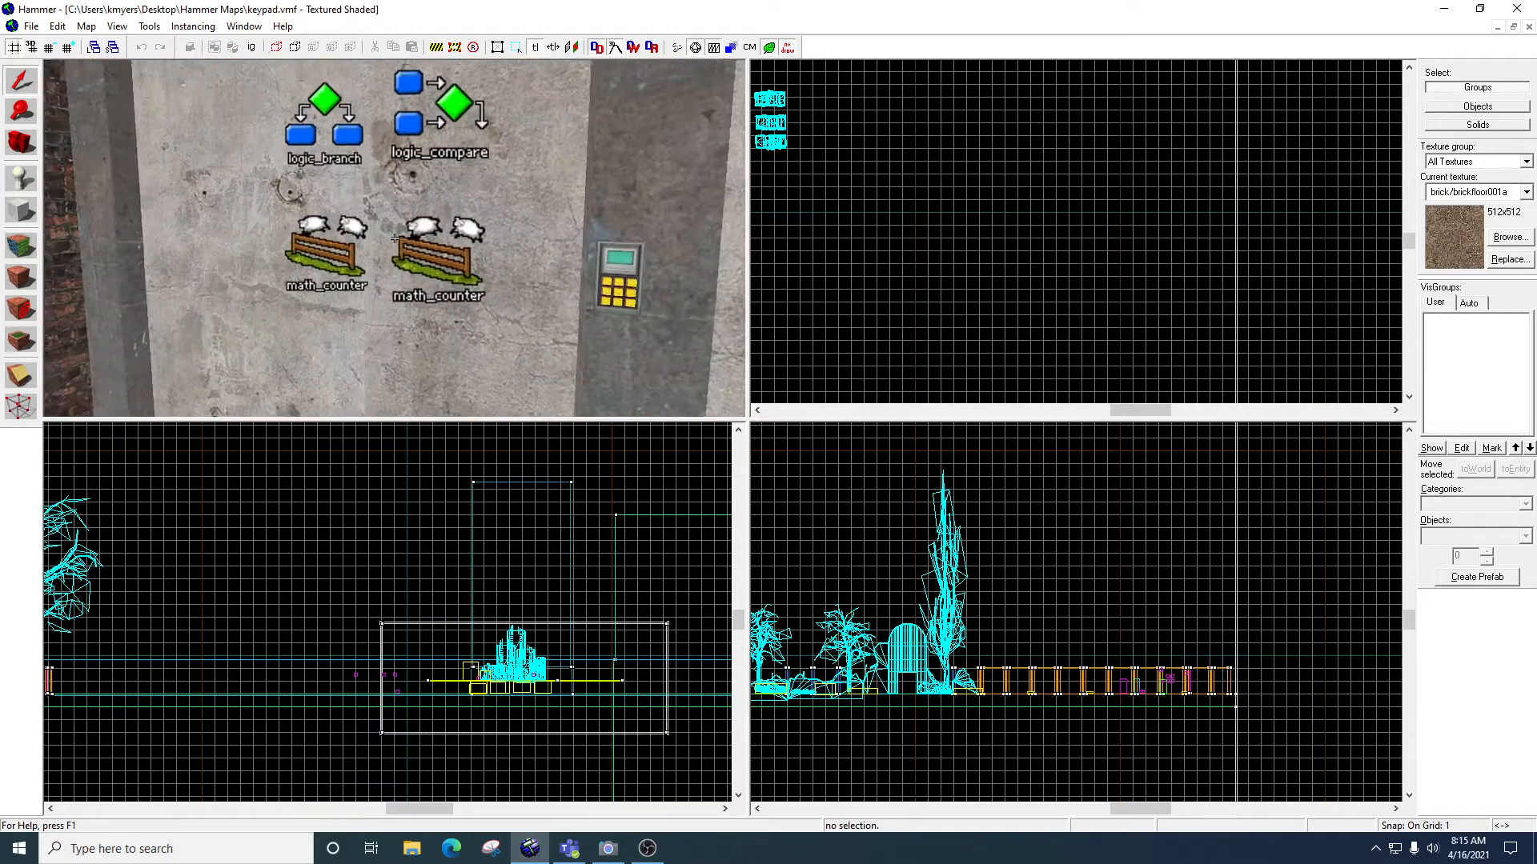
pyautogui.press('d')
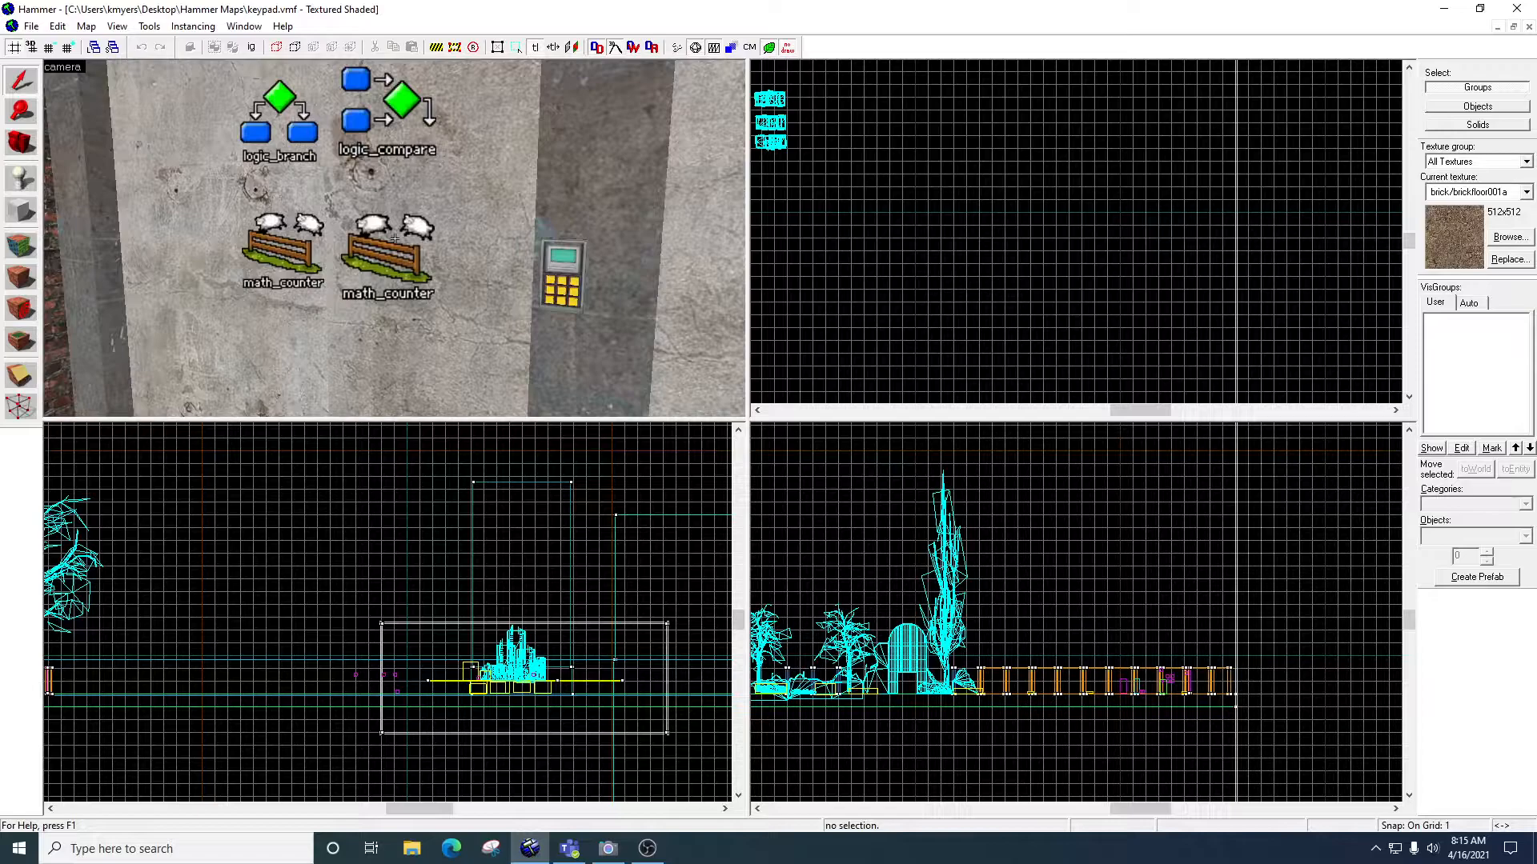
pyautogui.press('d')
pyautogui.press('w')
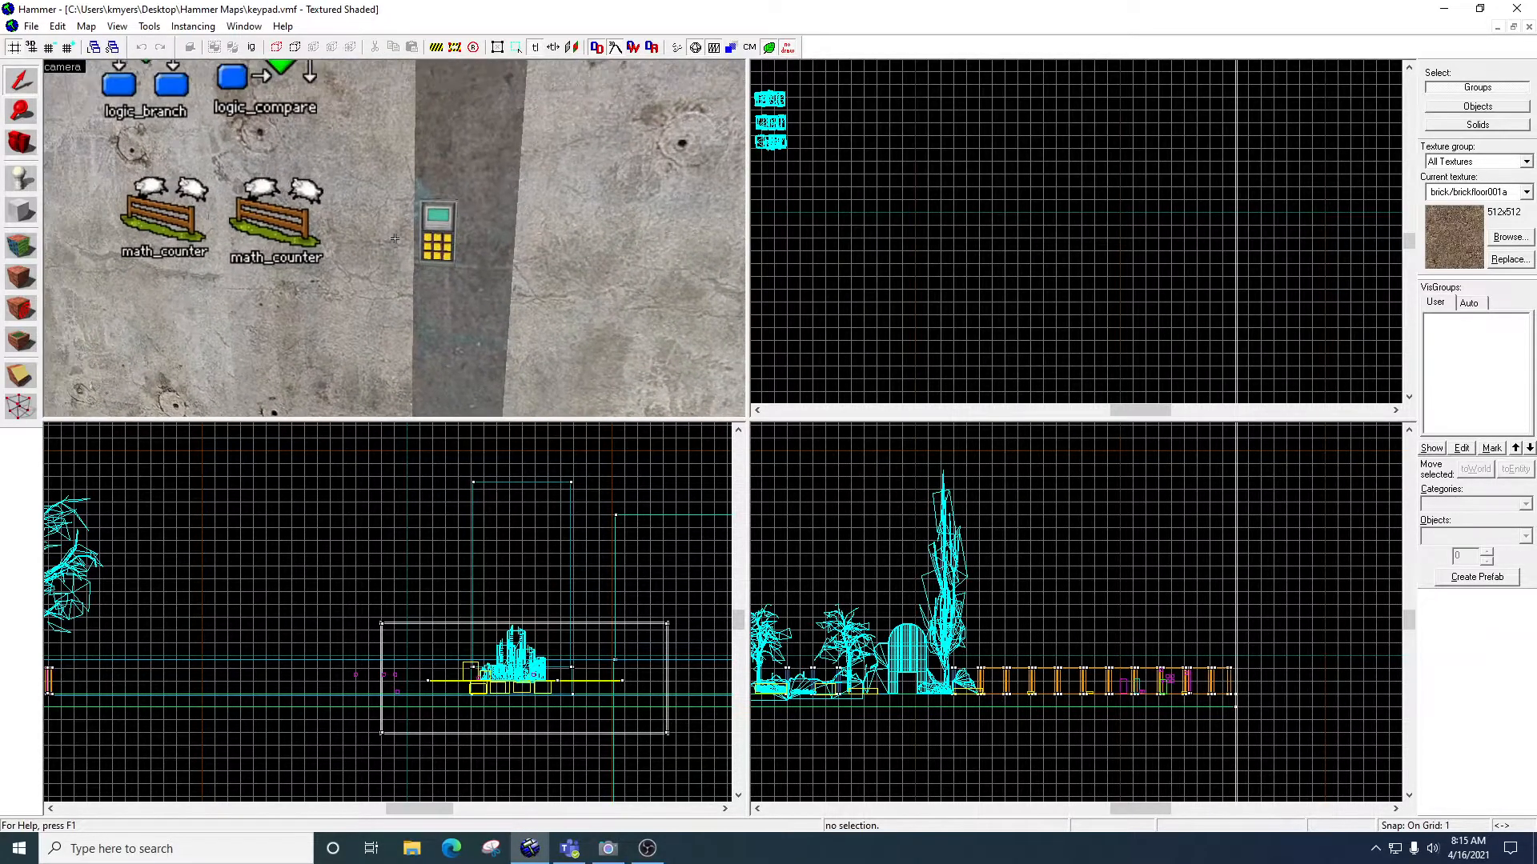
pyautogui.press('w')
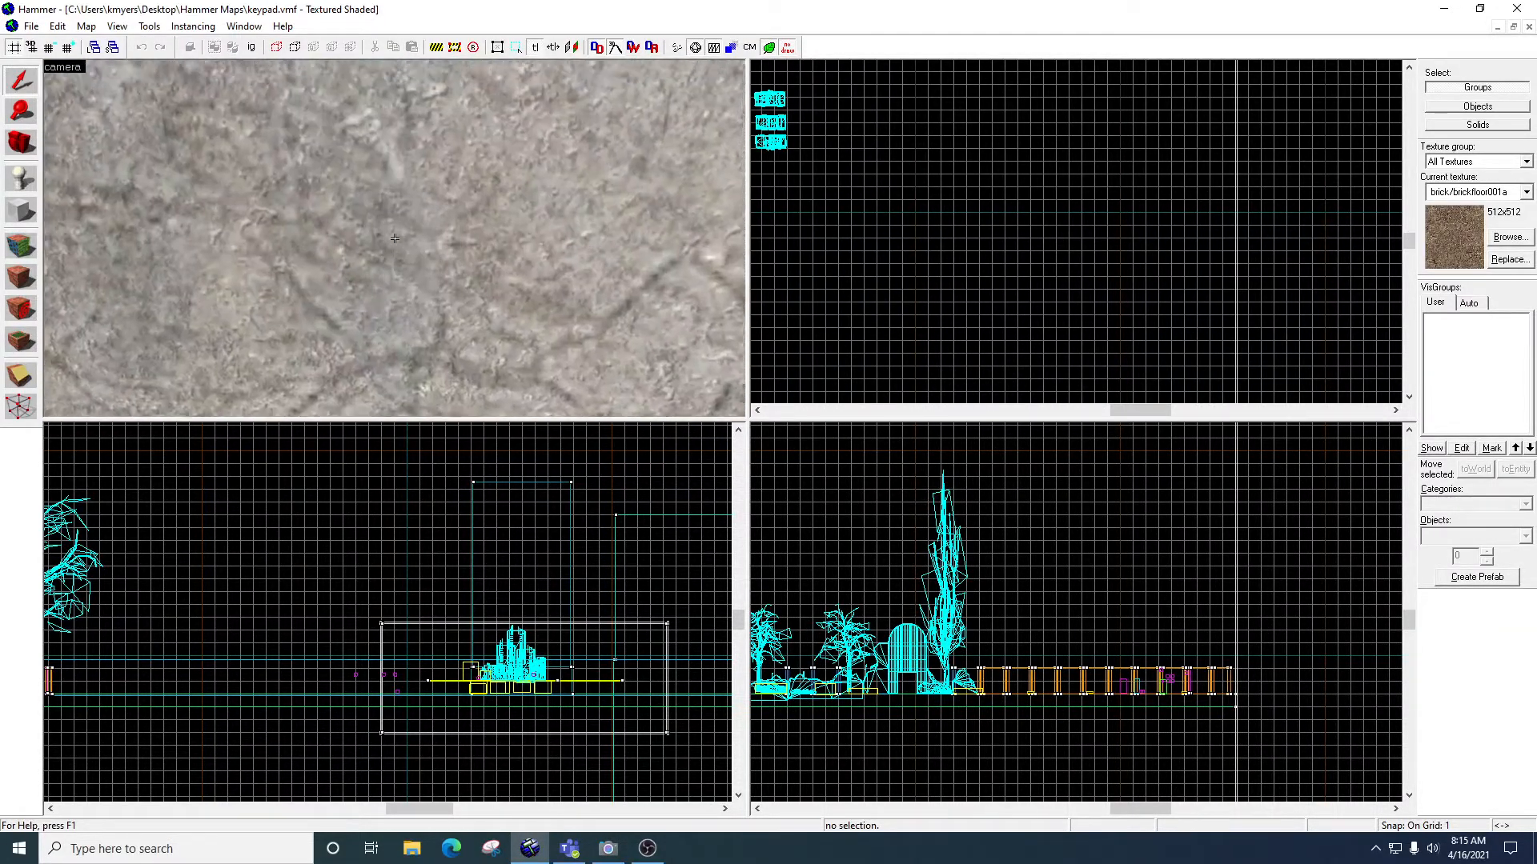
pyautogui.press('s')
pyautogui.press('w')
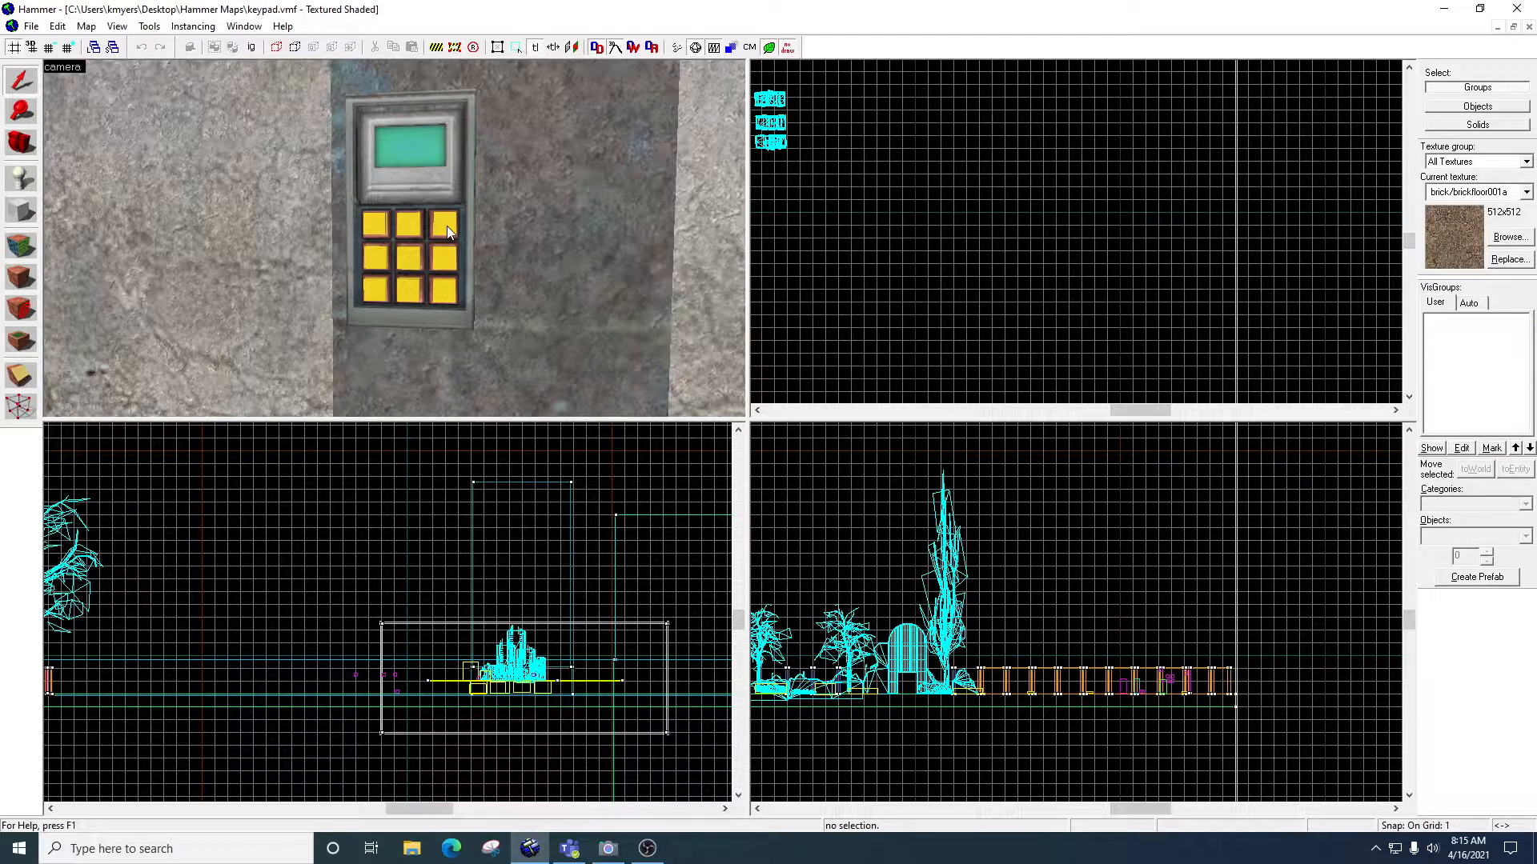
# Inspect the class settings of the logic_compare entity beside the logic_branch, and close its properties
pyautogui.press('z')
pyautogui.press('s')
pyautogui.press('w')
pyautogui.press('s')
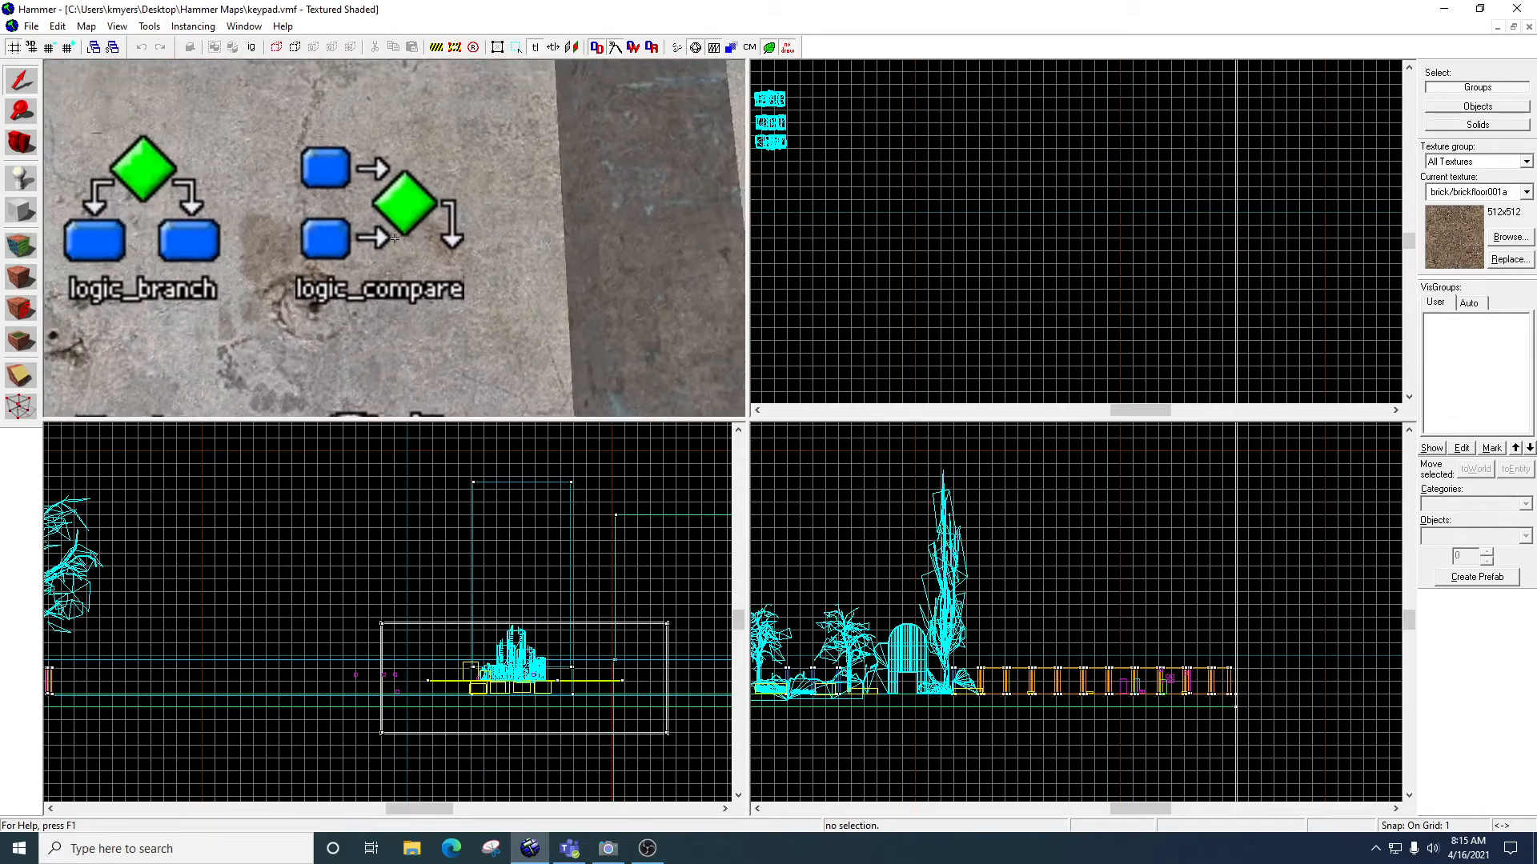
pyautogui.press('z')
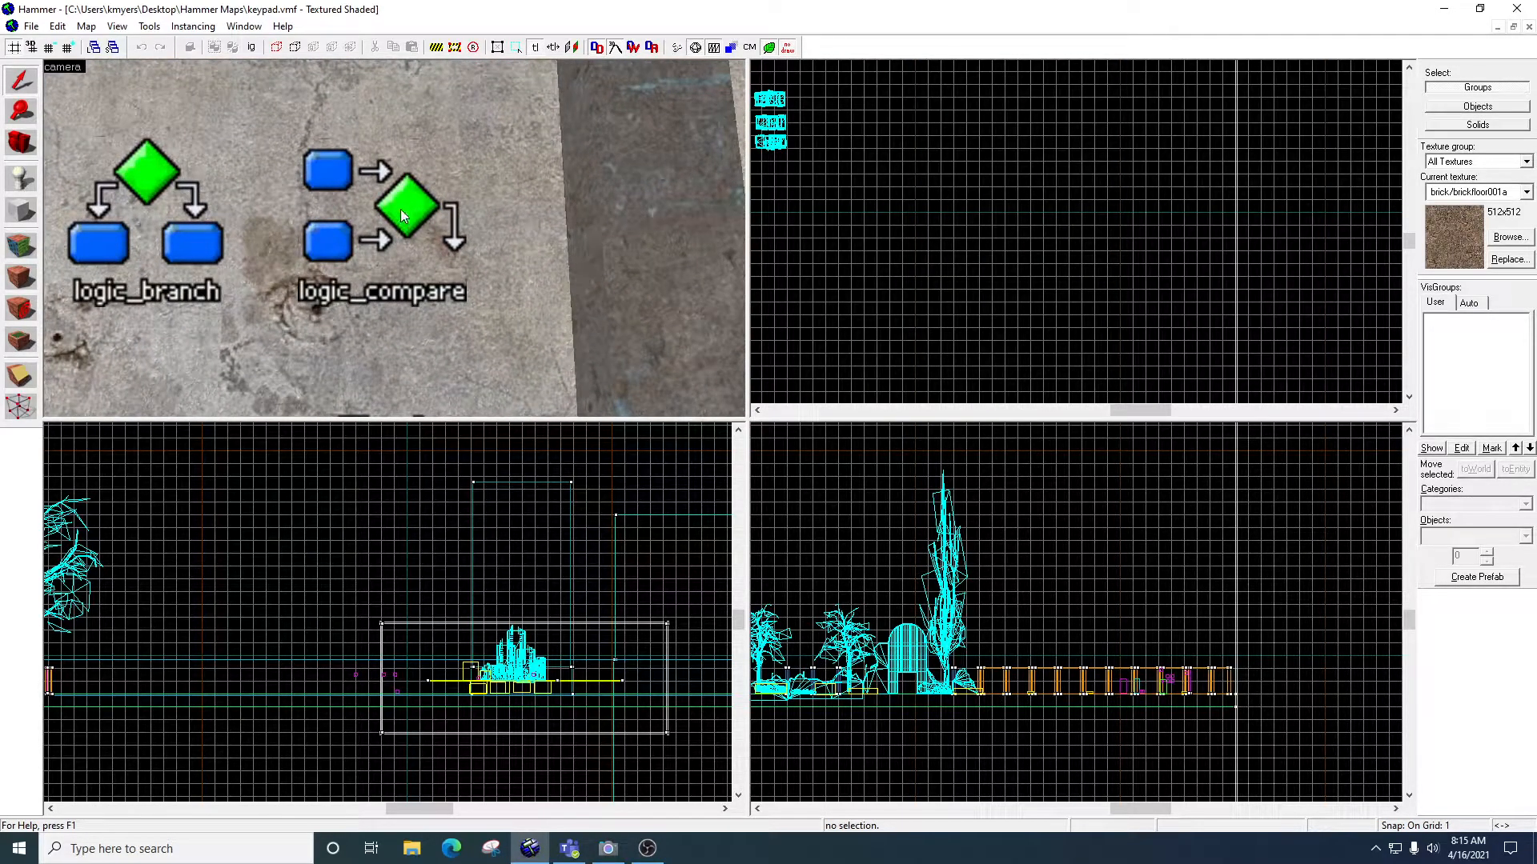
pyautogui.doubleClick(400, 209)
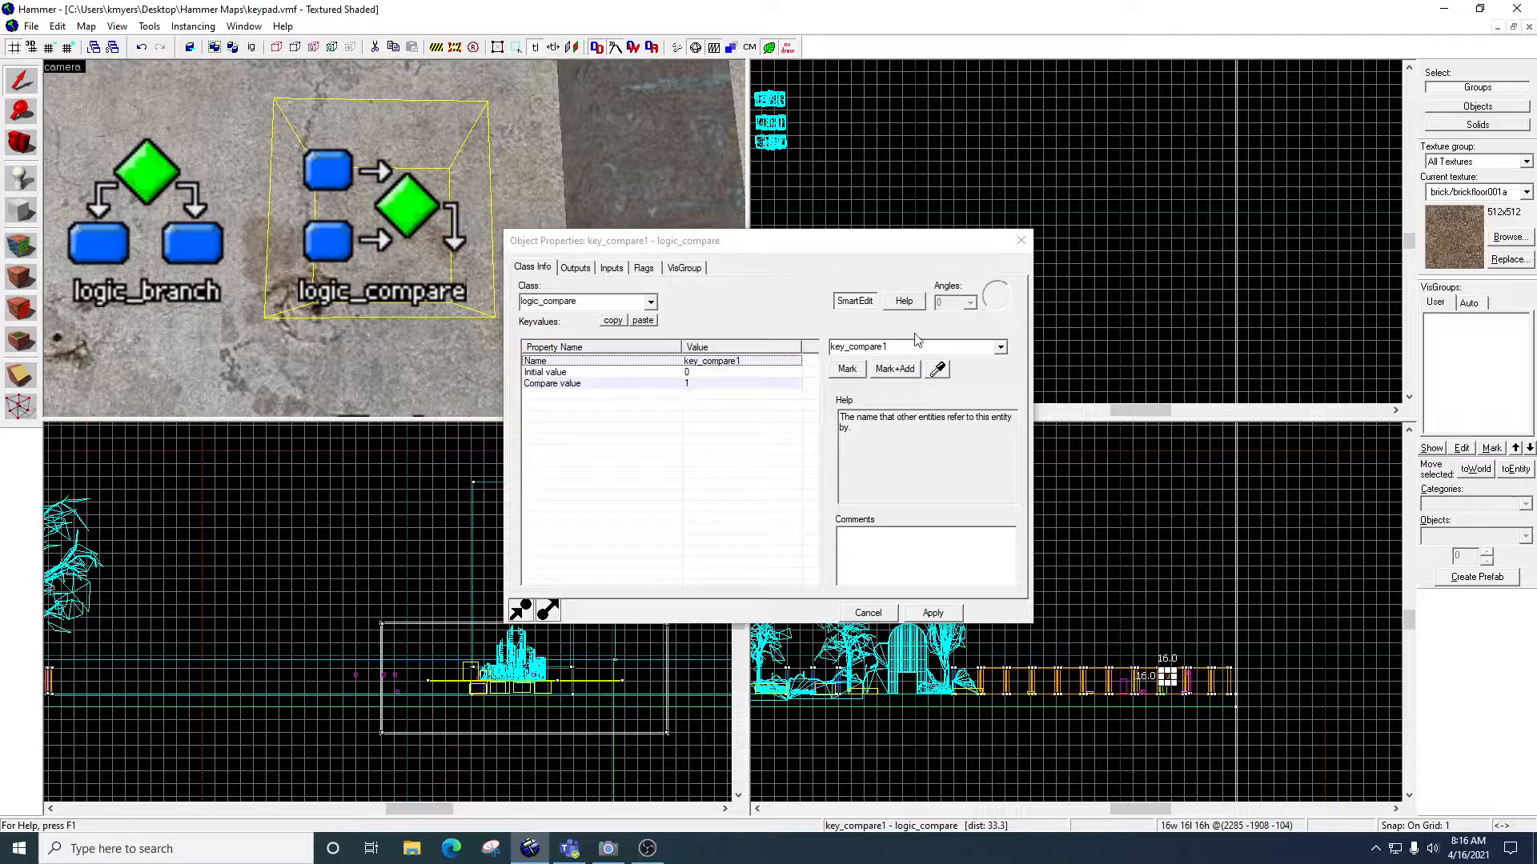
pyautogui.click(1020, 240)
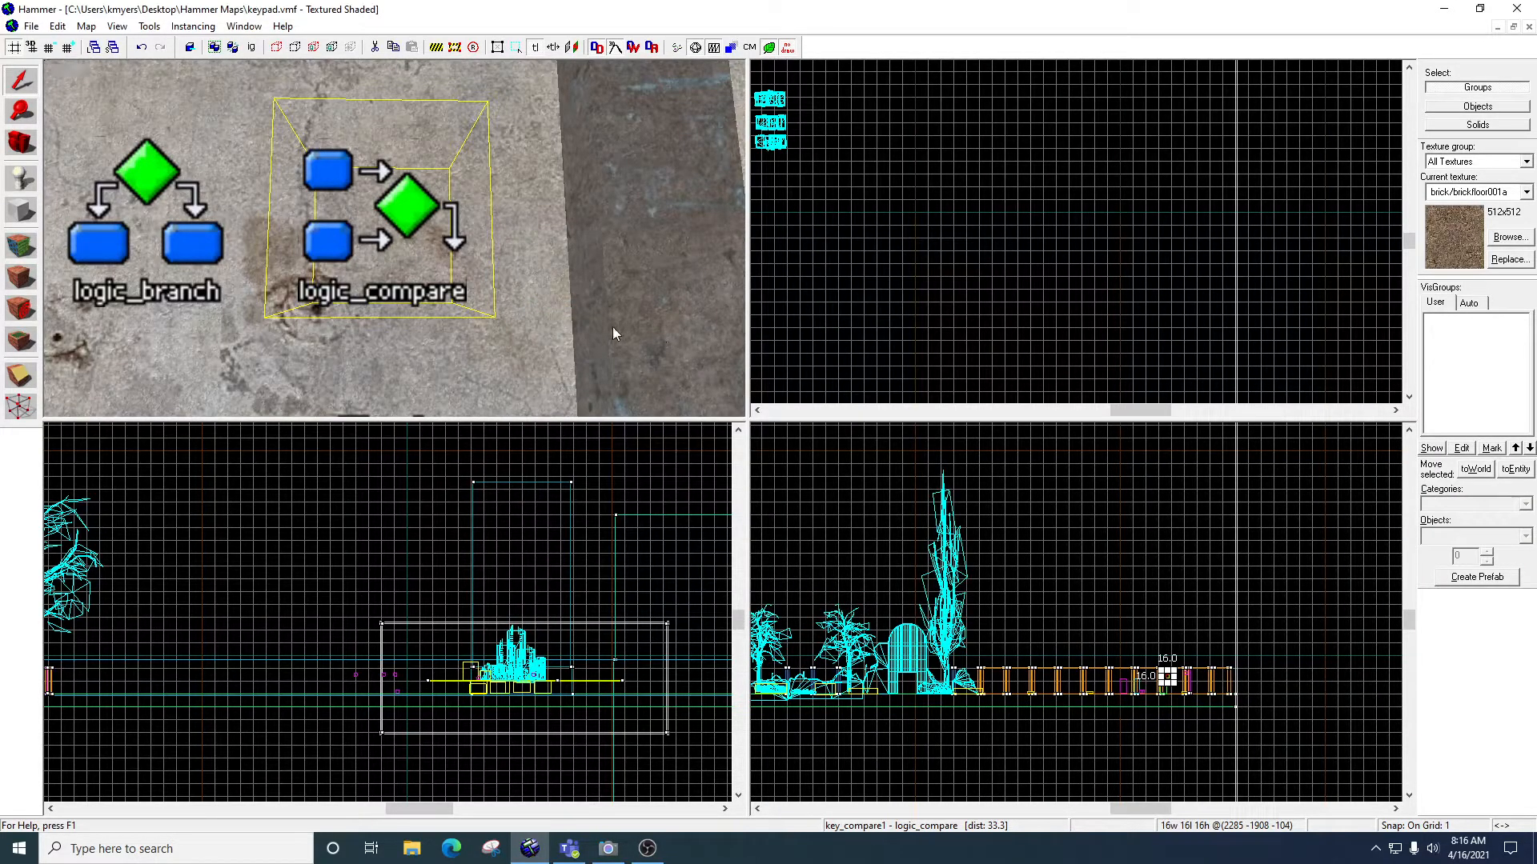
# Open the properties of the keypad's first button and examine its outputs
pyautogui.press('z')
pyautogui.press('w')
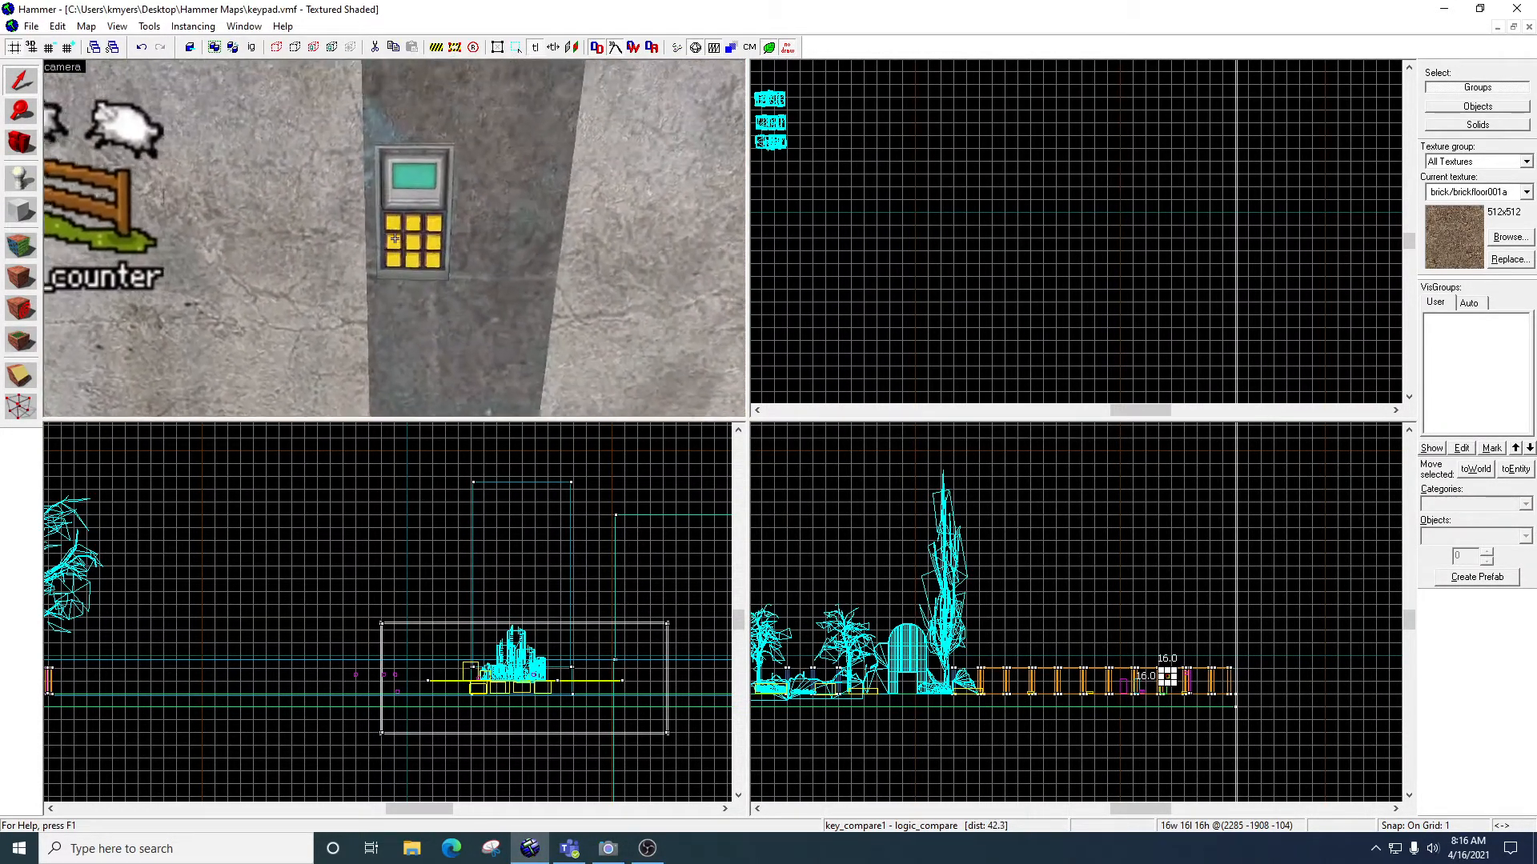
pyautogui.press('z')
pyautogui.doubleClick(394, 244)
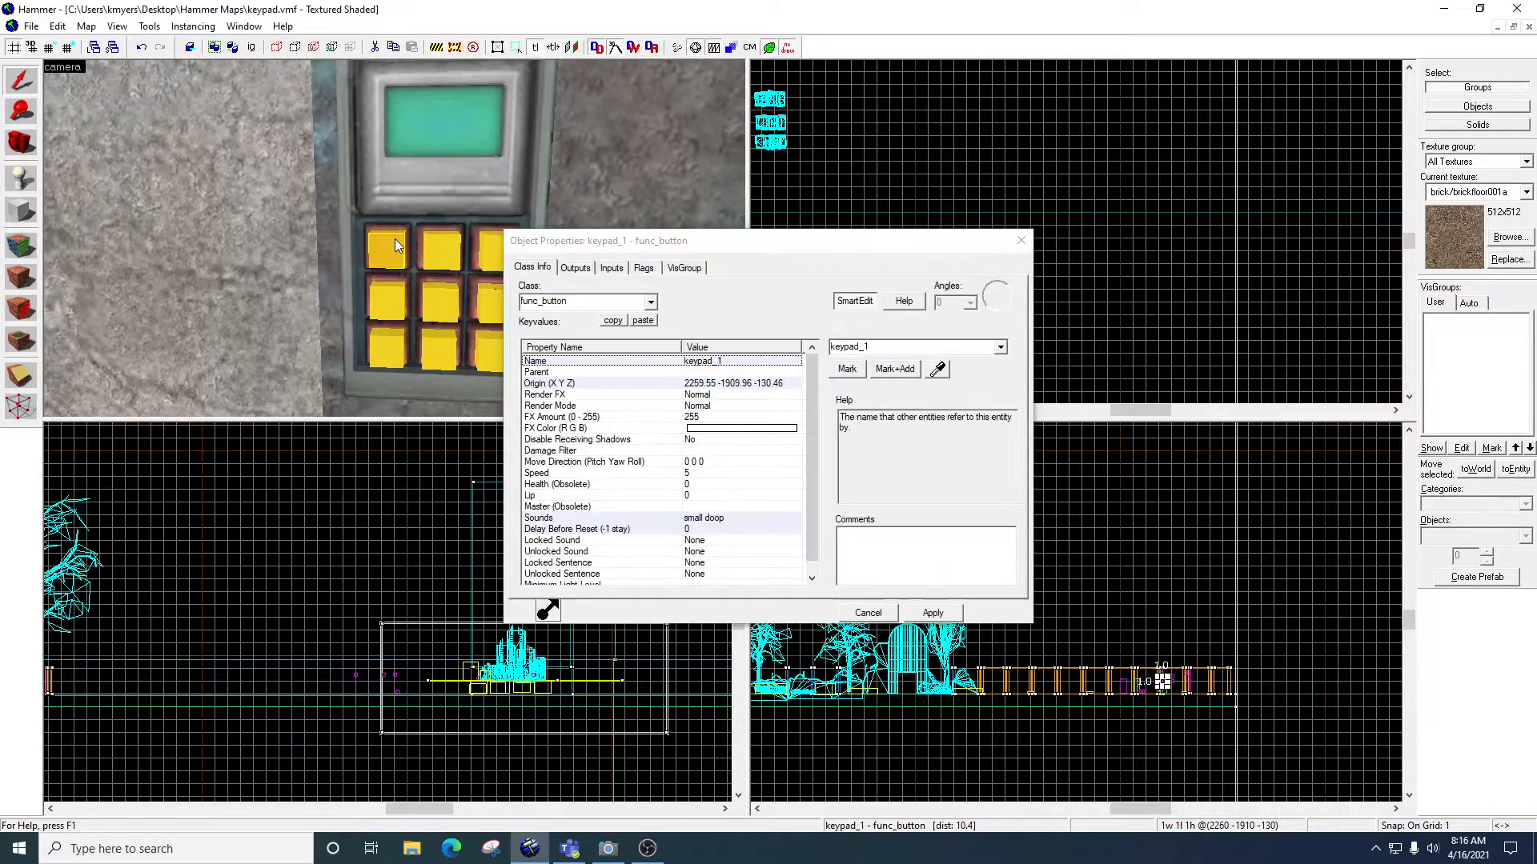
pyautogui.click(575, 267)
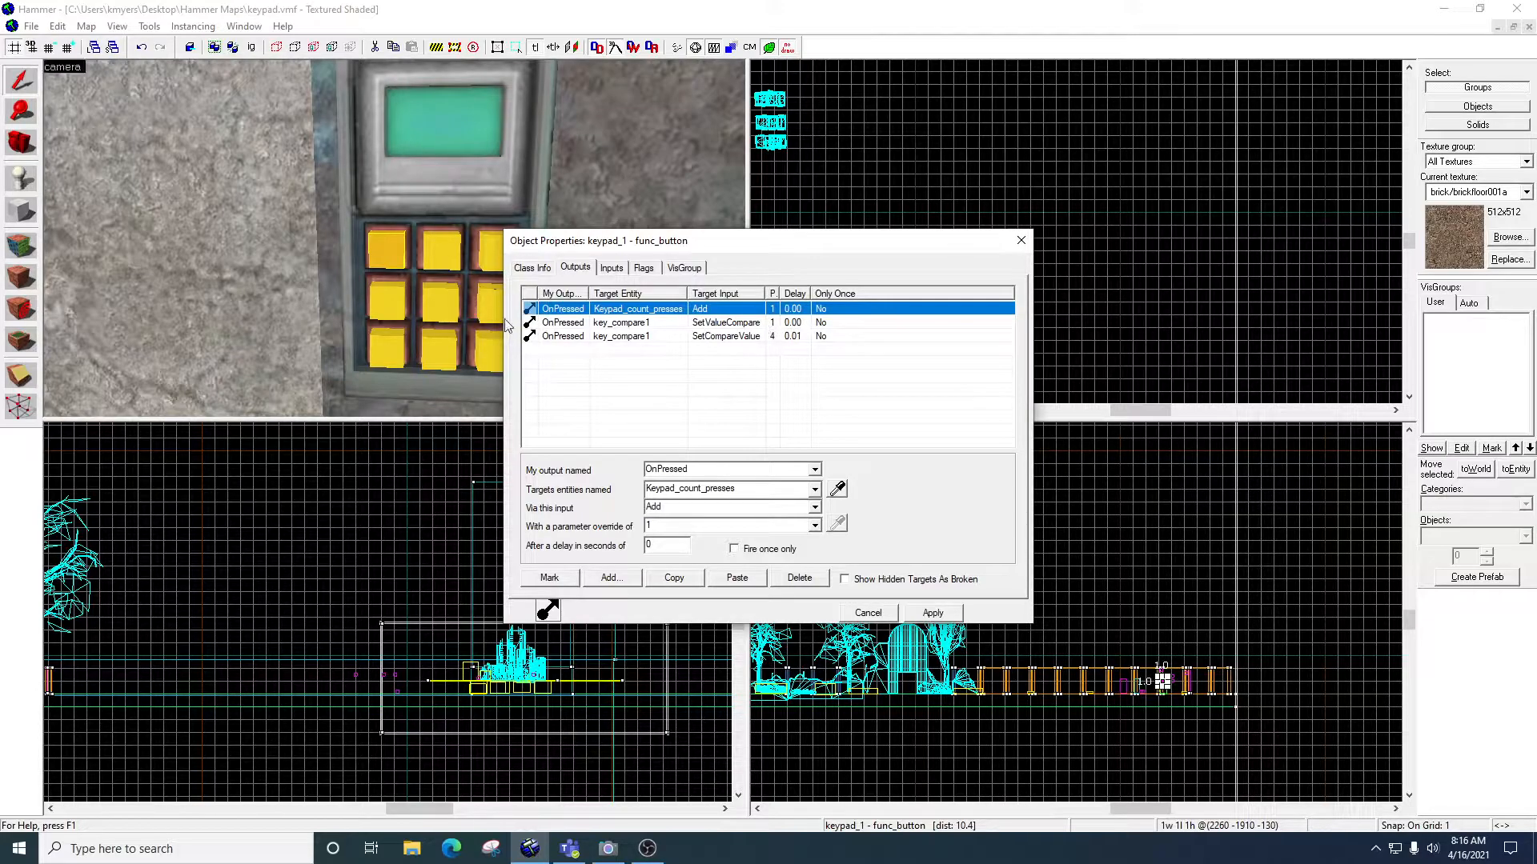
# Move the properties window clear of the 3D view and examine the outputs of the Keypad_count_presses math_counter
pyautogui.press('z')
pyautogui.press('s')
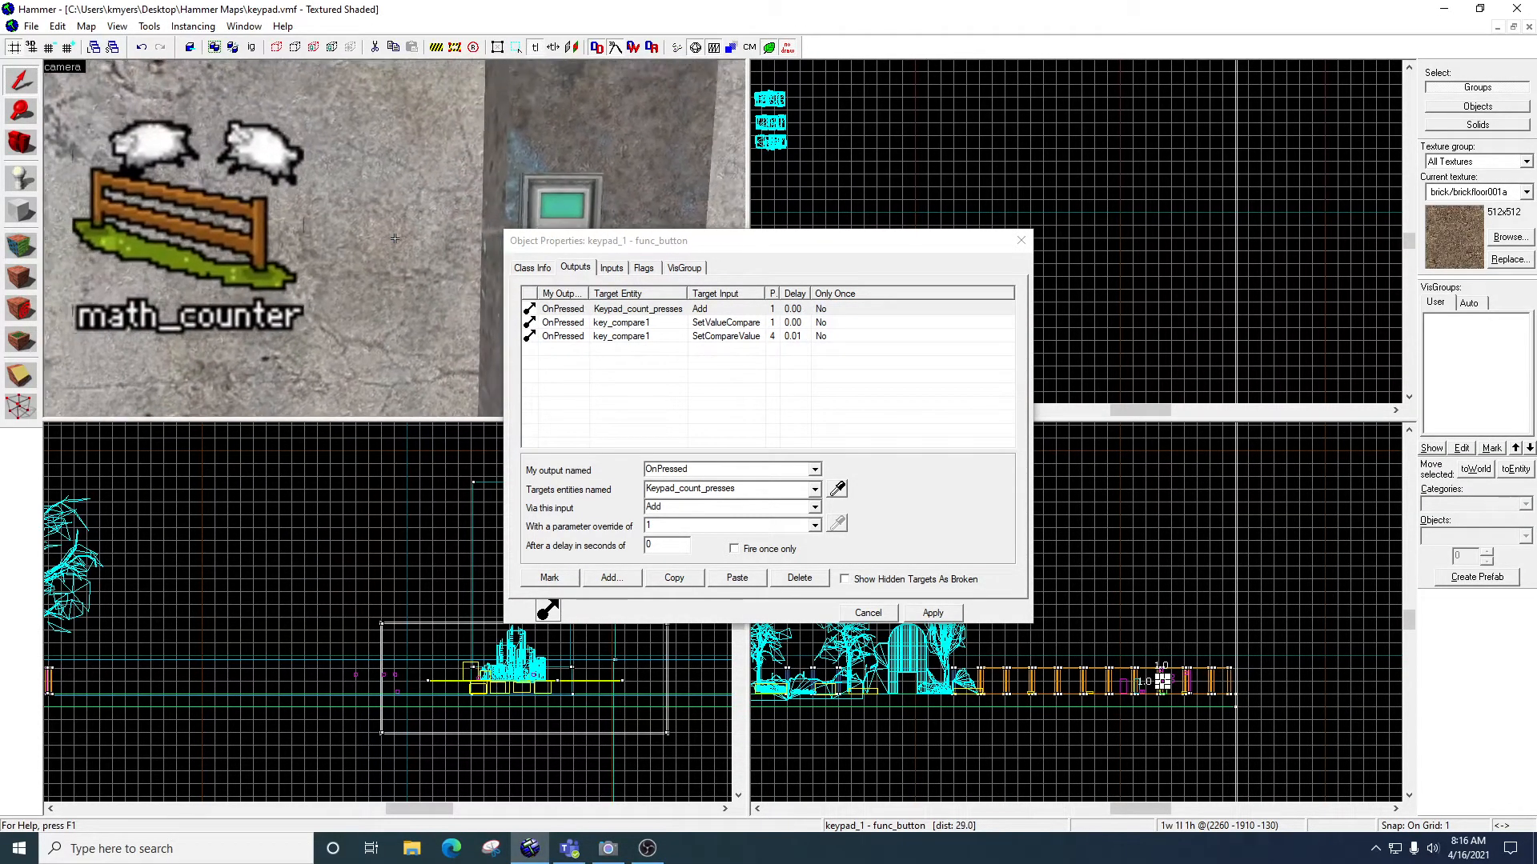
pyautogui.press('z')
pyautogui.moveTo(833, 244); pyautogui.dragTo(1052, 245)
pyautogui.click(224, 215)
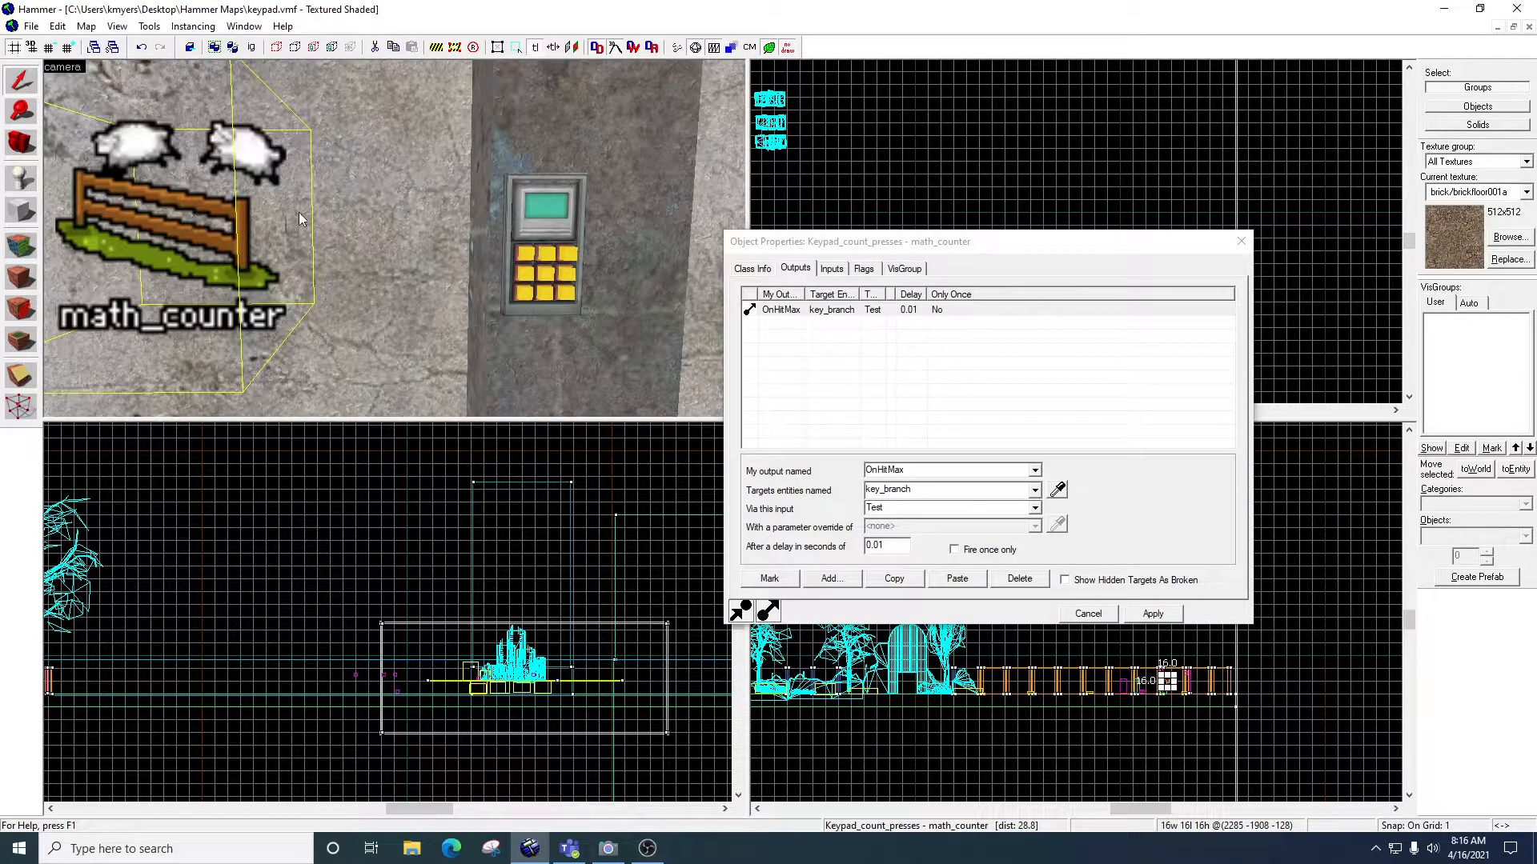
# Compare the initial and compare values of key_compare1 with the OnPressed outputs of the first keypad button
pyautogui.press('z')
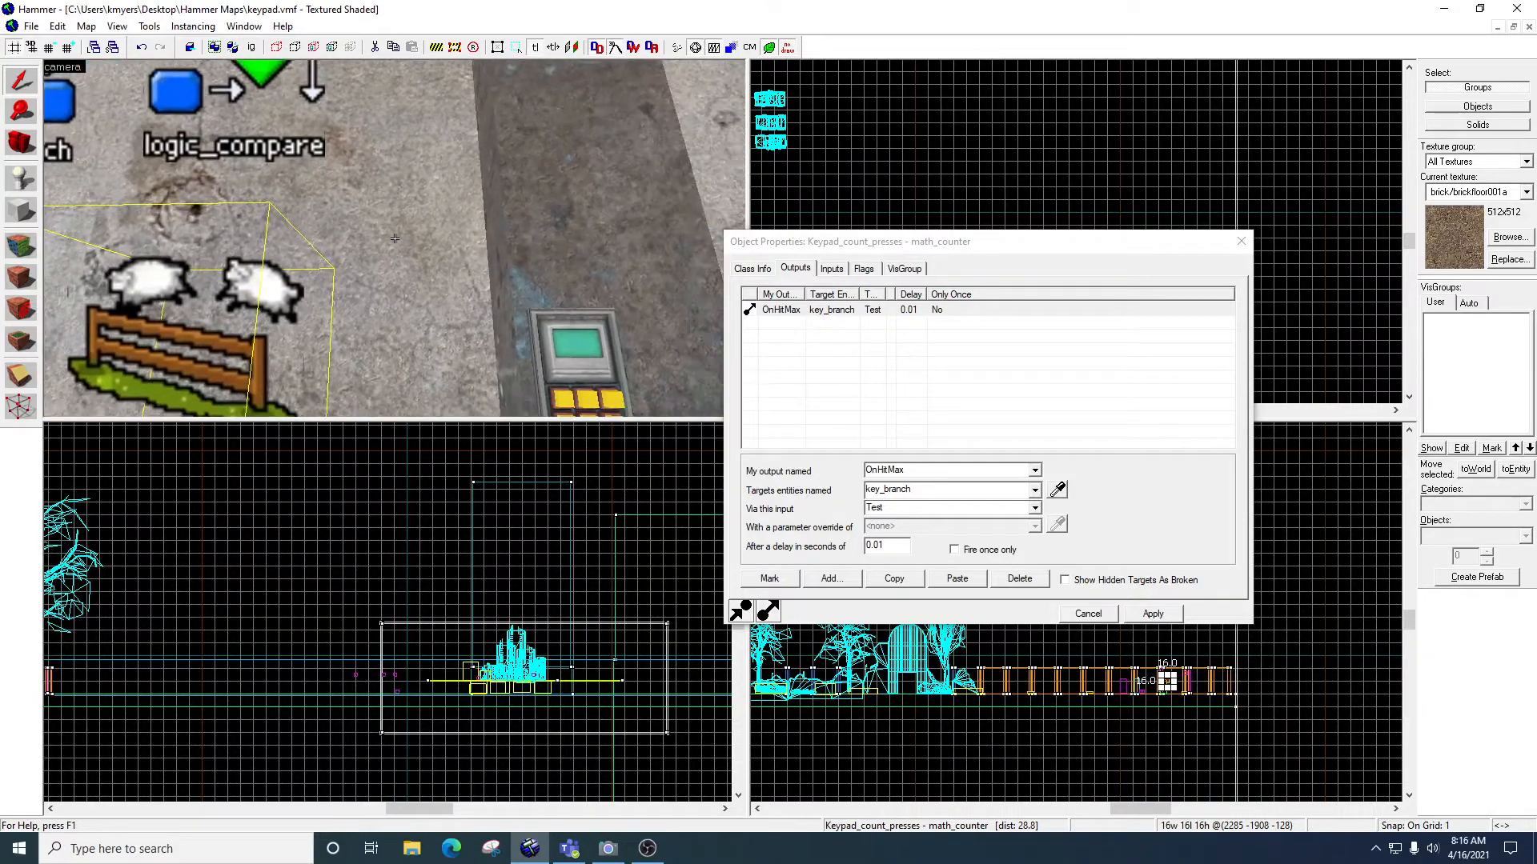
pyautogui.click(277, 67)
pyautogui.click(762, 270)
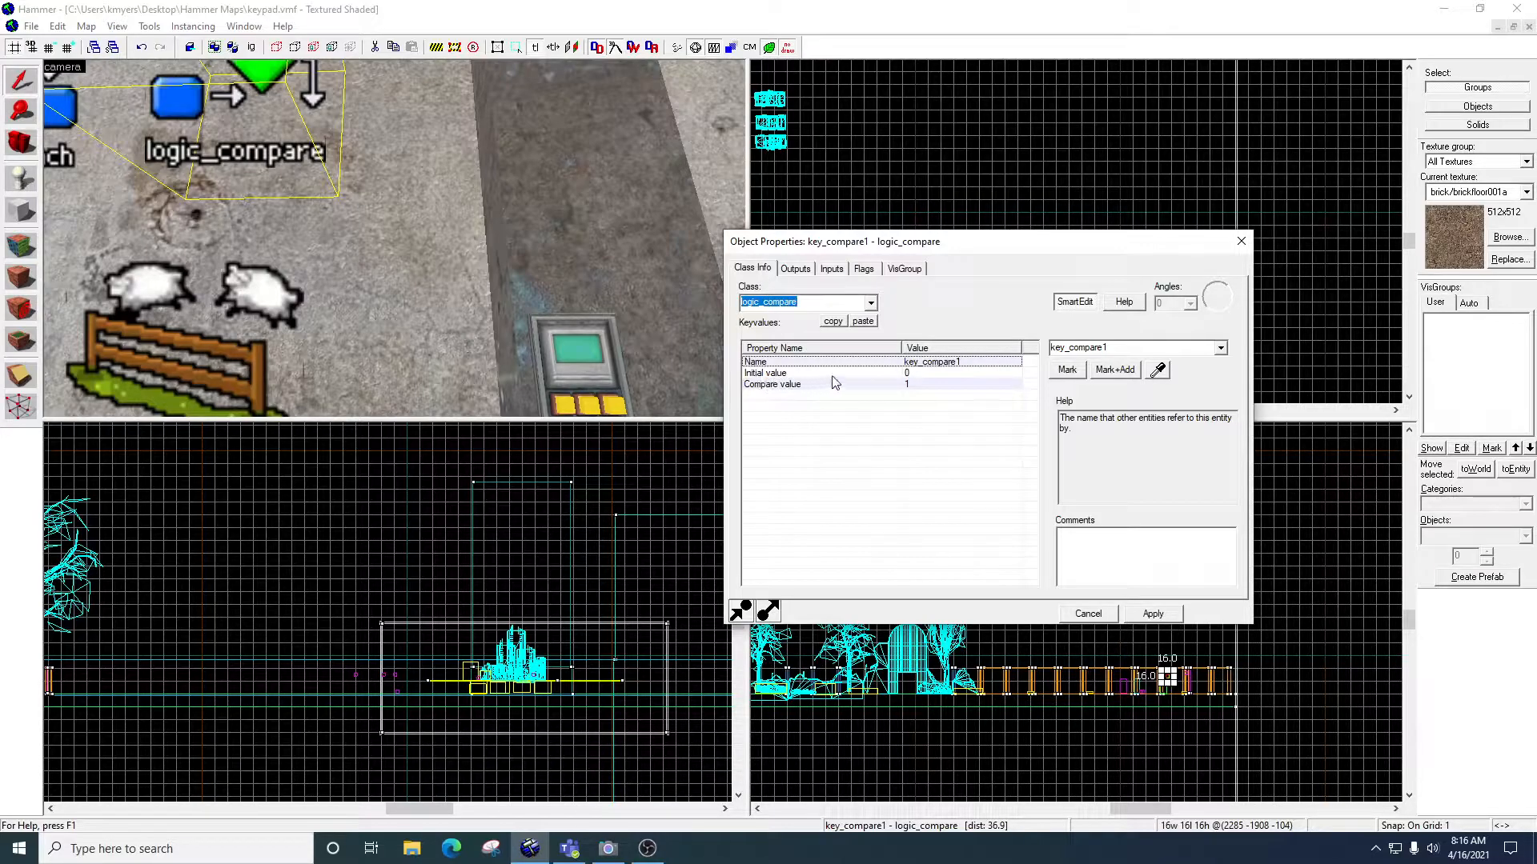
pyautogui.click(566, 409)
pyautogui.click(799, 270)
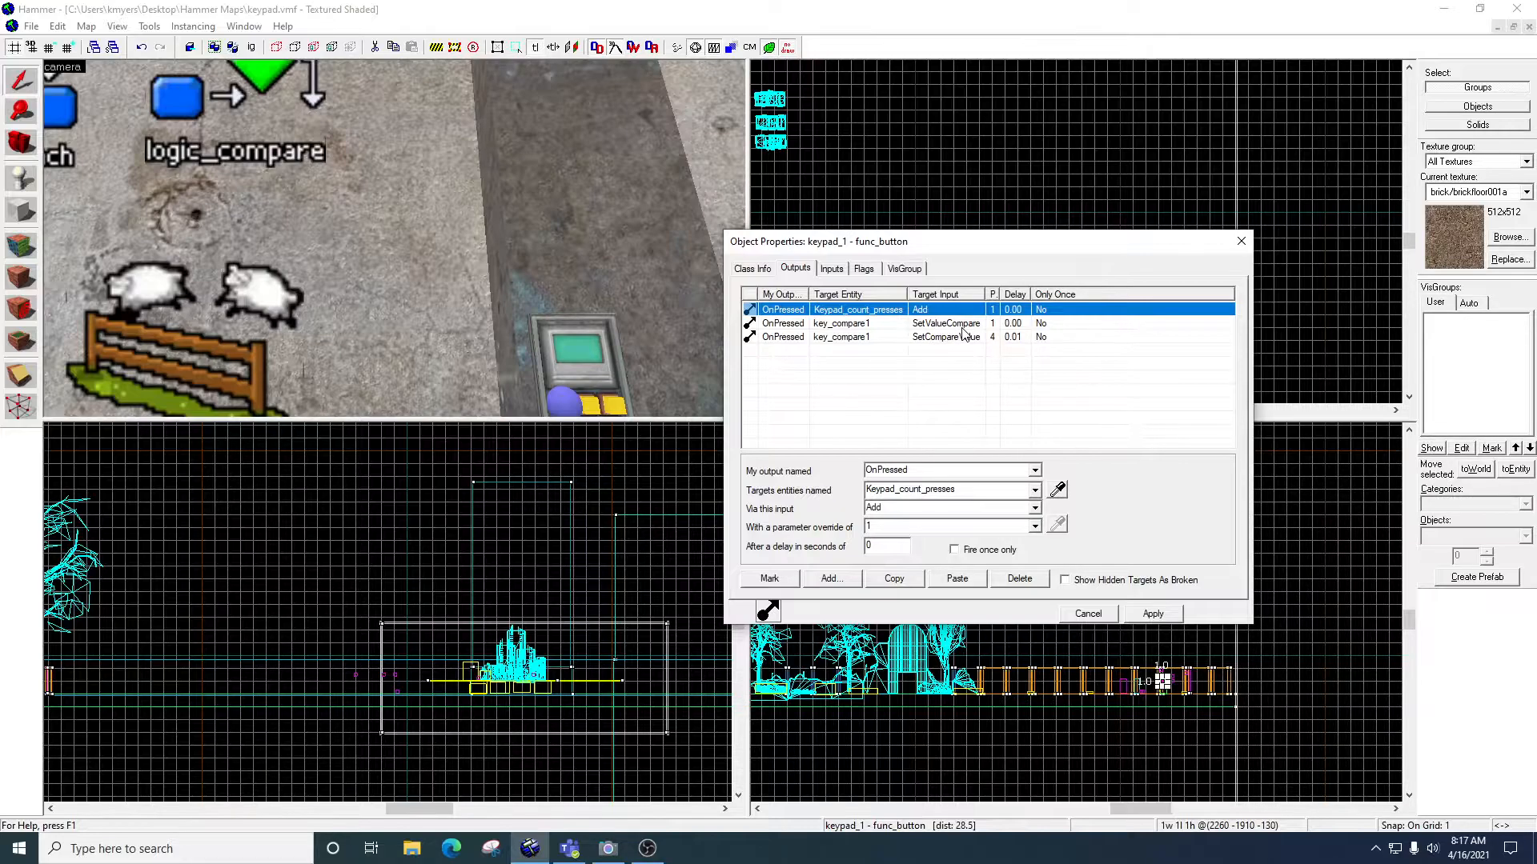
pyautogui.click(261, 86)
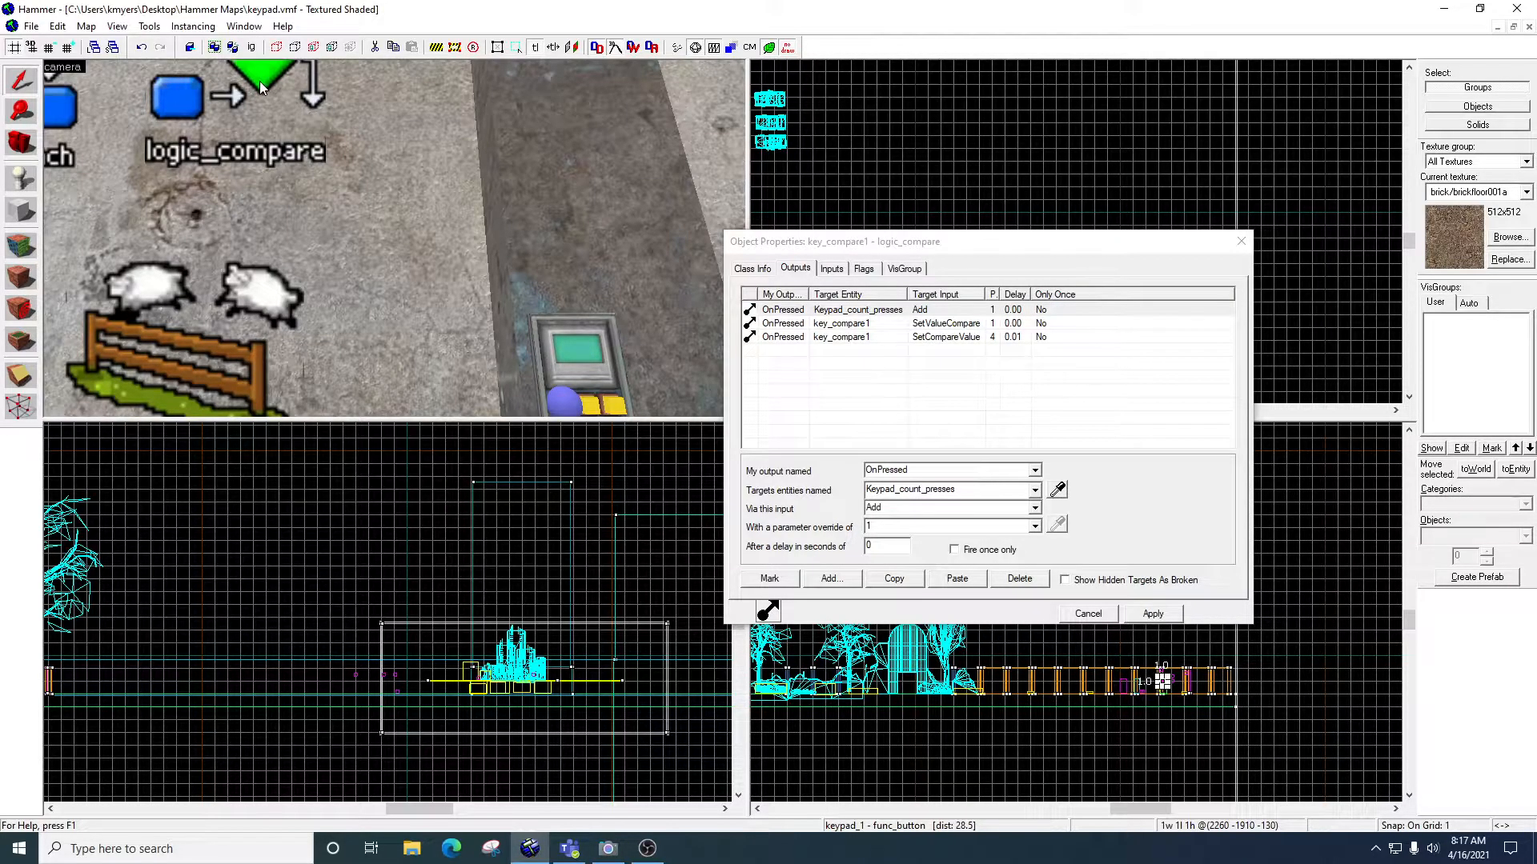
pyautogui.click(762, 268)
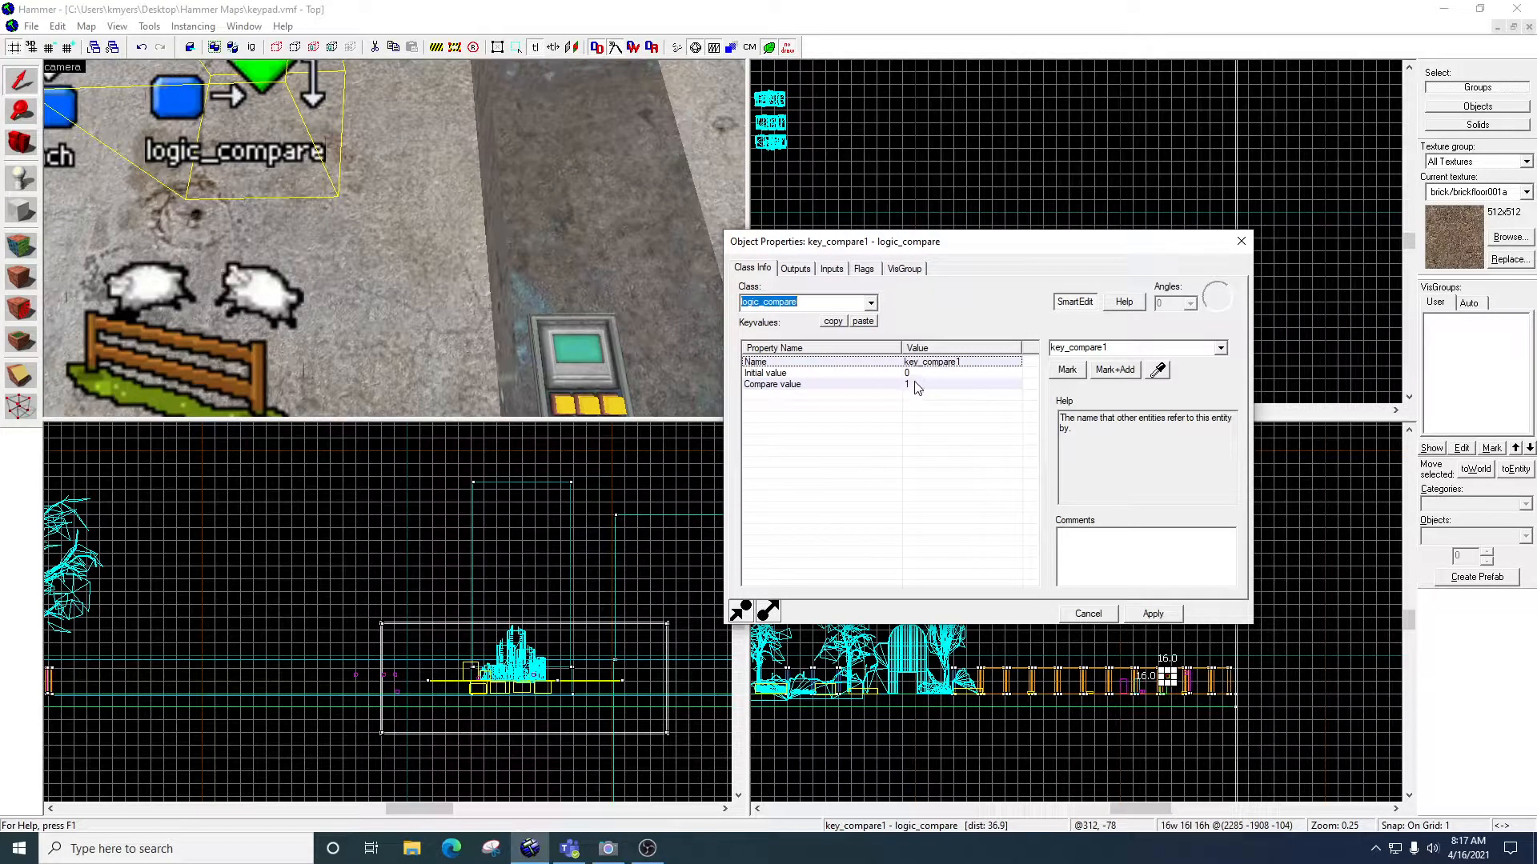
# Return to the outputs of button keypad_1 and select its SetCompareValue output to examine the parameter and delay
pyautogui.click(290, 153)
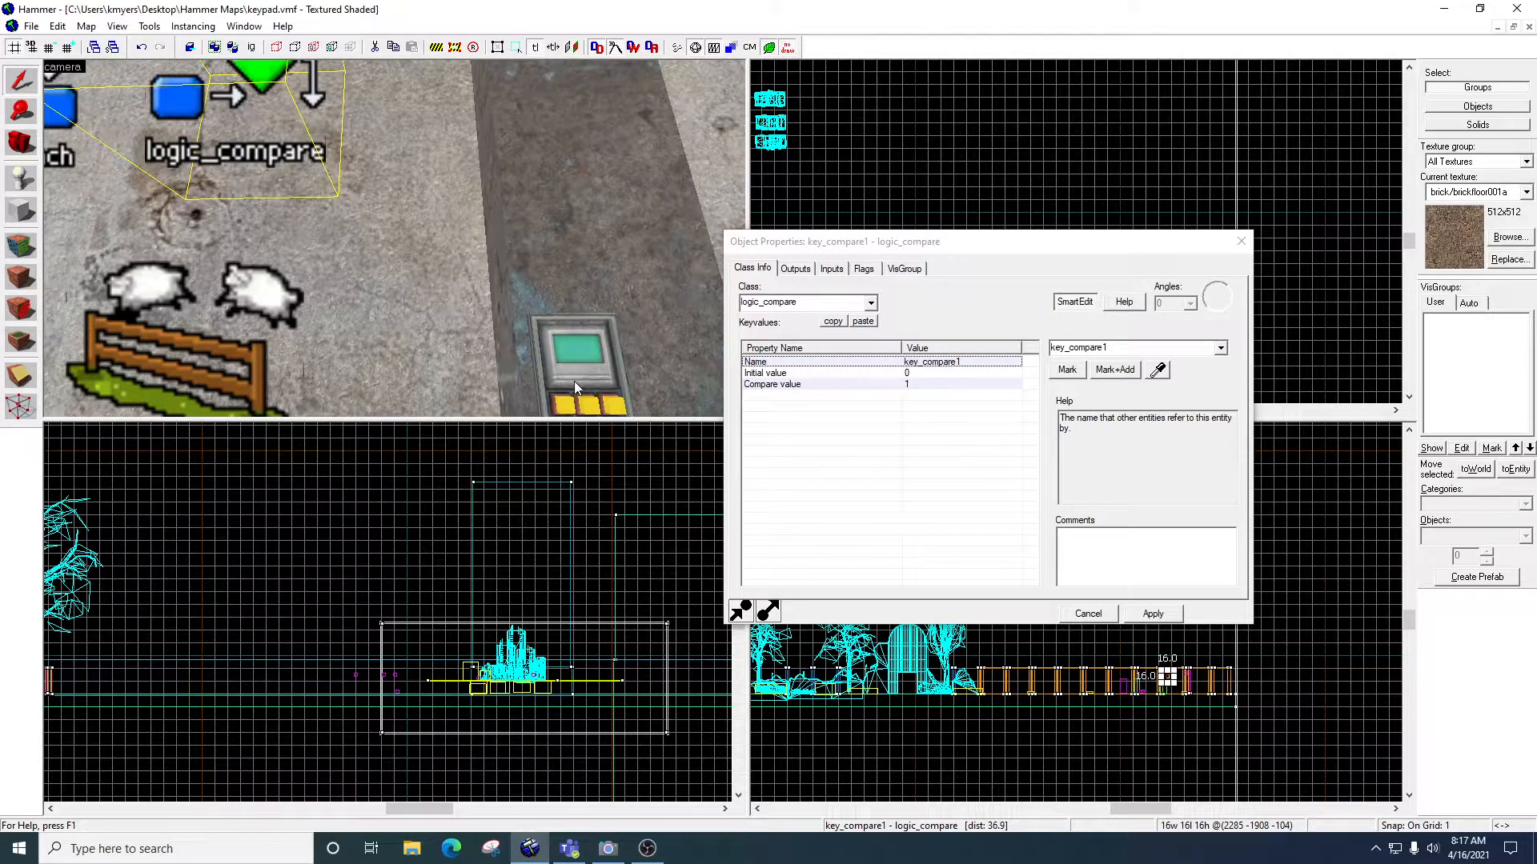
pyautogui.click(565, 409)
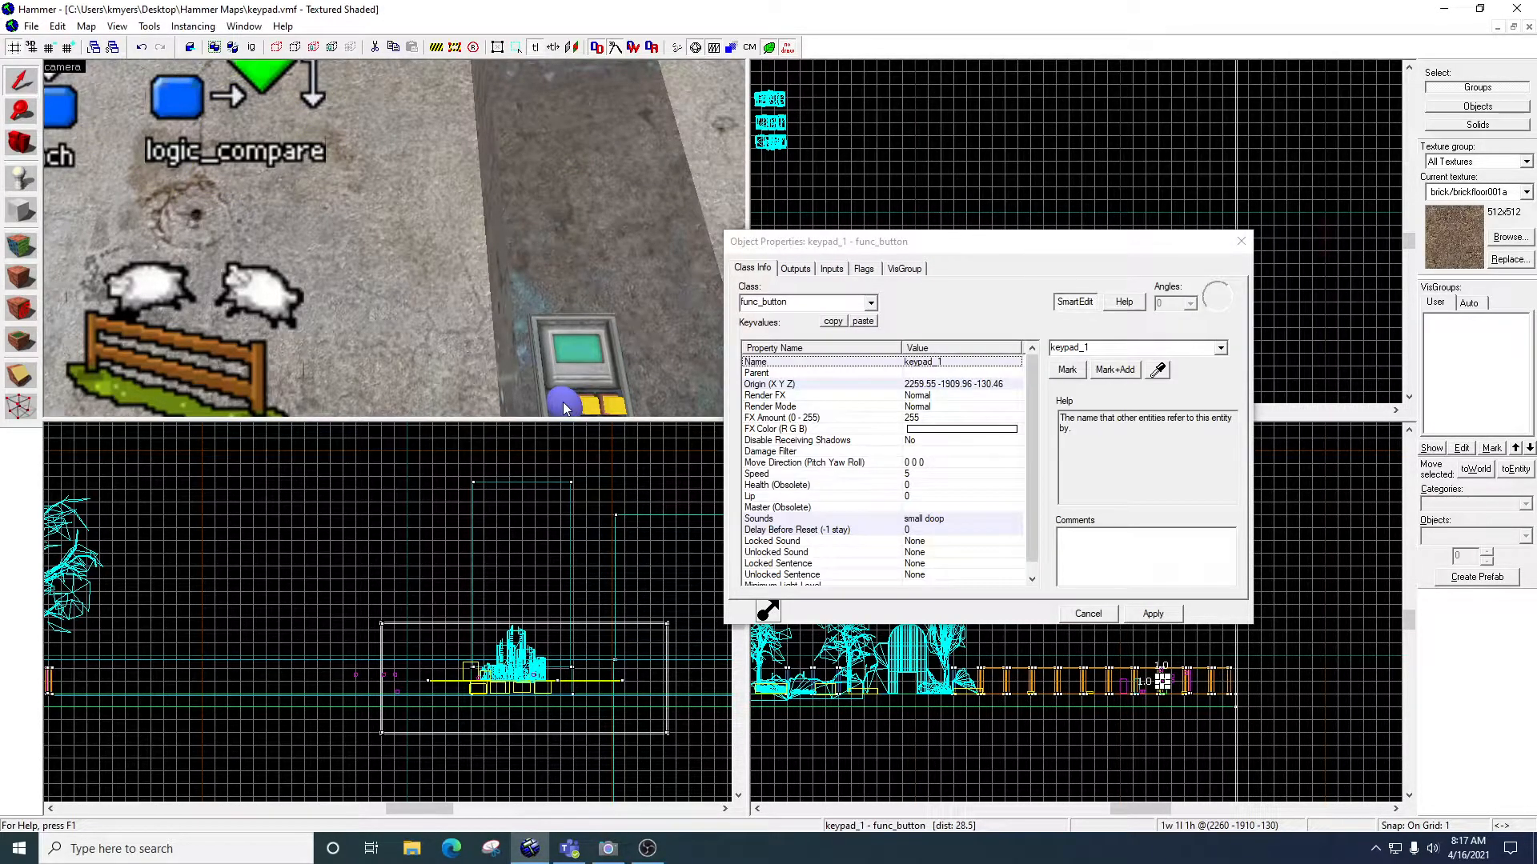
pyautogui.click(796, 269)
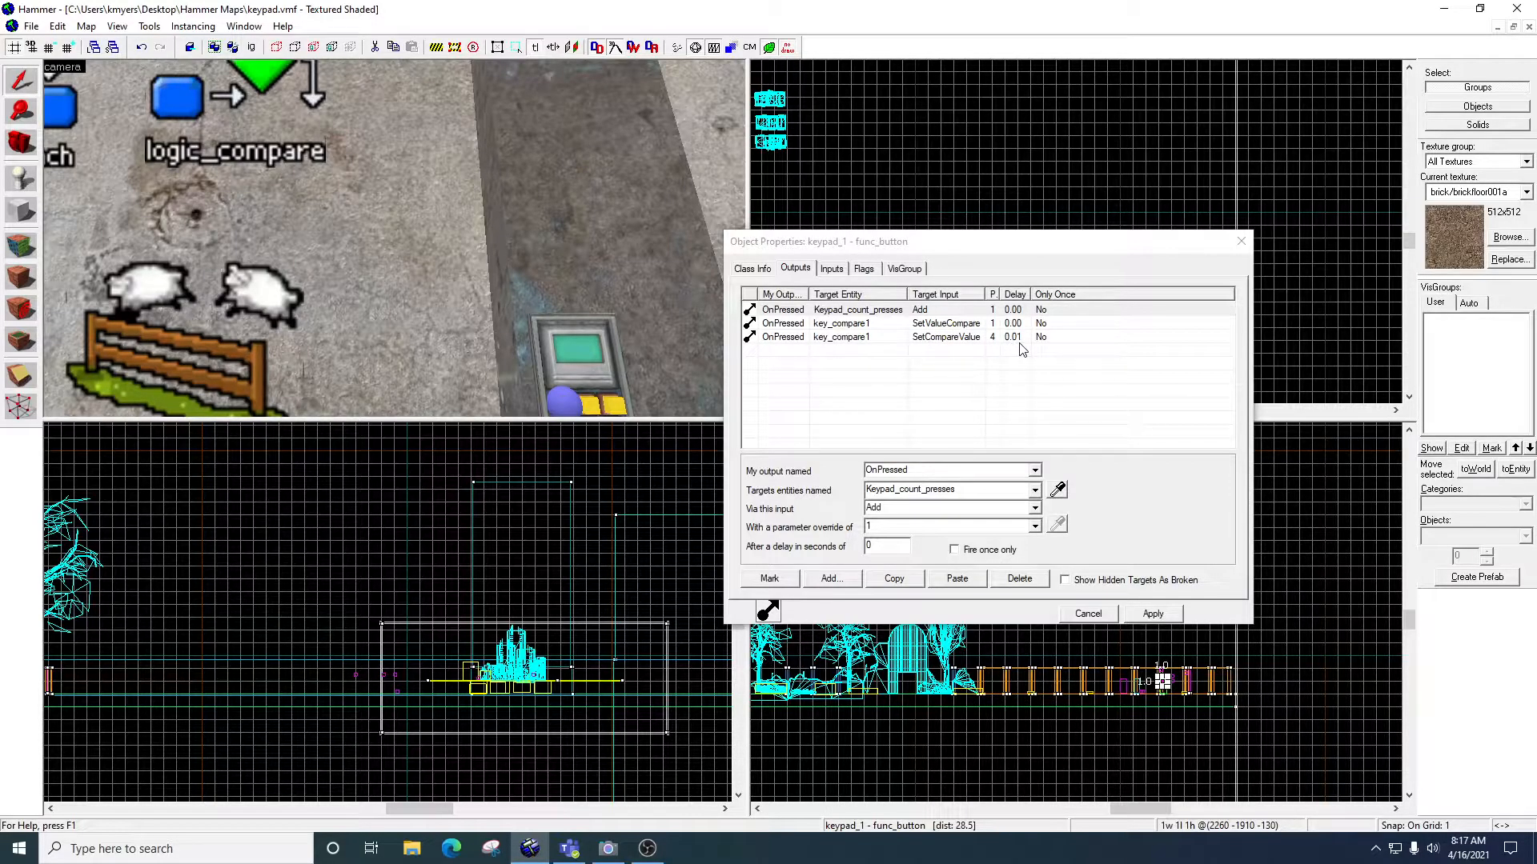
pyautogui.click(782, 343)
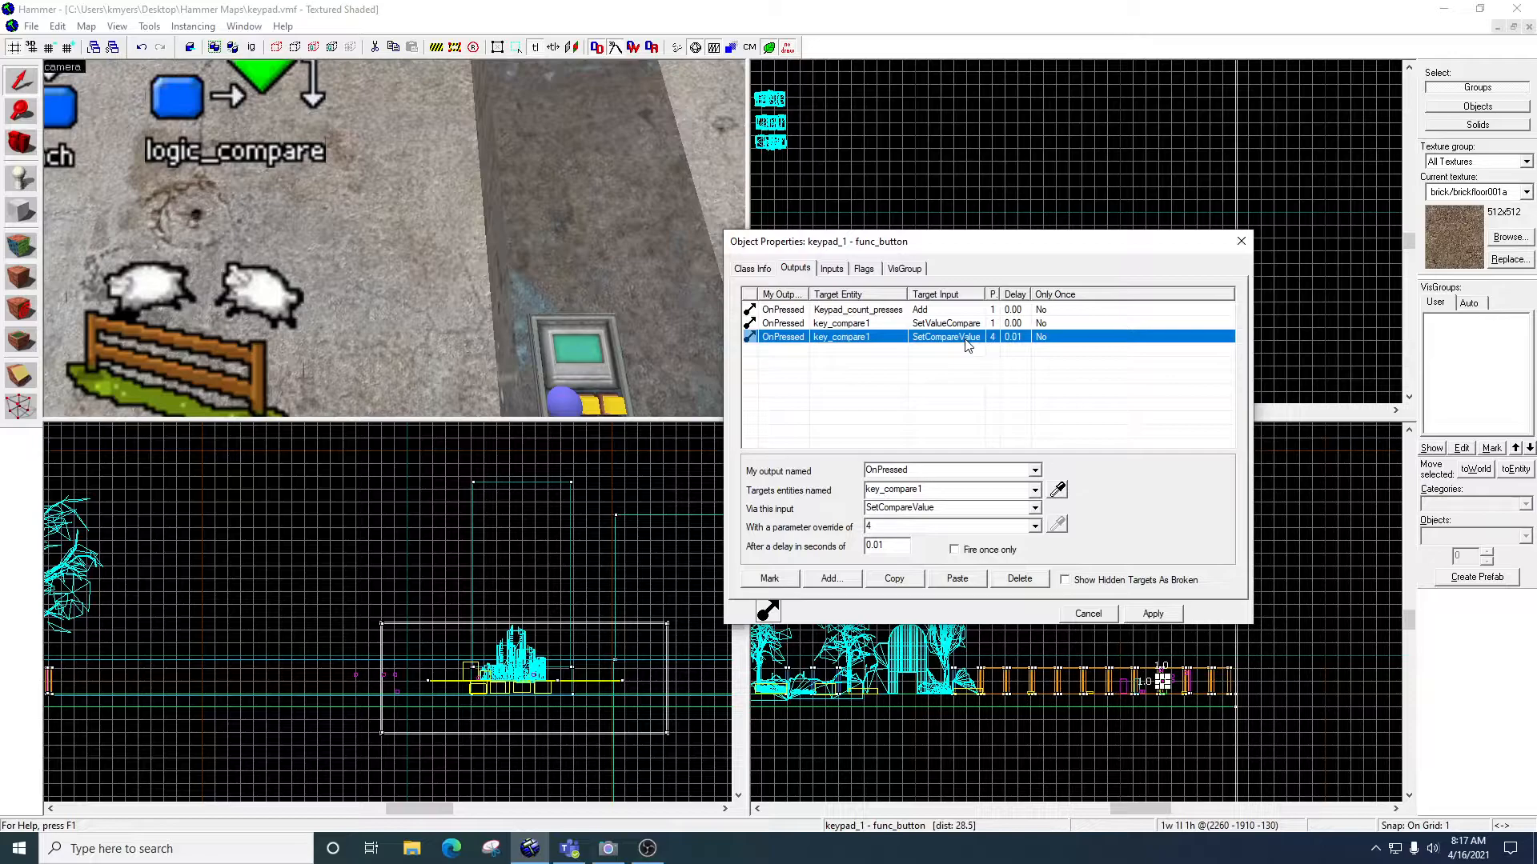
# Switch to the key_compare1 logic_compare and review its compare value in the class settings
pyautogui.click(562, 183)
pyautogui.click(256, 84)
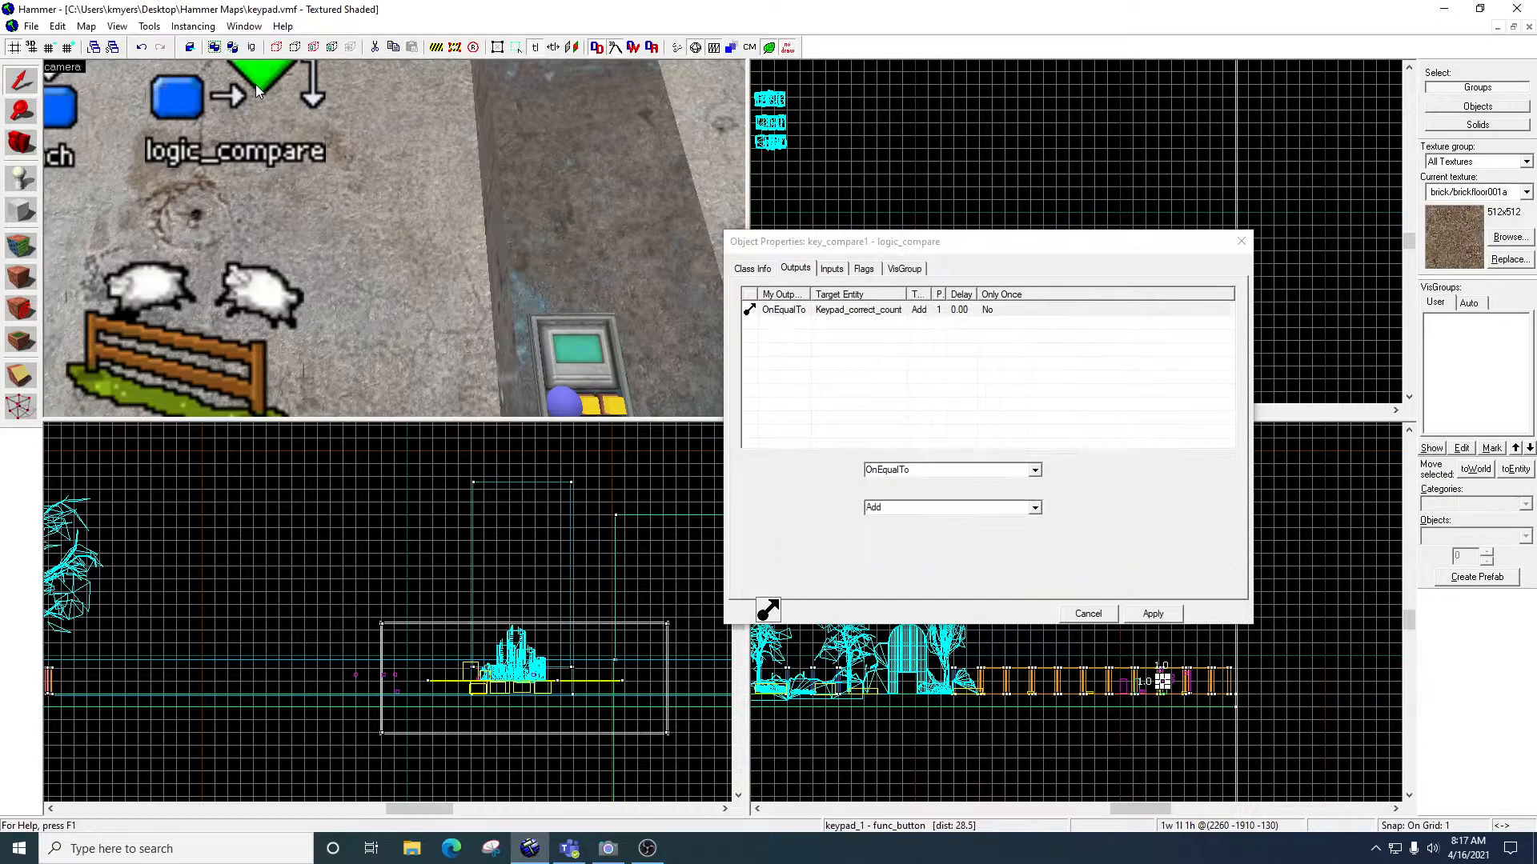
pyautogui.click(754, 268)
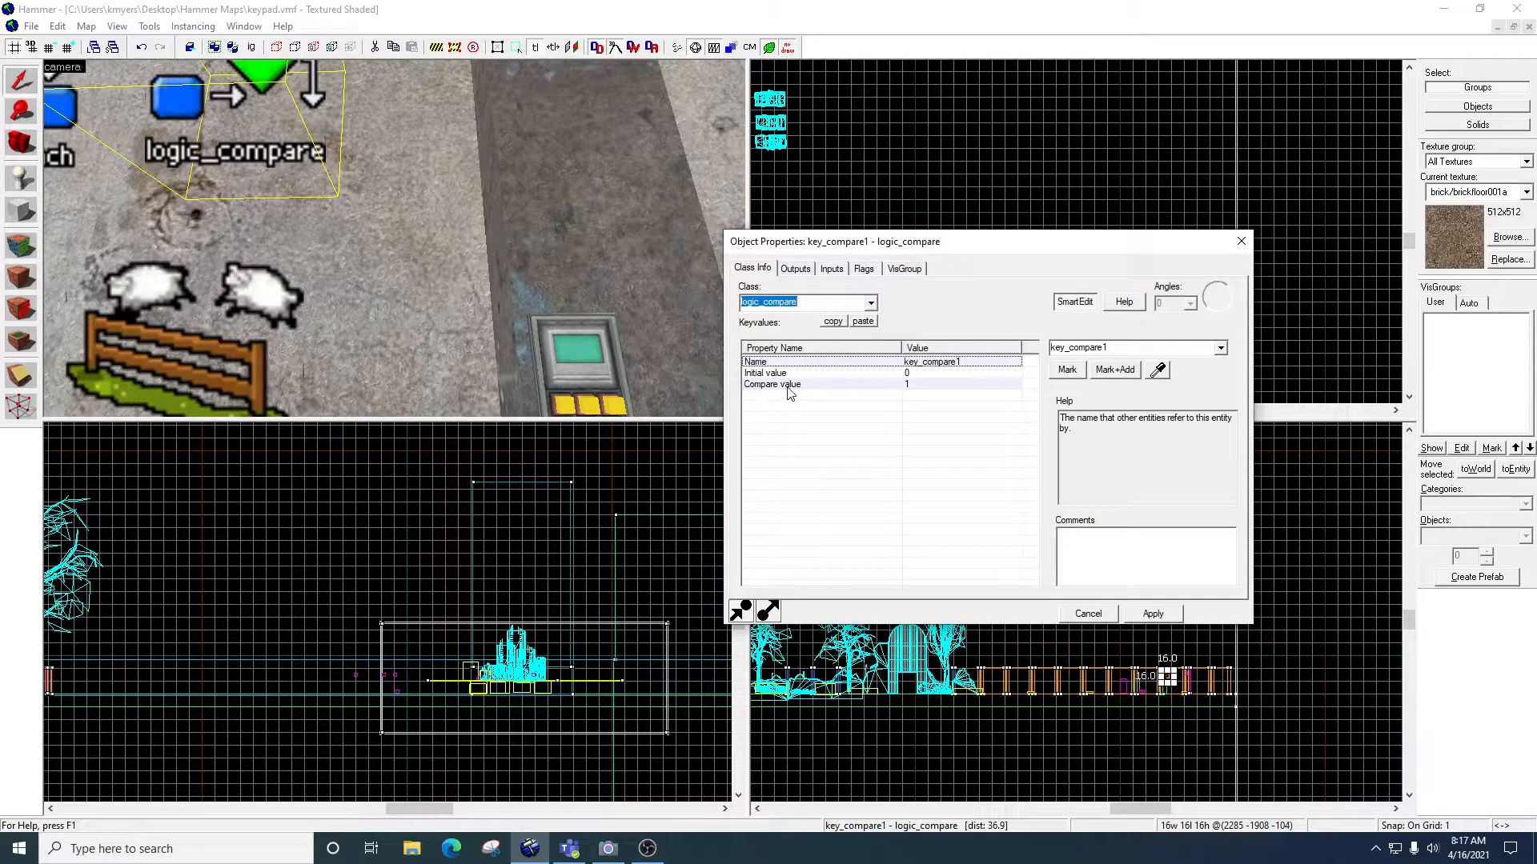
# Examine the OnPressed outputs of the keypad_1 button again and close its properties
pyautogui.click(570, 382)
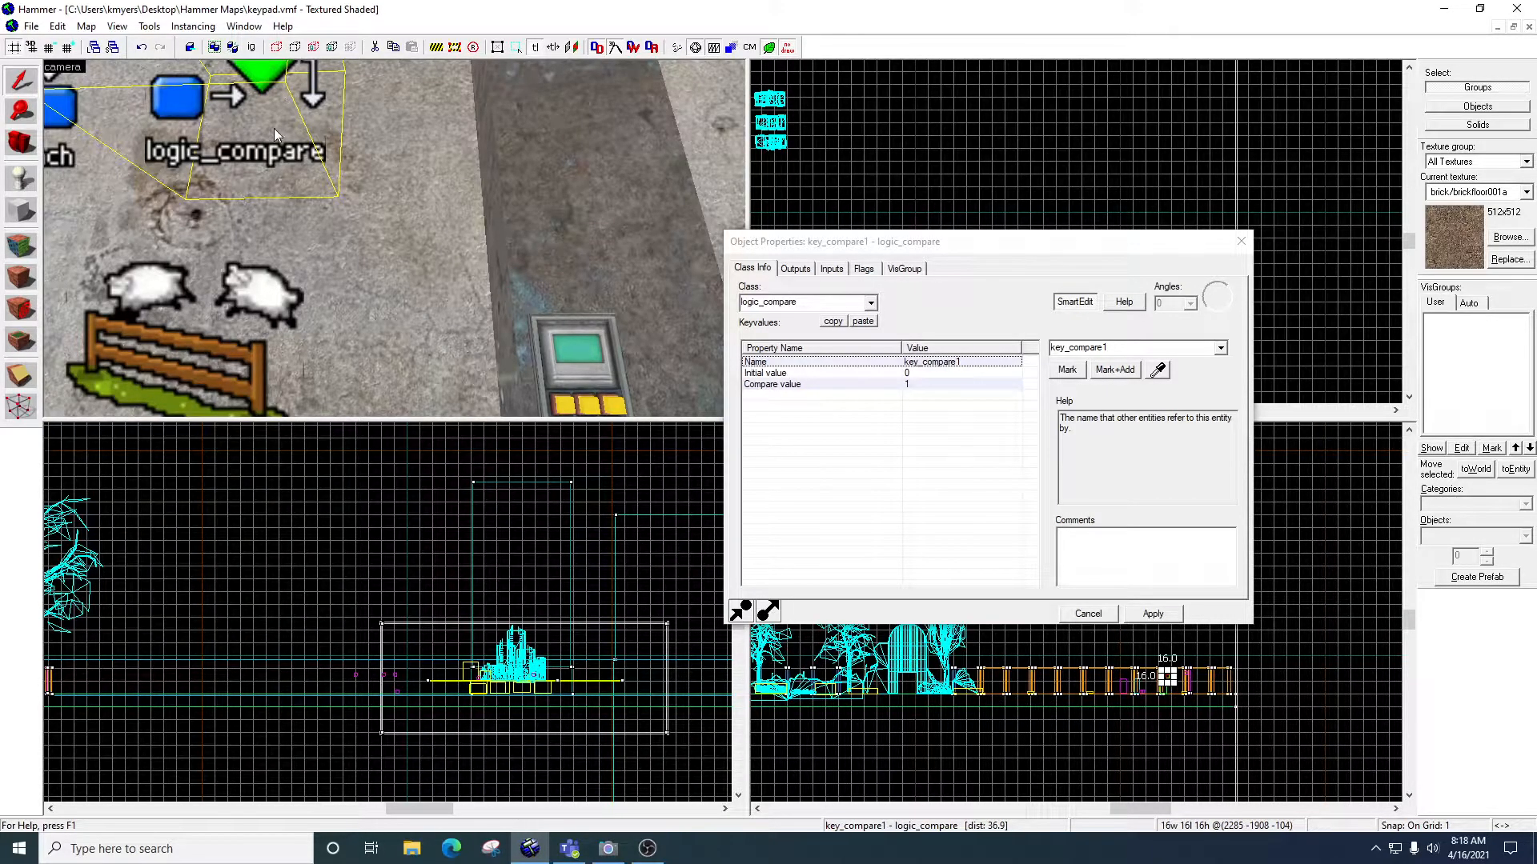
pyautogui.click(564, 412)
pyautogui.click(796, 269)
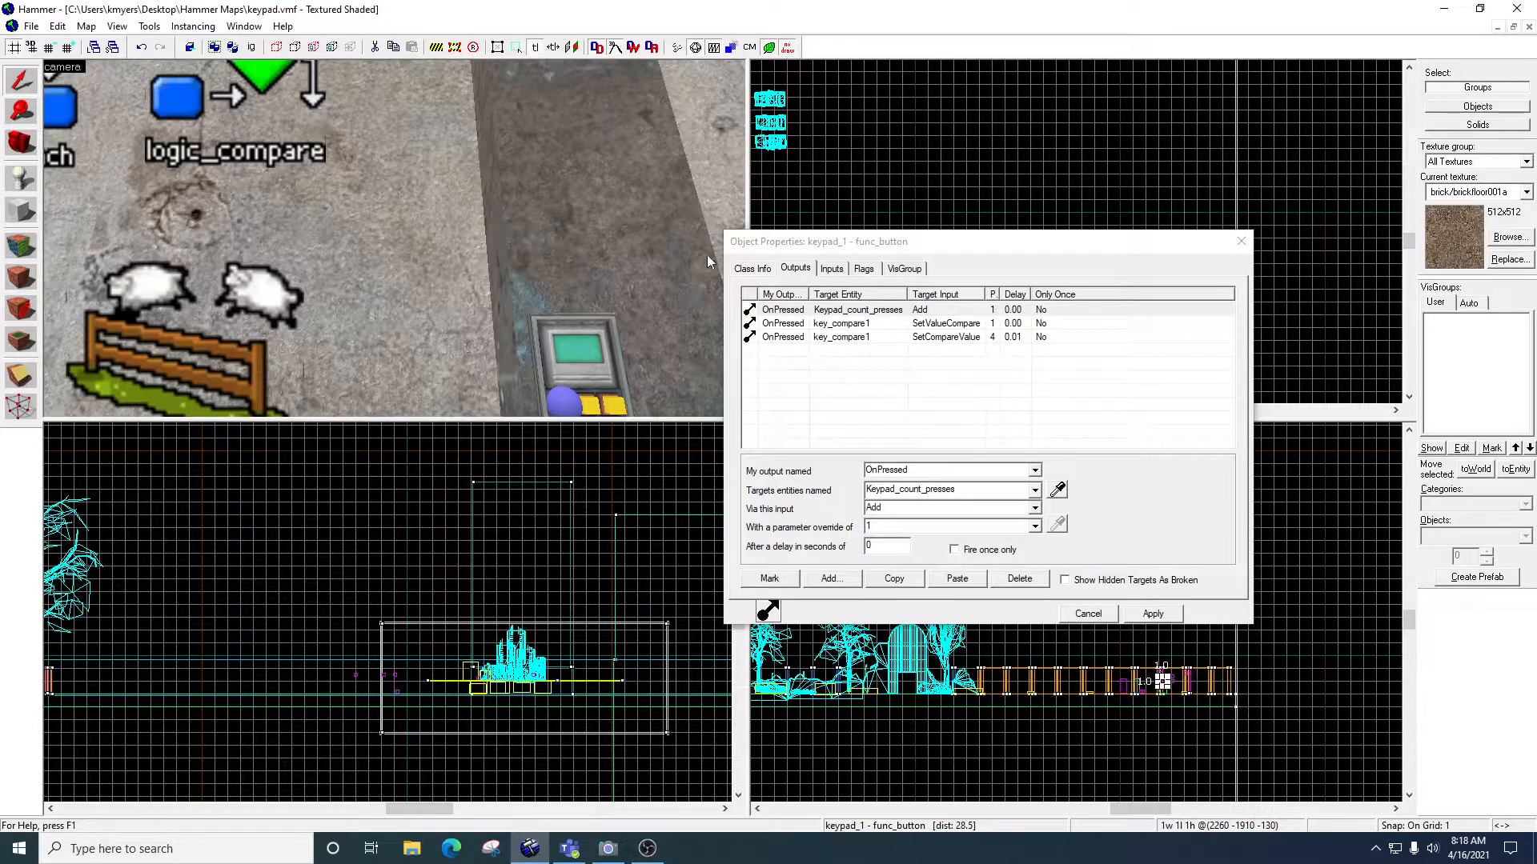
pyautogui.click(1241, 241)
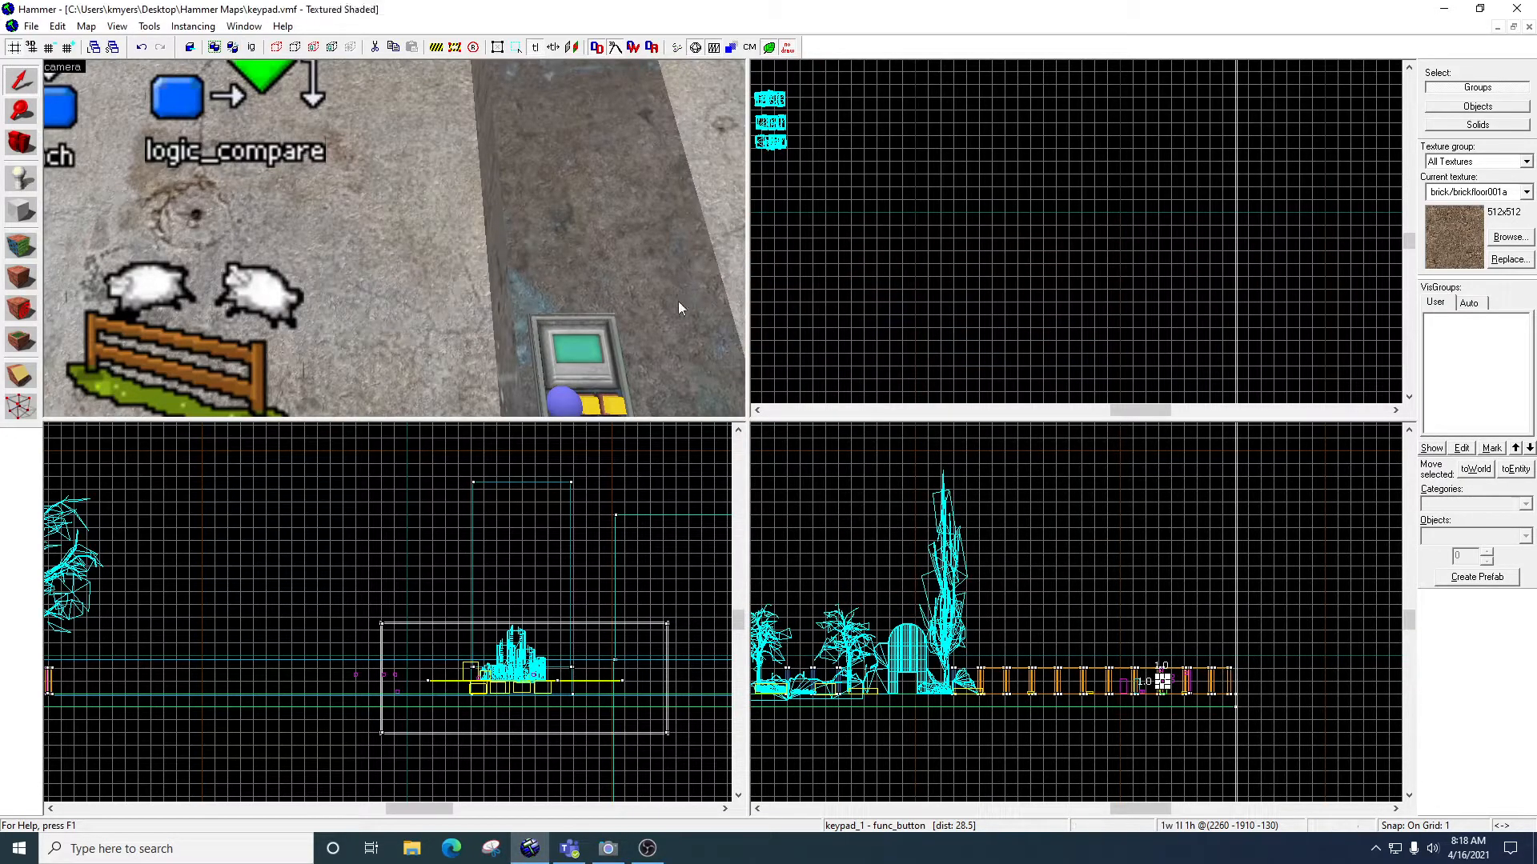
# Bring the keypad into close view and examine the outputs of the keypad_4 button
pyautogui.press('z')
pyautogui.press('w')
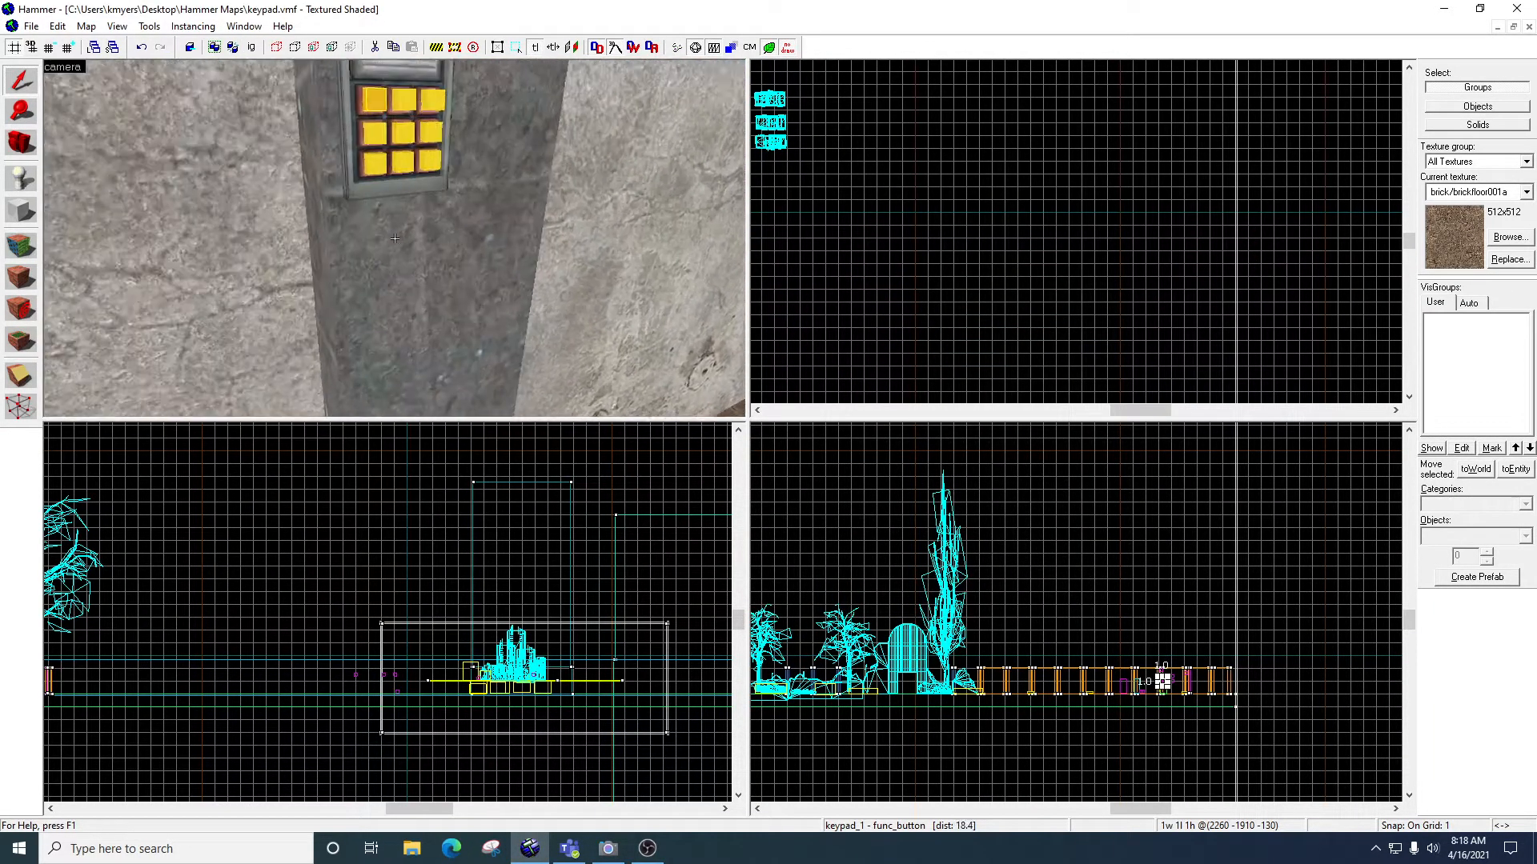
pyautogui.press('s')
pyautogui.press('w')
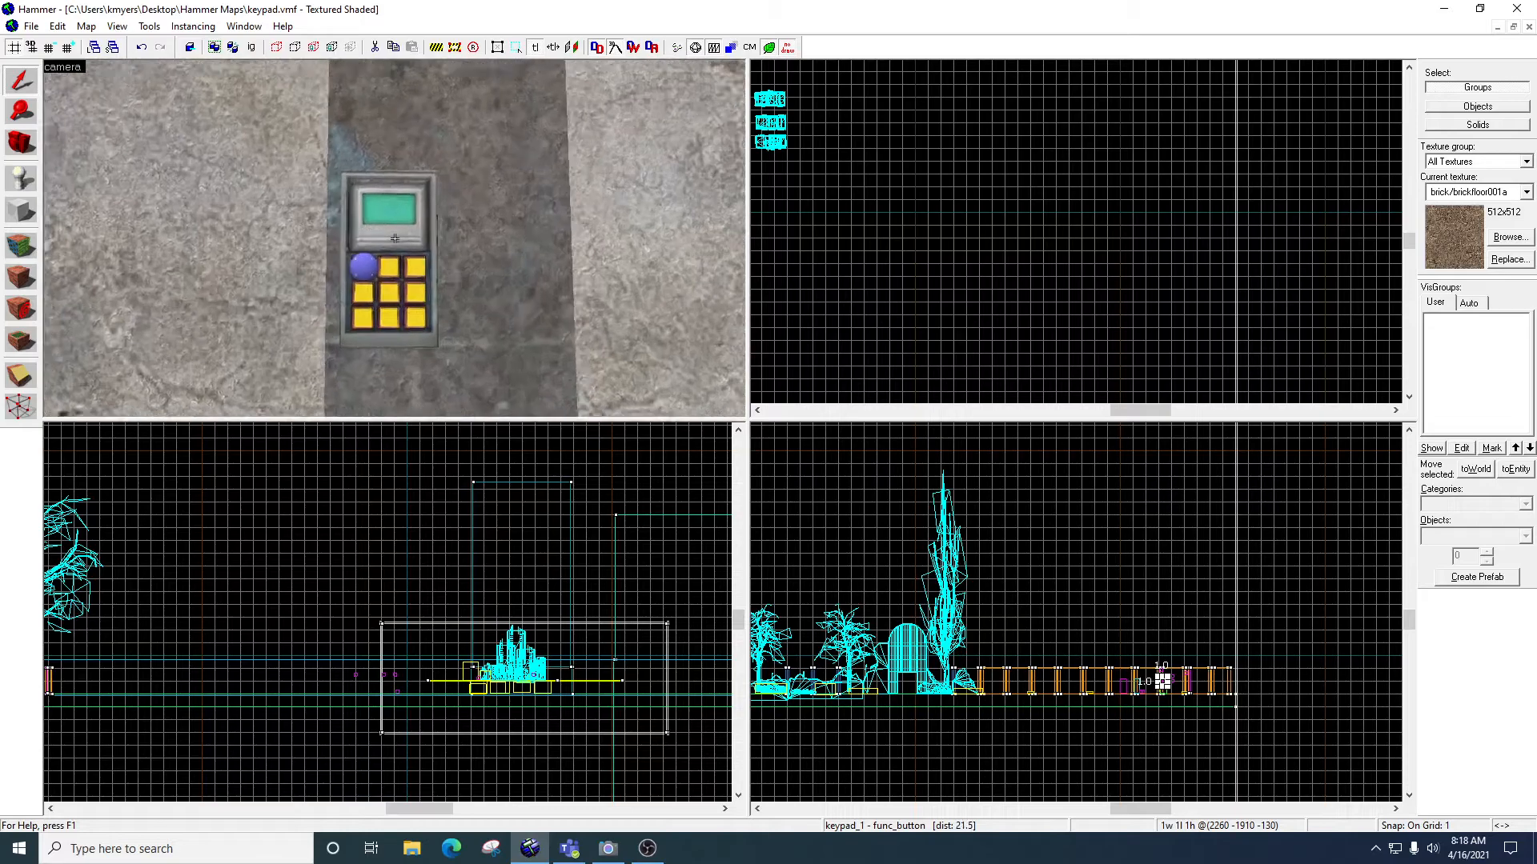
pyautogui.press('w')
pyautogui.press('z')
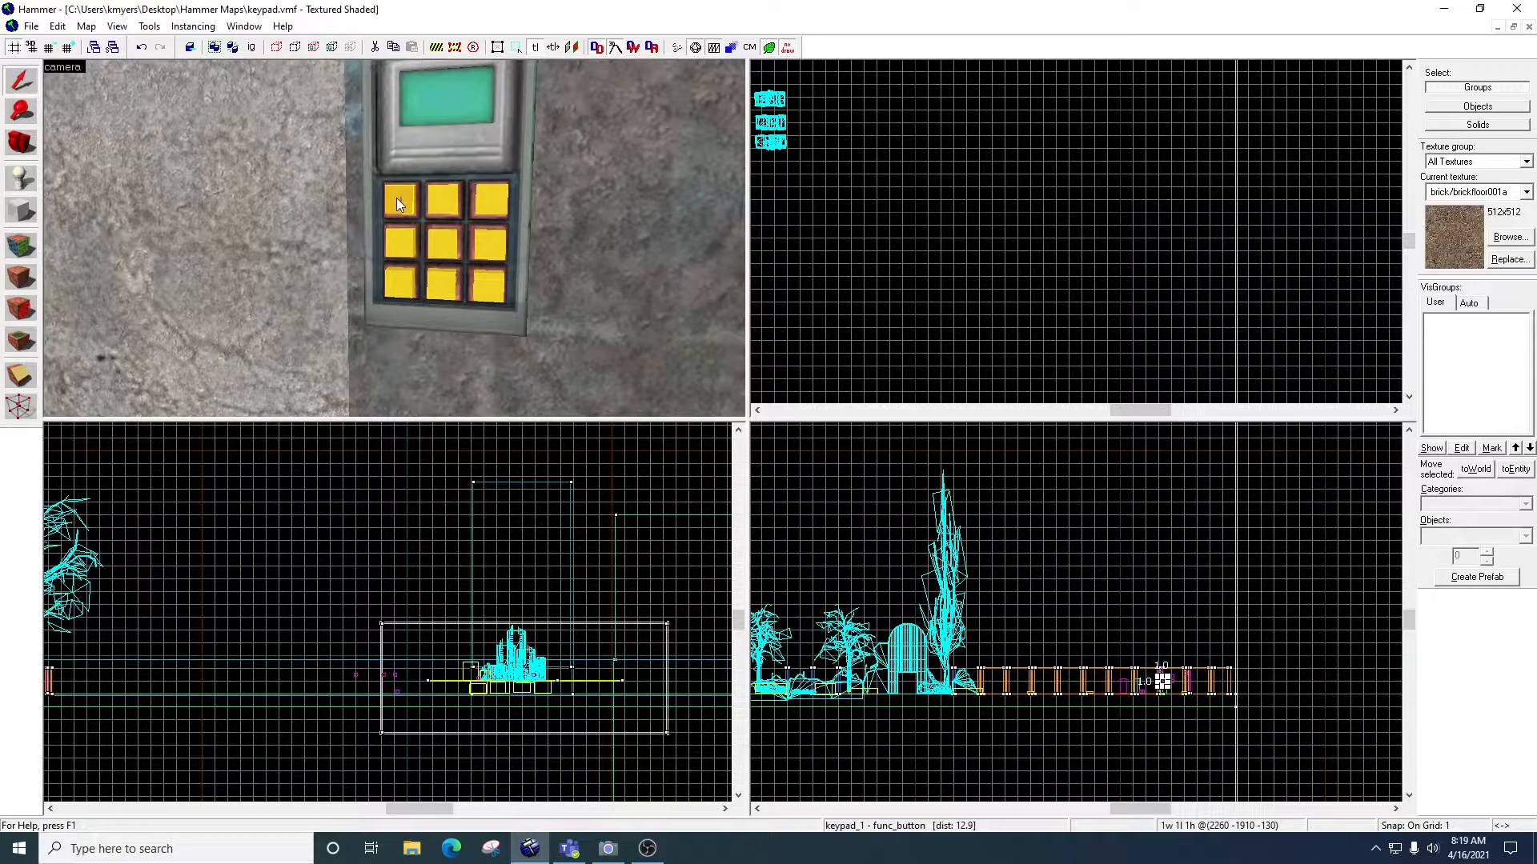
pyautogui.click(402, 250)
pyautogui.doubleClick(401, 248)
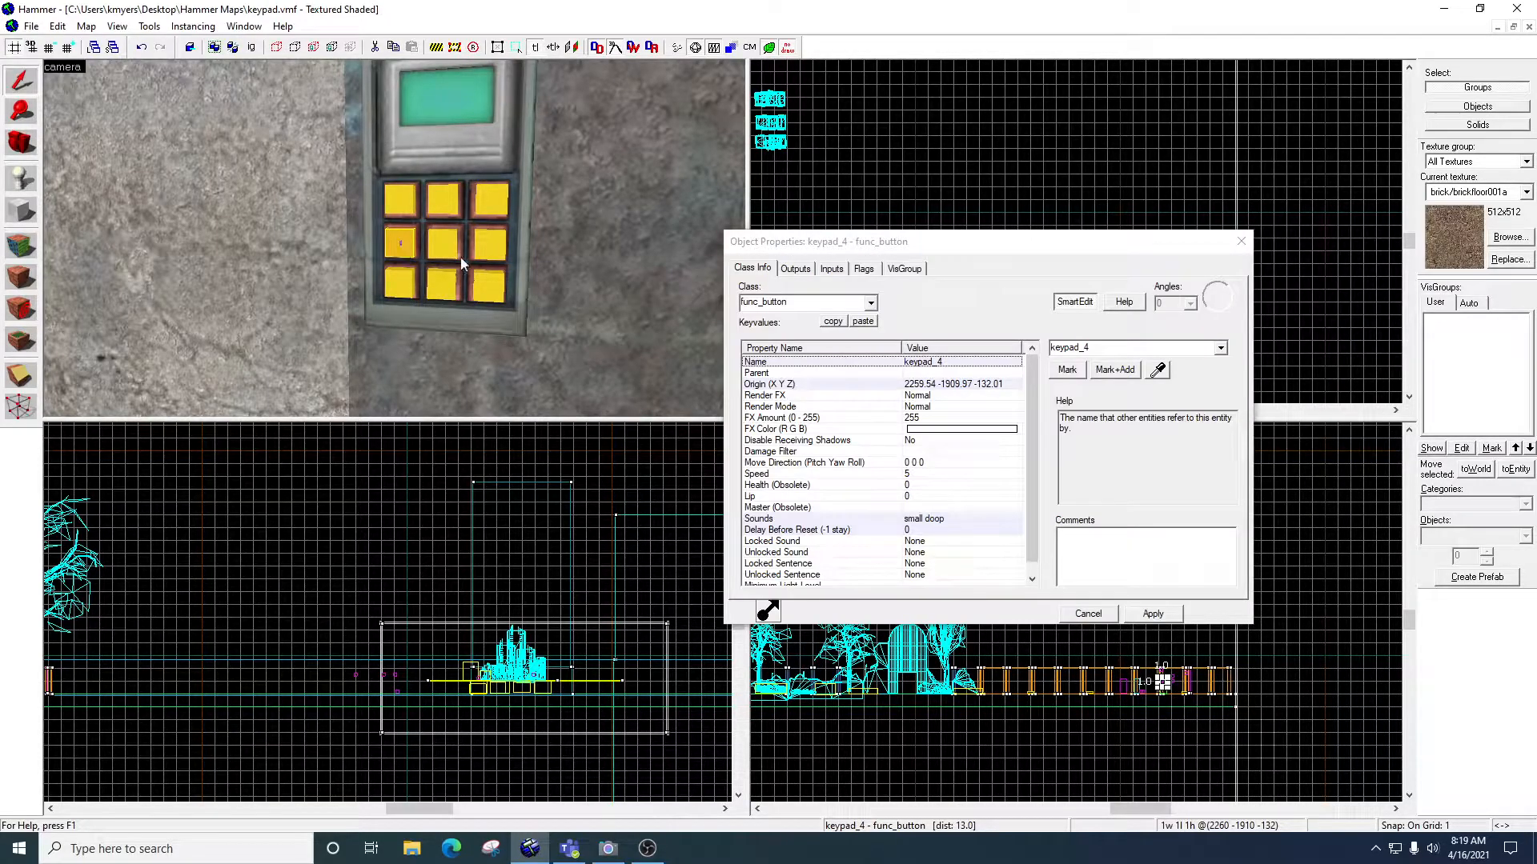
pyautogui.click(796, 268)
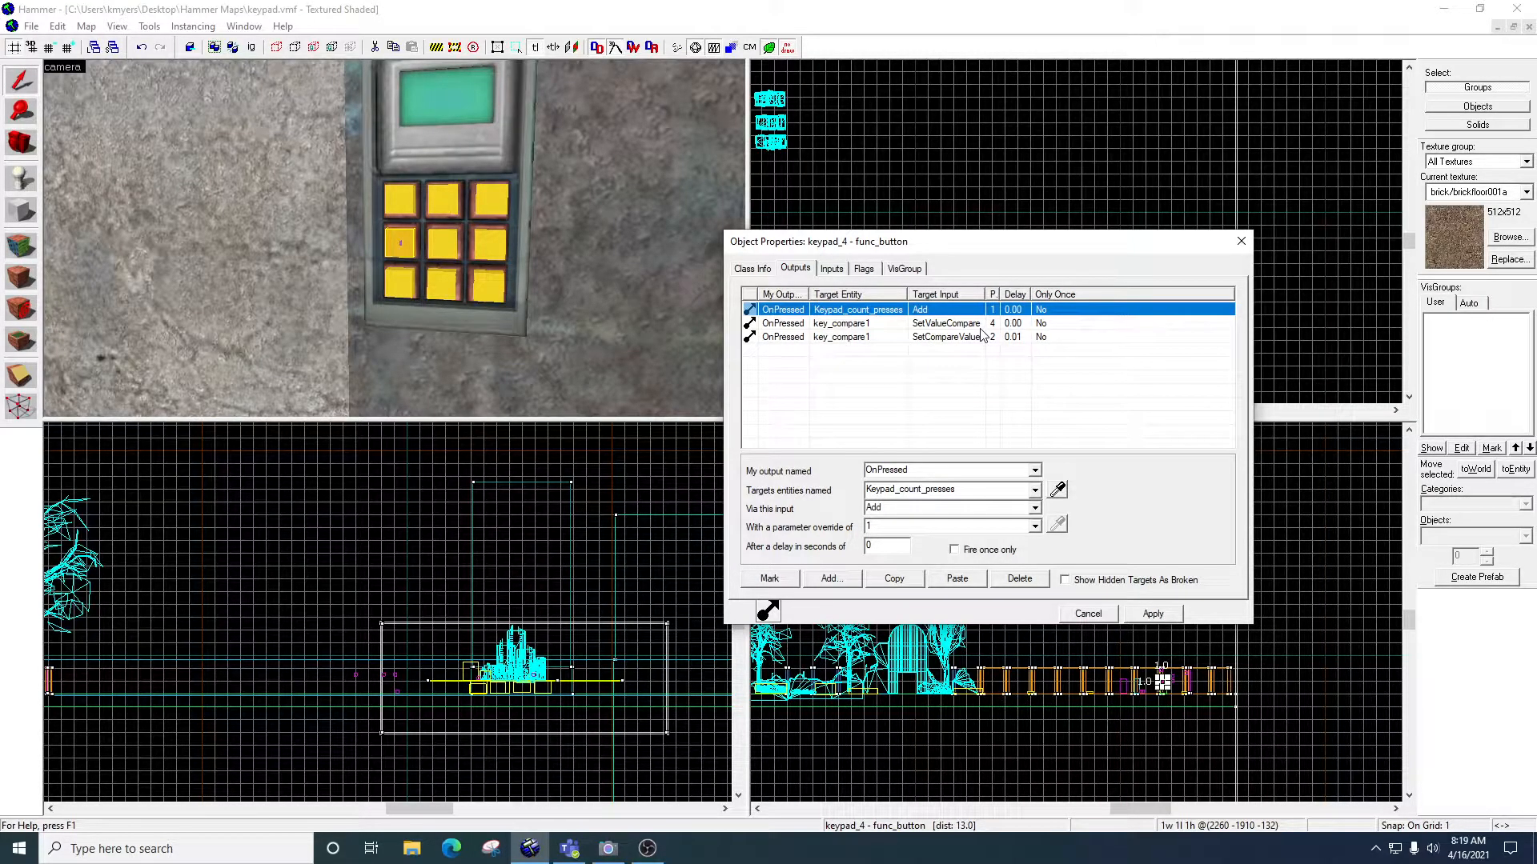
# Compare the SetValueCompare and SetCompareValue parameters of the keypad_1, keypad_4 and keypad_2 buttons
pyautogui.click(405, 204)
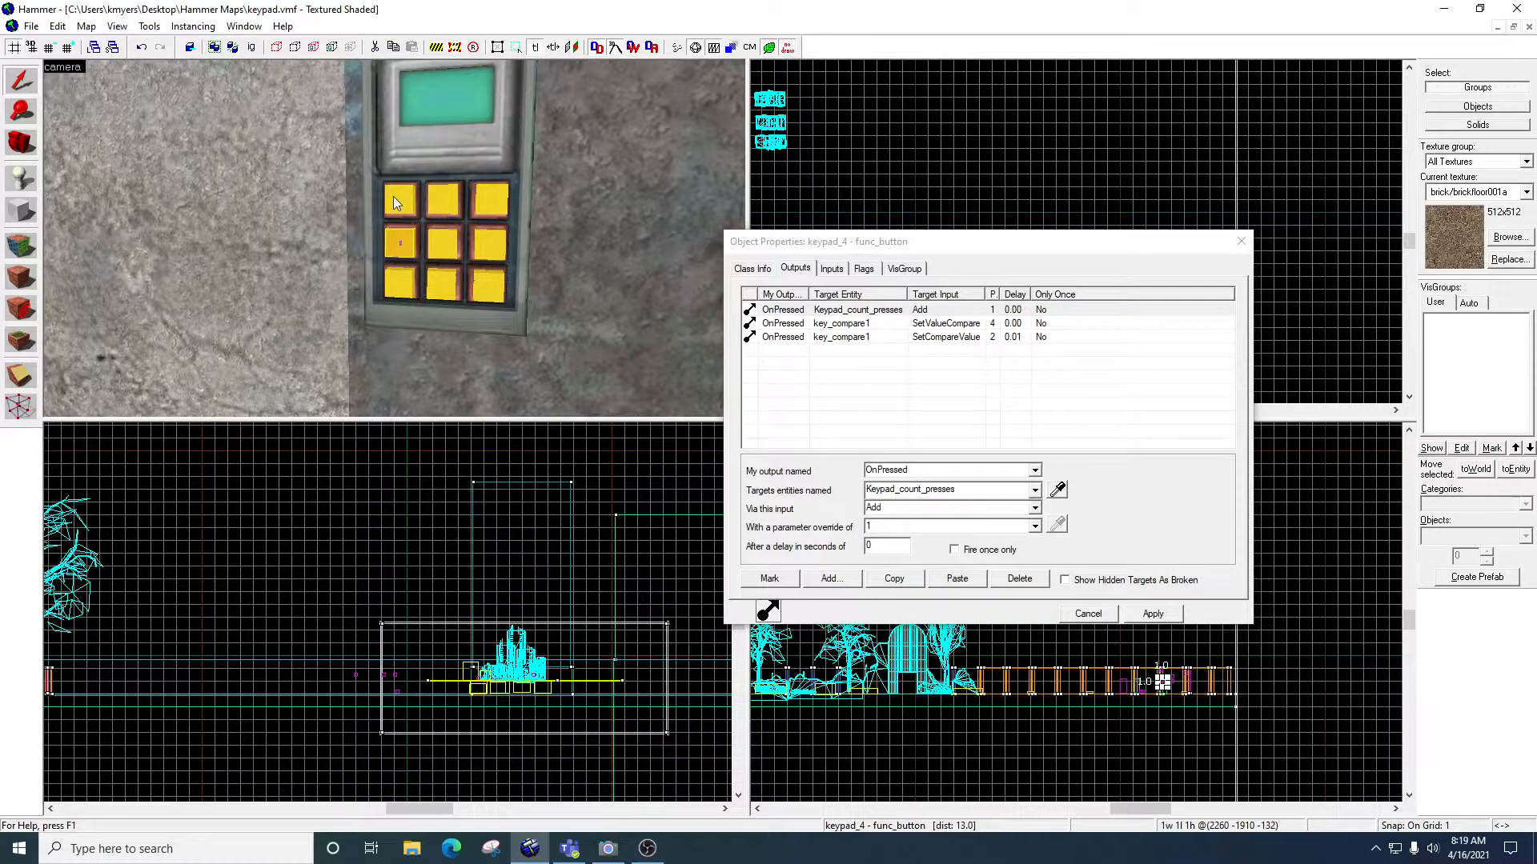
pyautogui.click(393, 196)
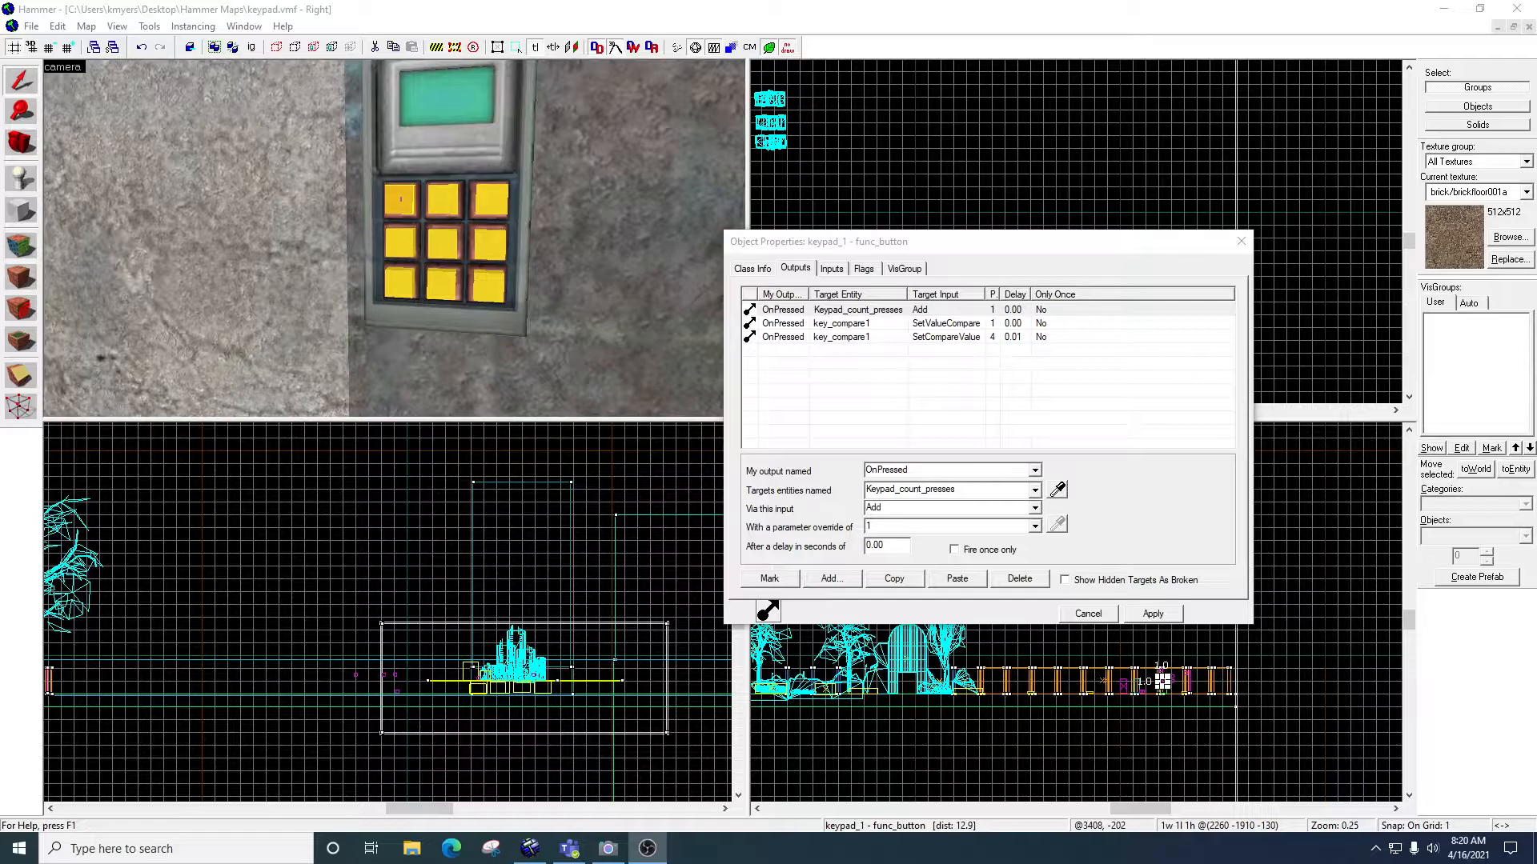
pyautogui.click(400, 244)
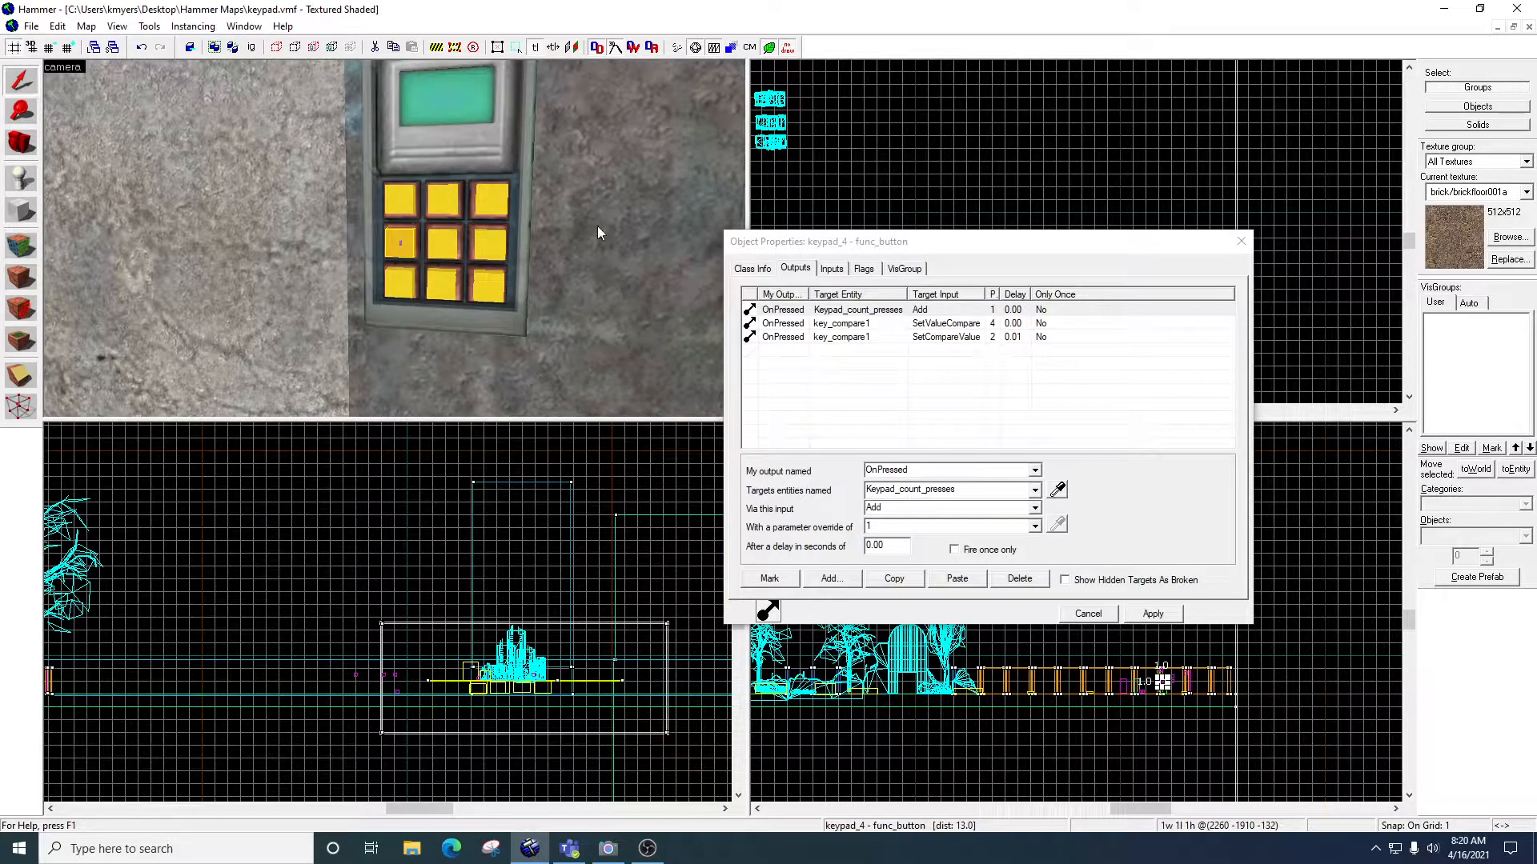
pyautogui.click(451, 205)
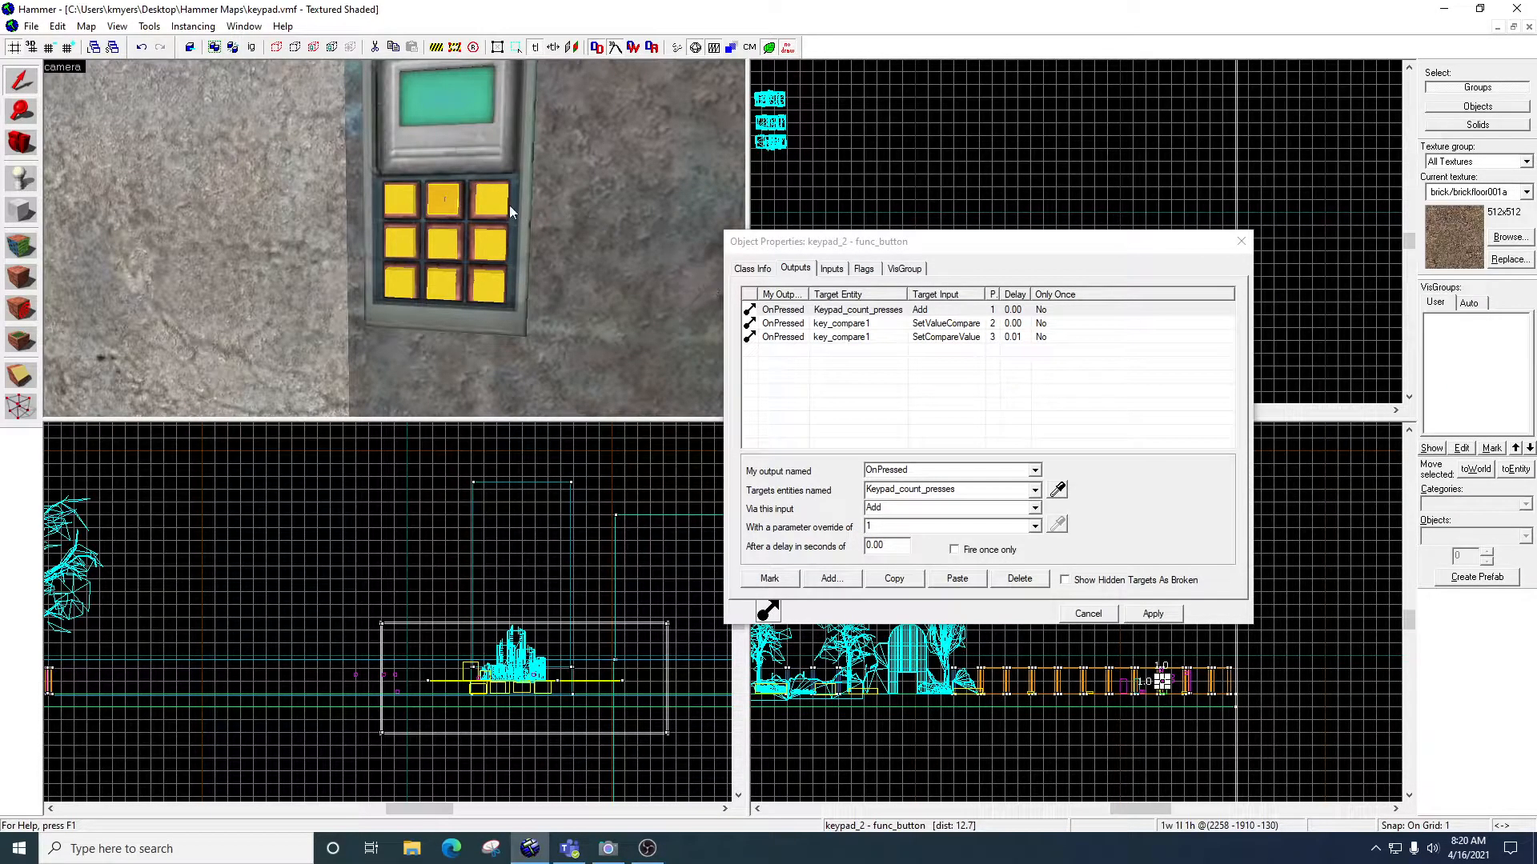
# Trace the code order twice through the outputs of keypad_1, keypad_4, keypad_2 and keypad_3
pyautogui.click(402, 199)
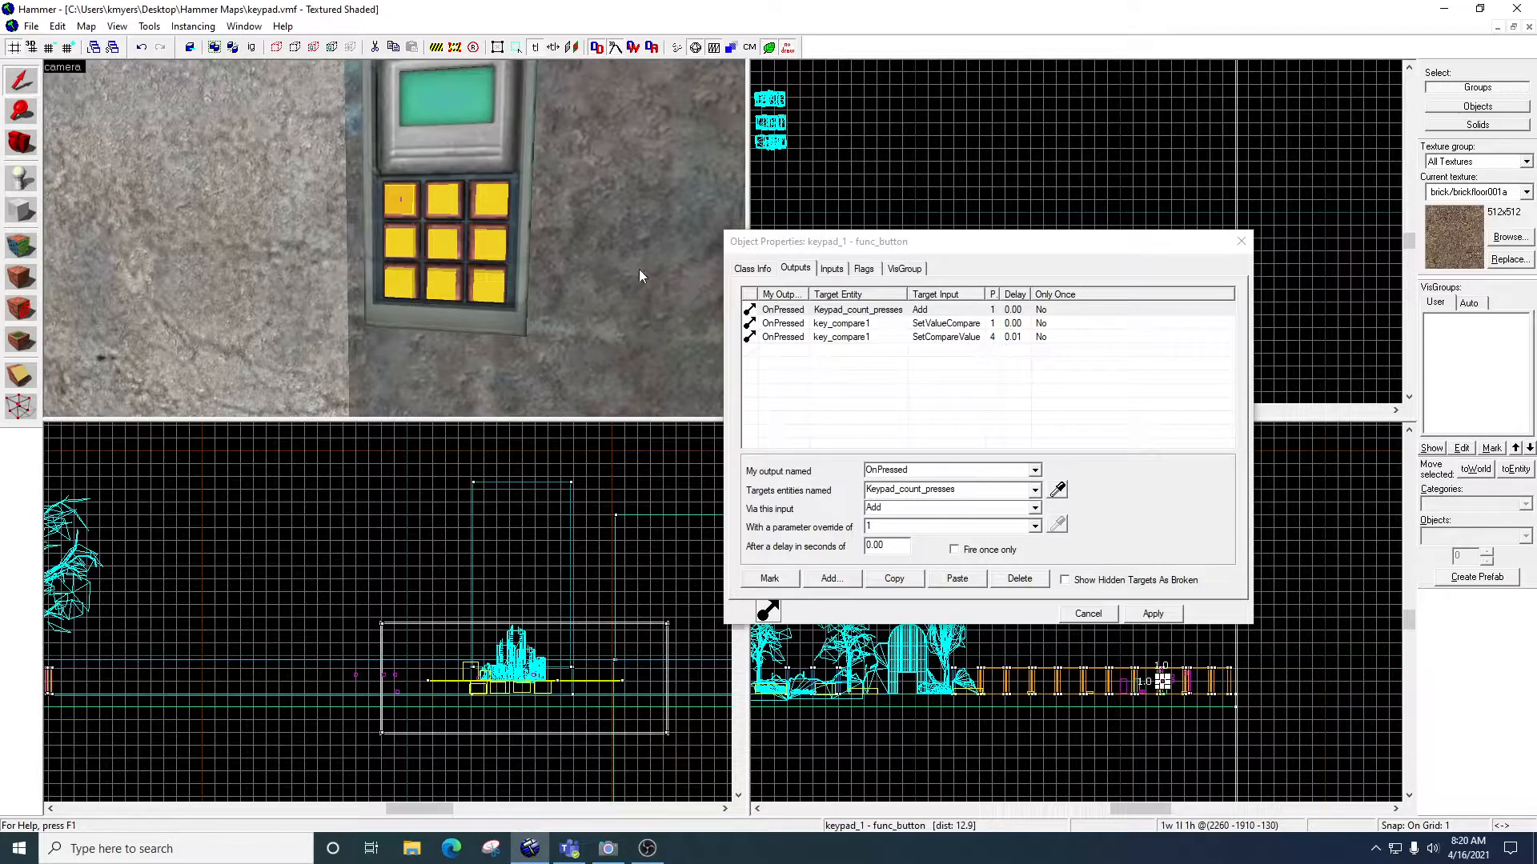
pyautogui.click(401, 253)
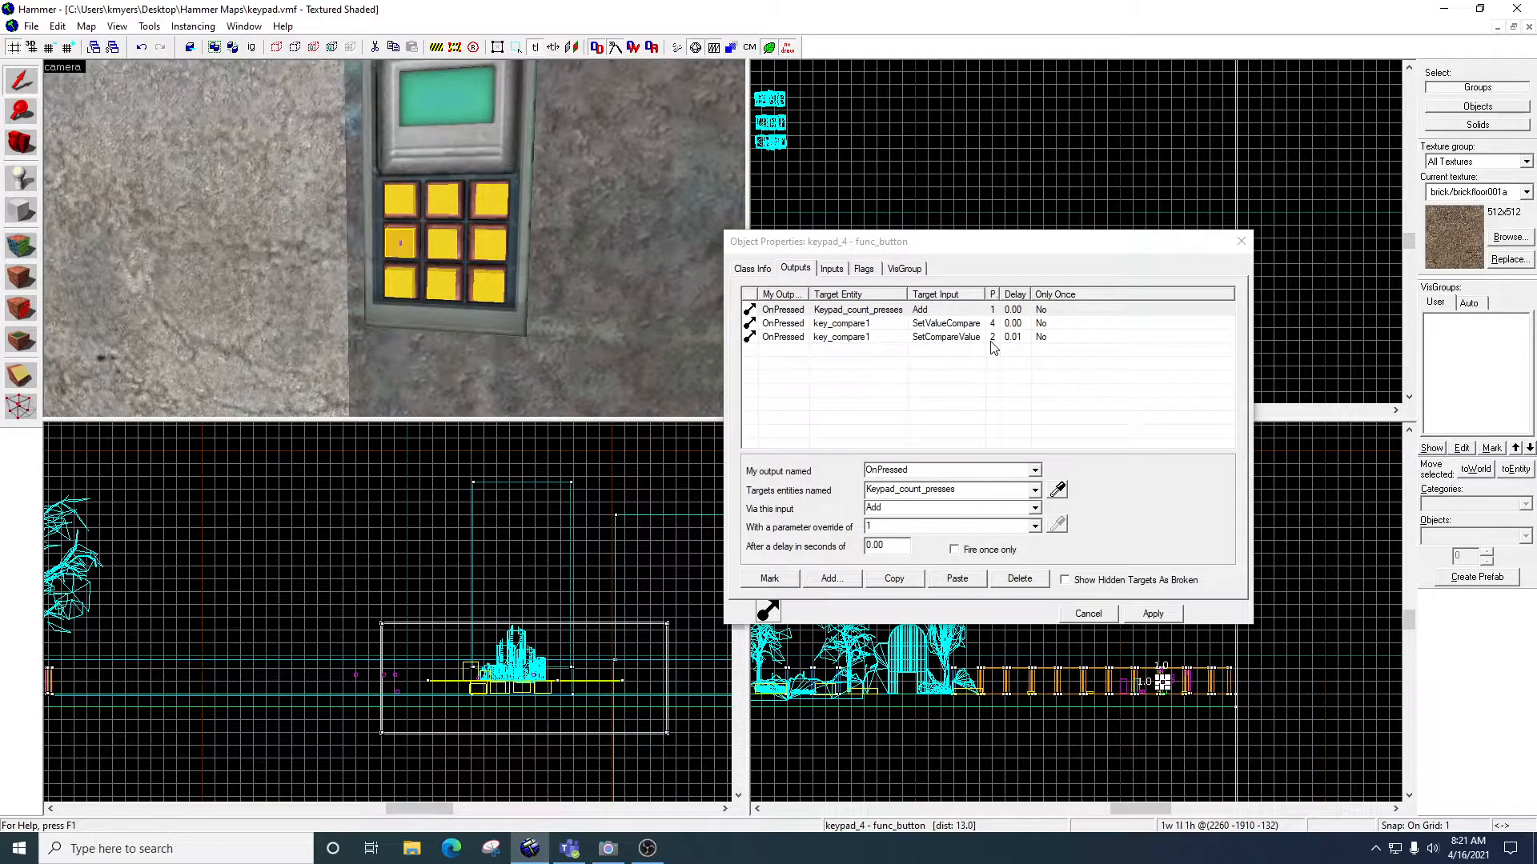
pyautogui.click(441, 201)
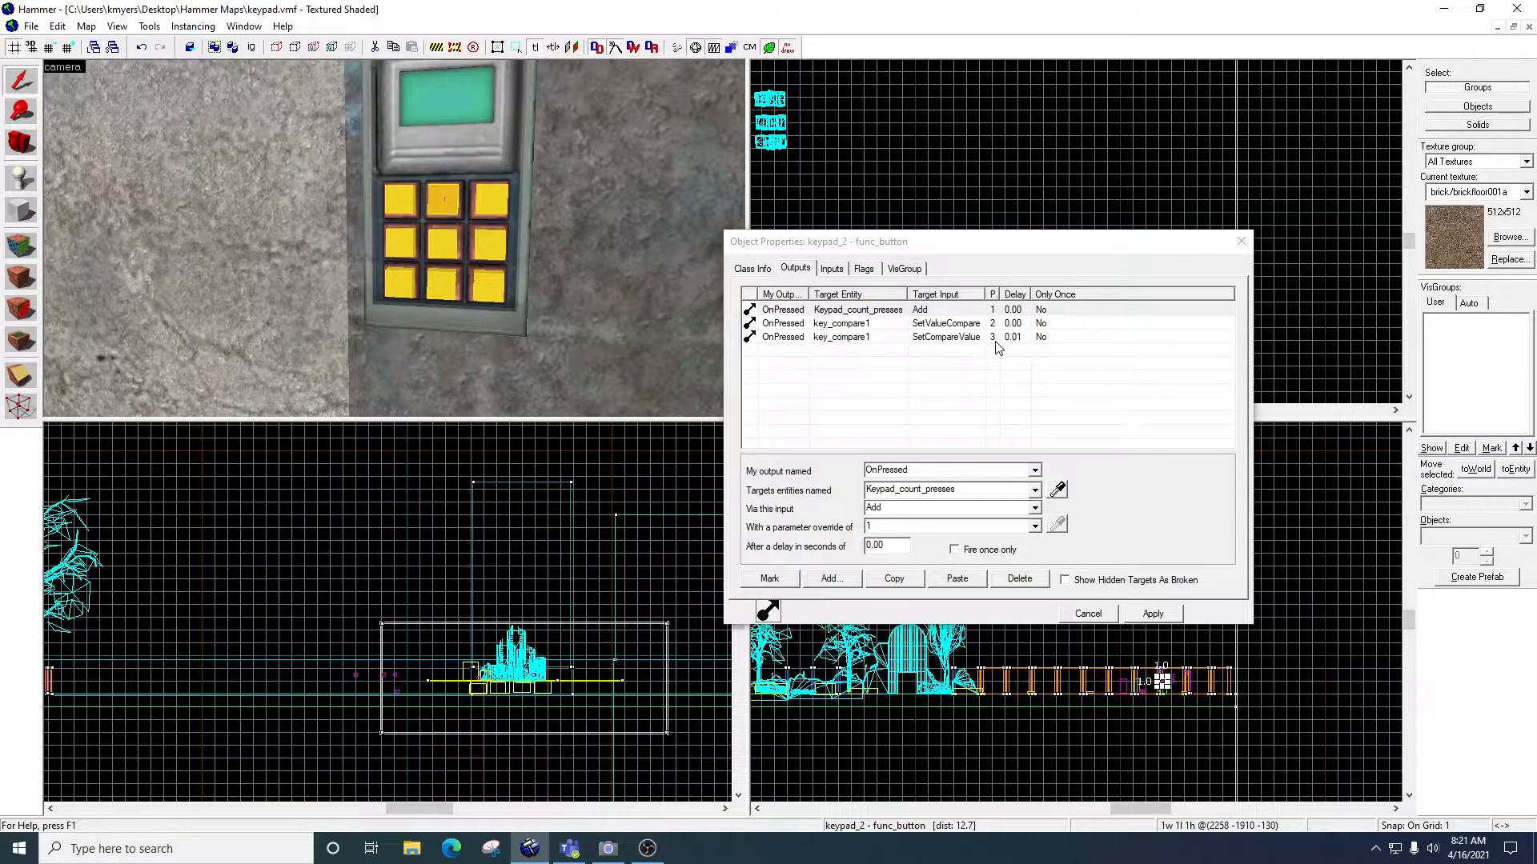
pyautogui.click(502, 197)
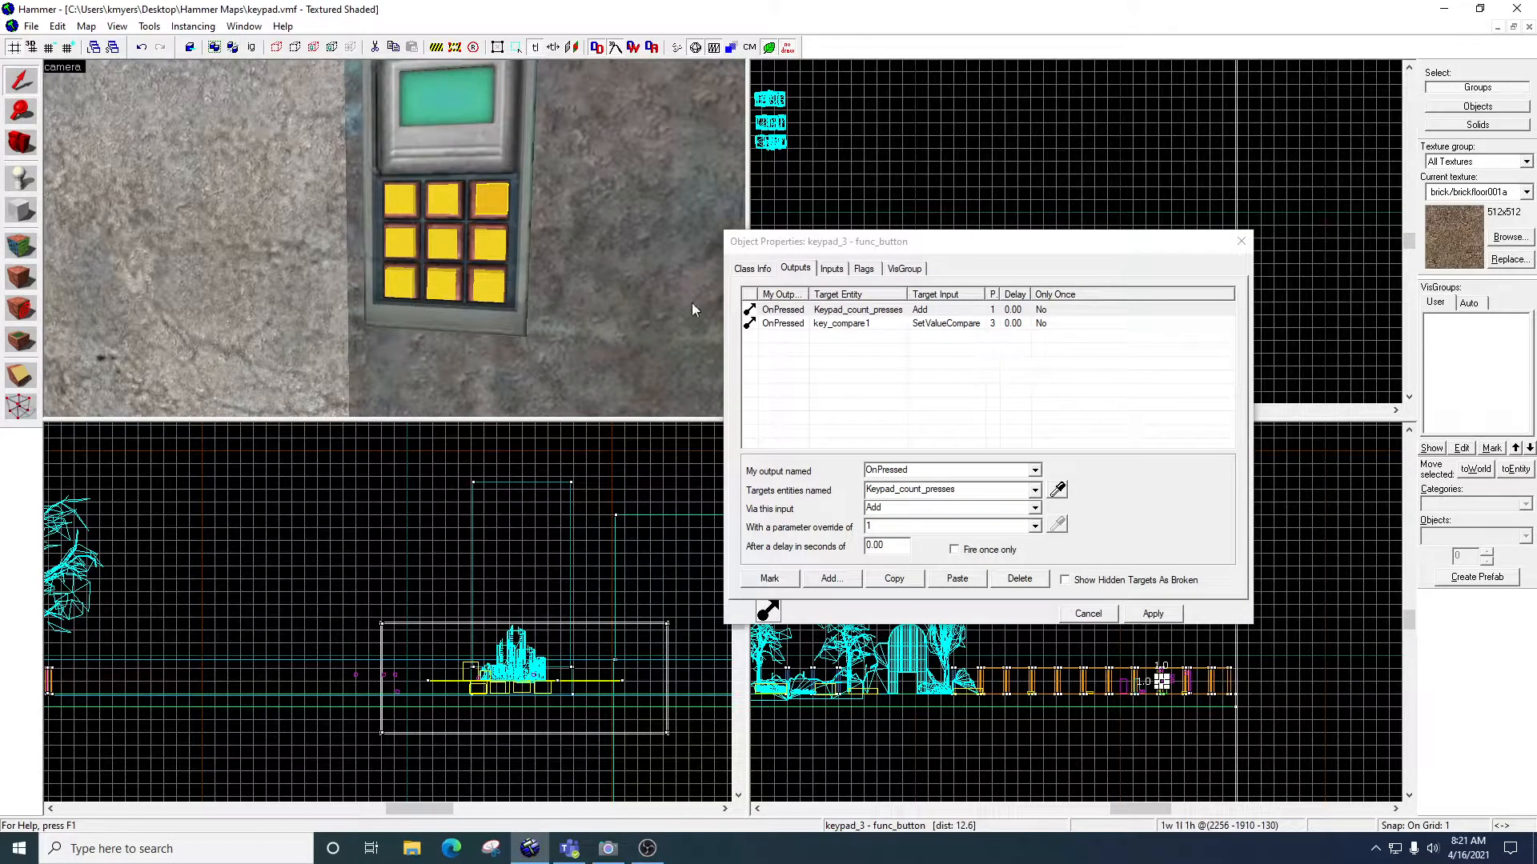
pyautogui.click(402, 207)
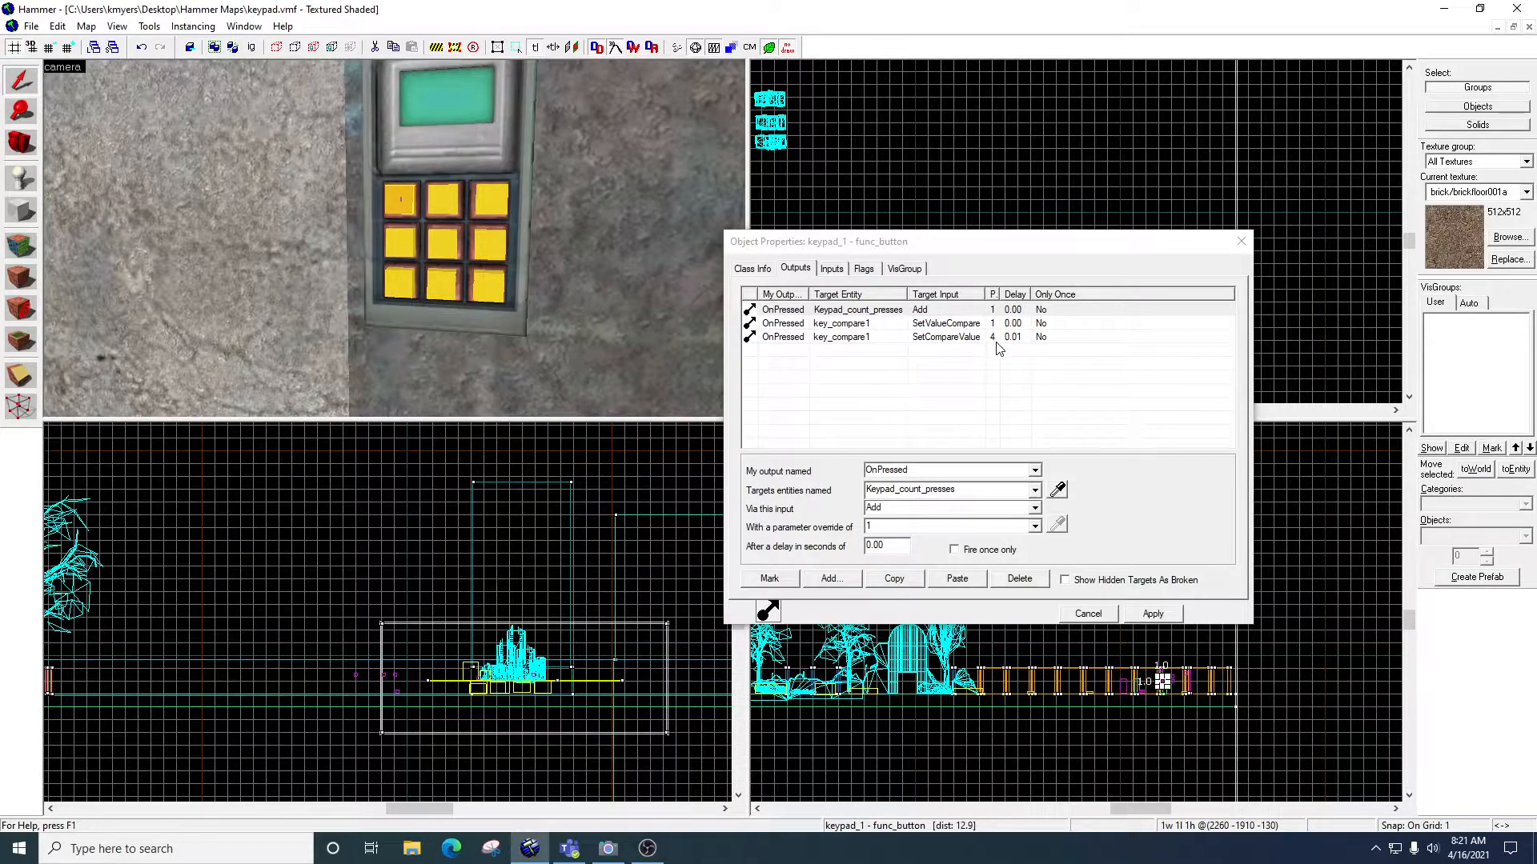
pyautogui.click(401, 247)
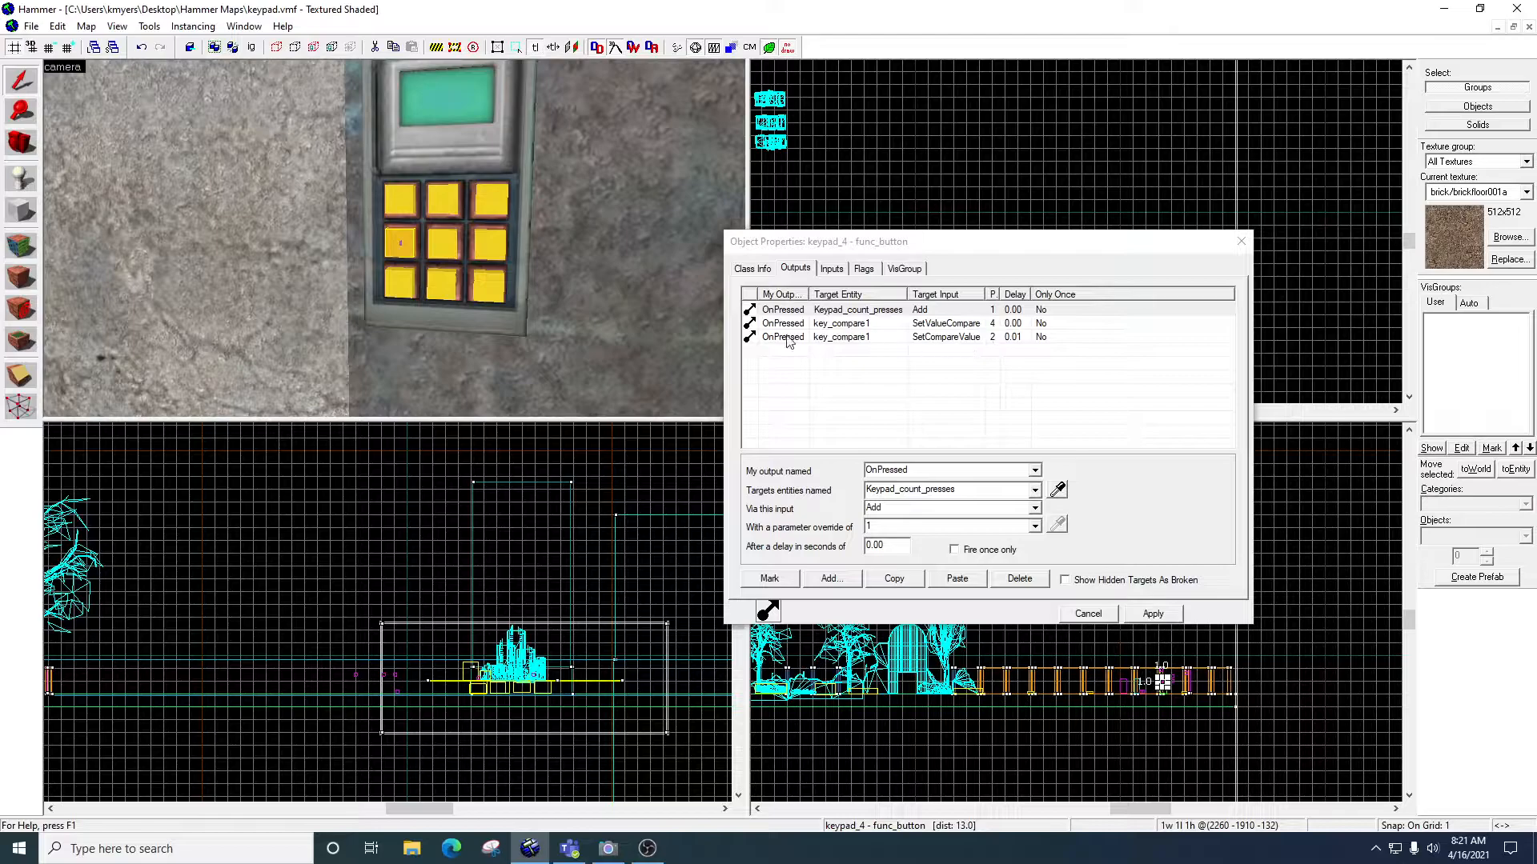
pyautogui.click(452, 208)
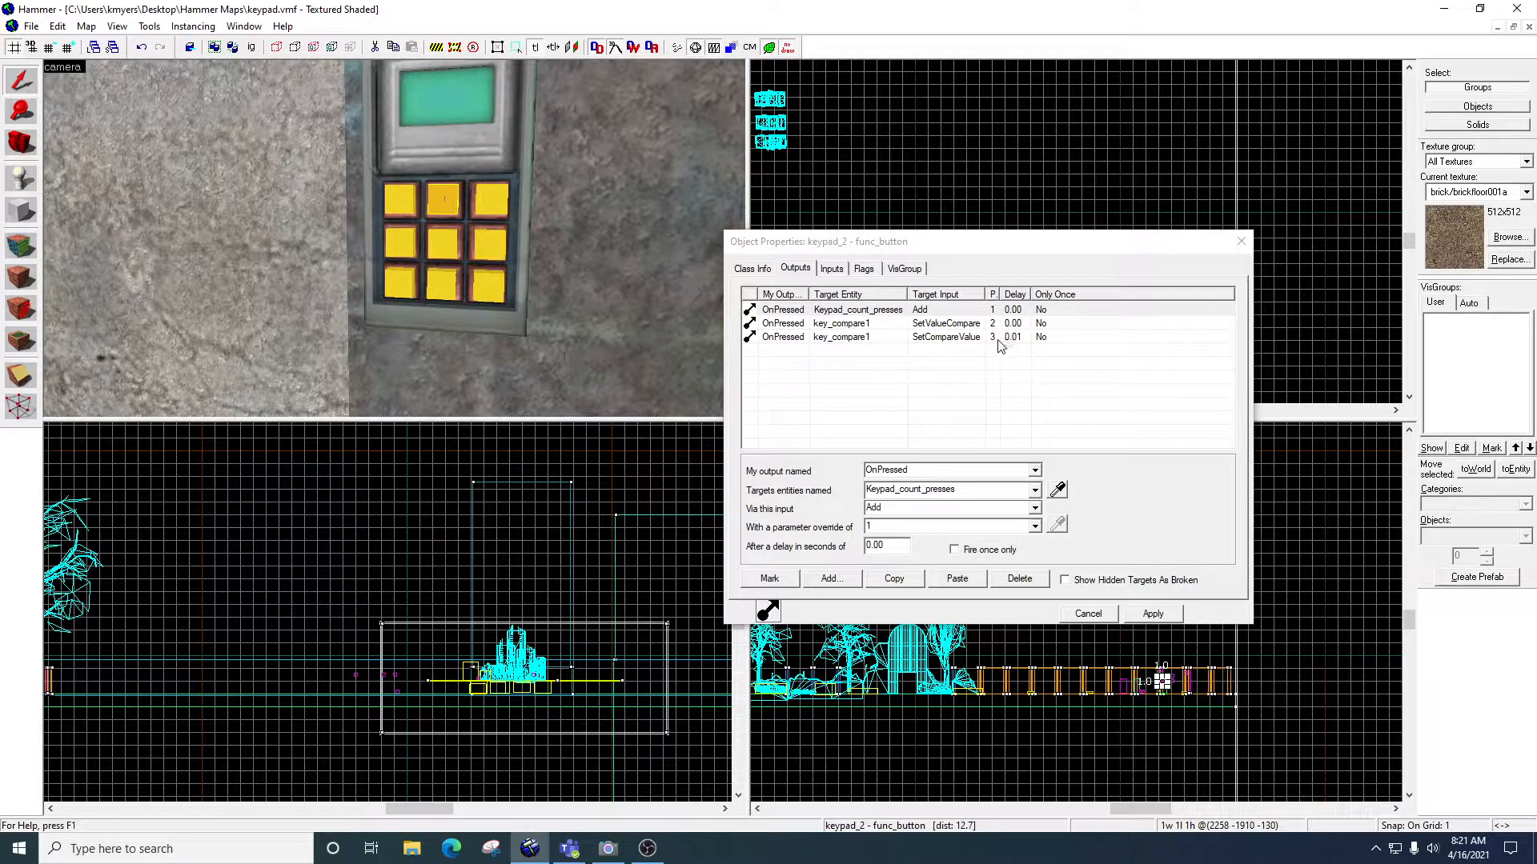
pyautogui.click(490, 199)
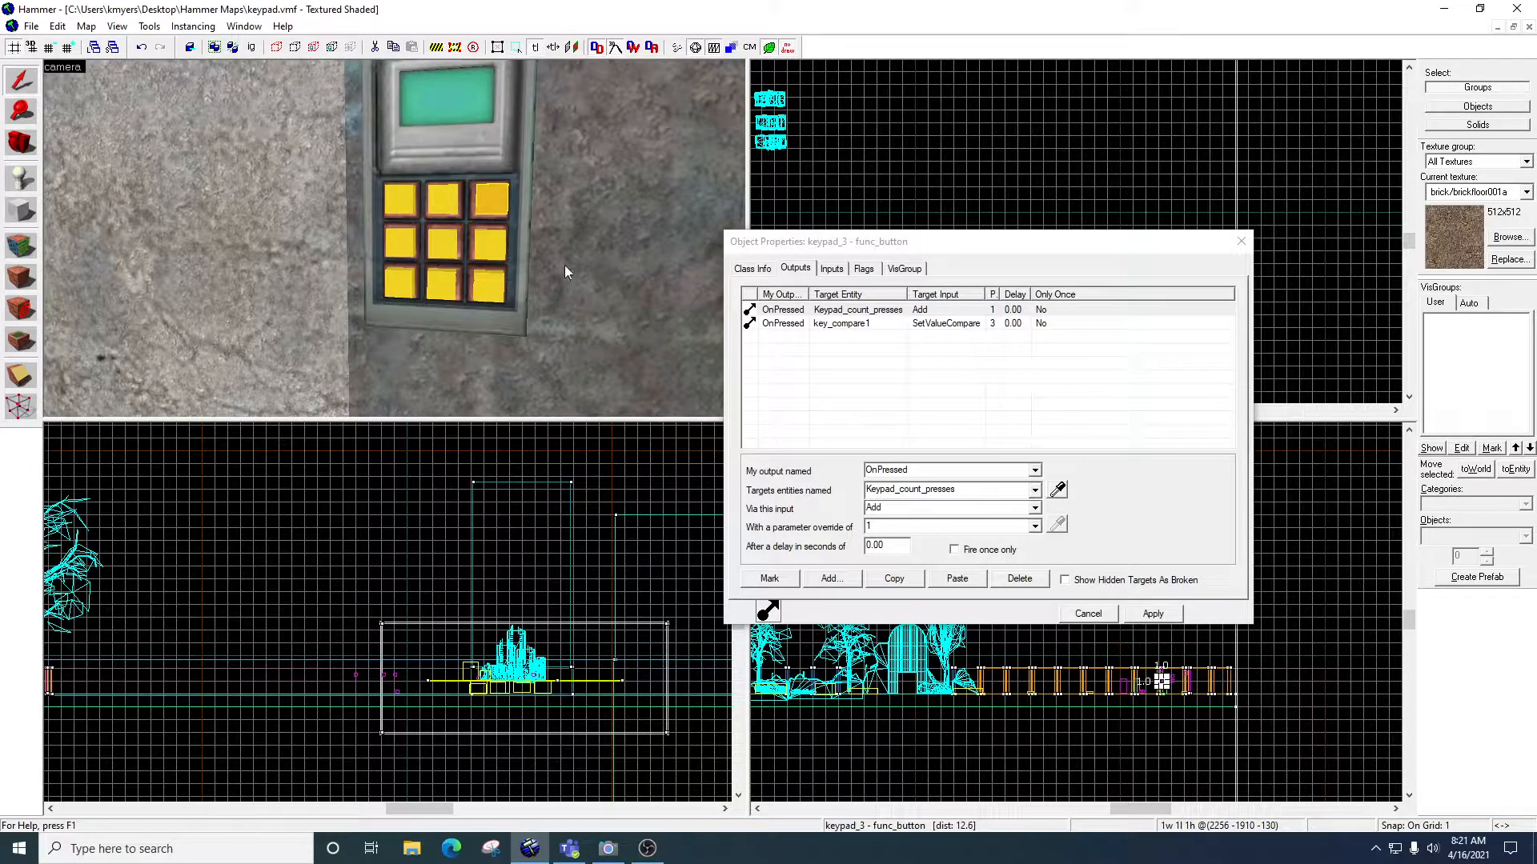
# Check the outputs of the remaining keypad buttons in the middle and bottom rows that are not part of the code
pyautogui.click(504, 258)
pyautogui.click(496, 290)
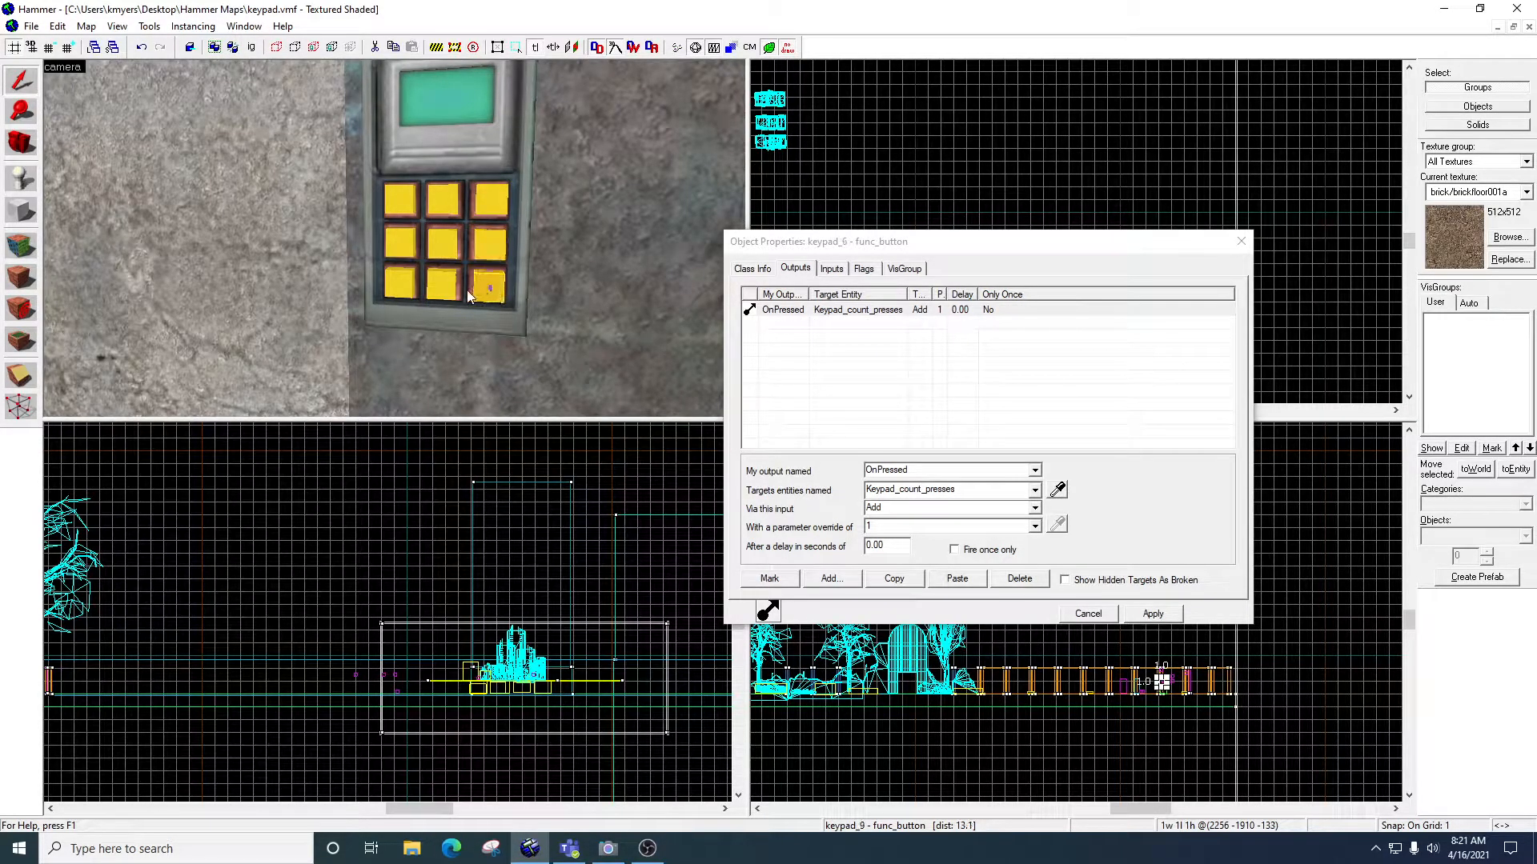
pyautogui.click(442, 288)
pyautogui.click(409, 287)
pyautogui.click(442, 254)
pyautogui.click(400, 287)
pyautogui.click(440, 286)
pyautogui.click(480, 250)
# Recheck the outputs of the code buttons, ending on keypad_3, and close the object properties
pyautogui.click(400, 244)
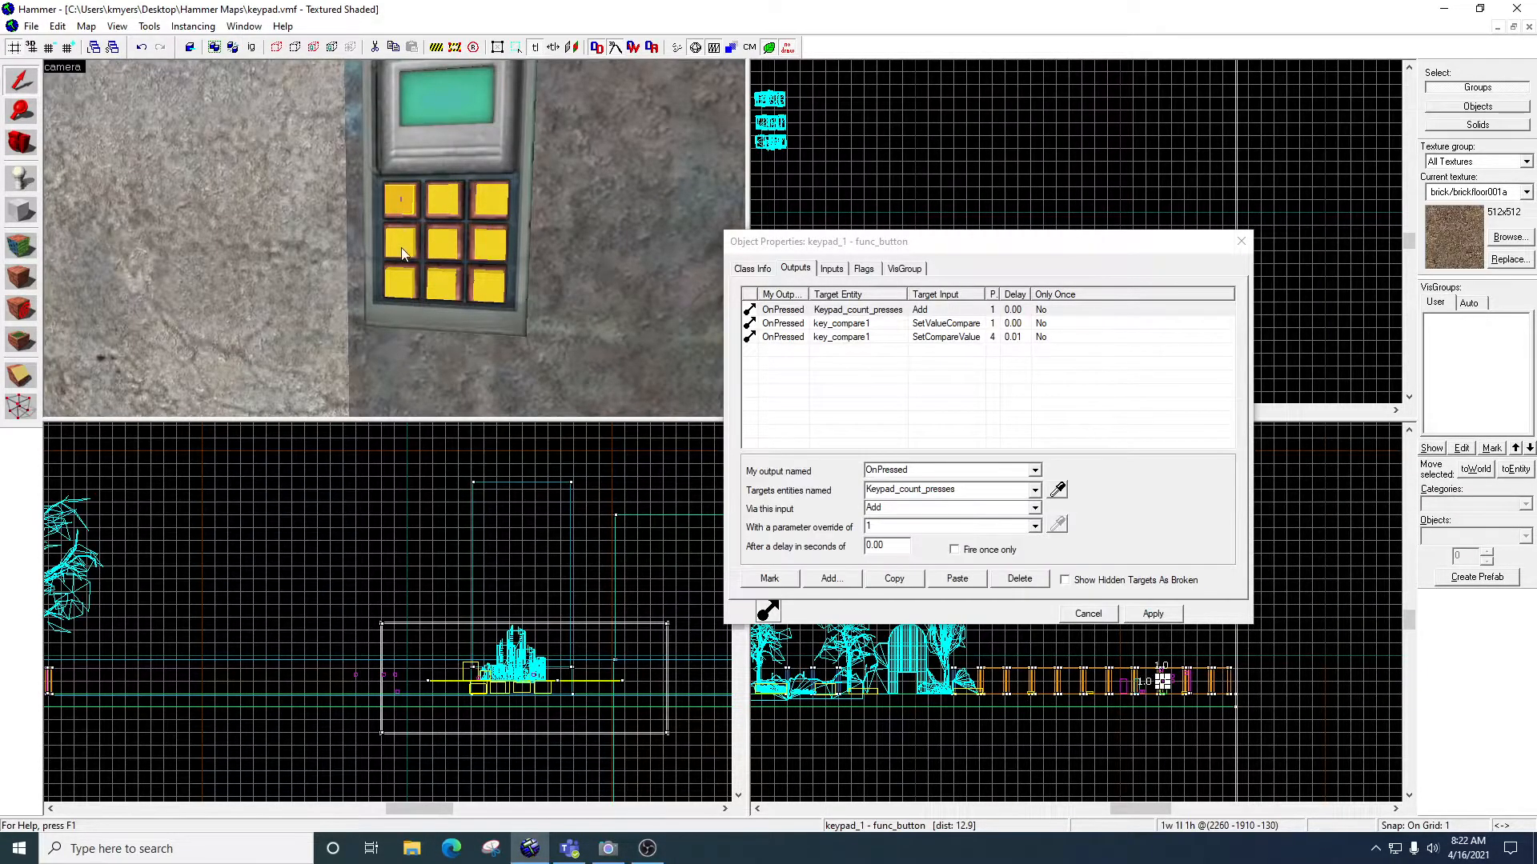
pyautogui.click(486, 205)
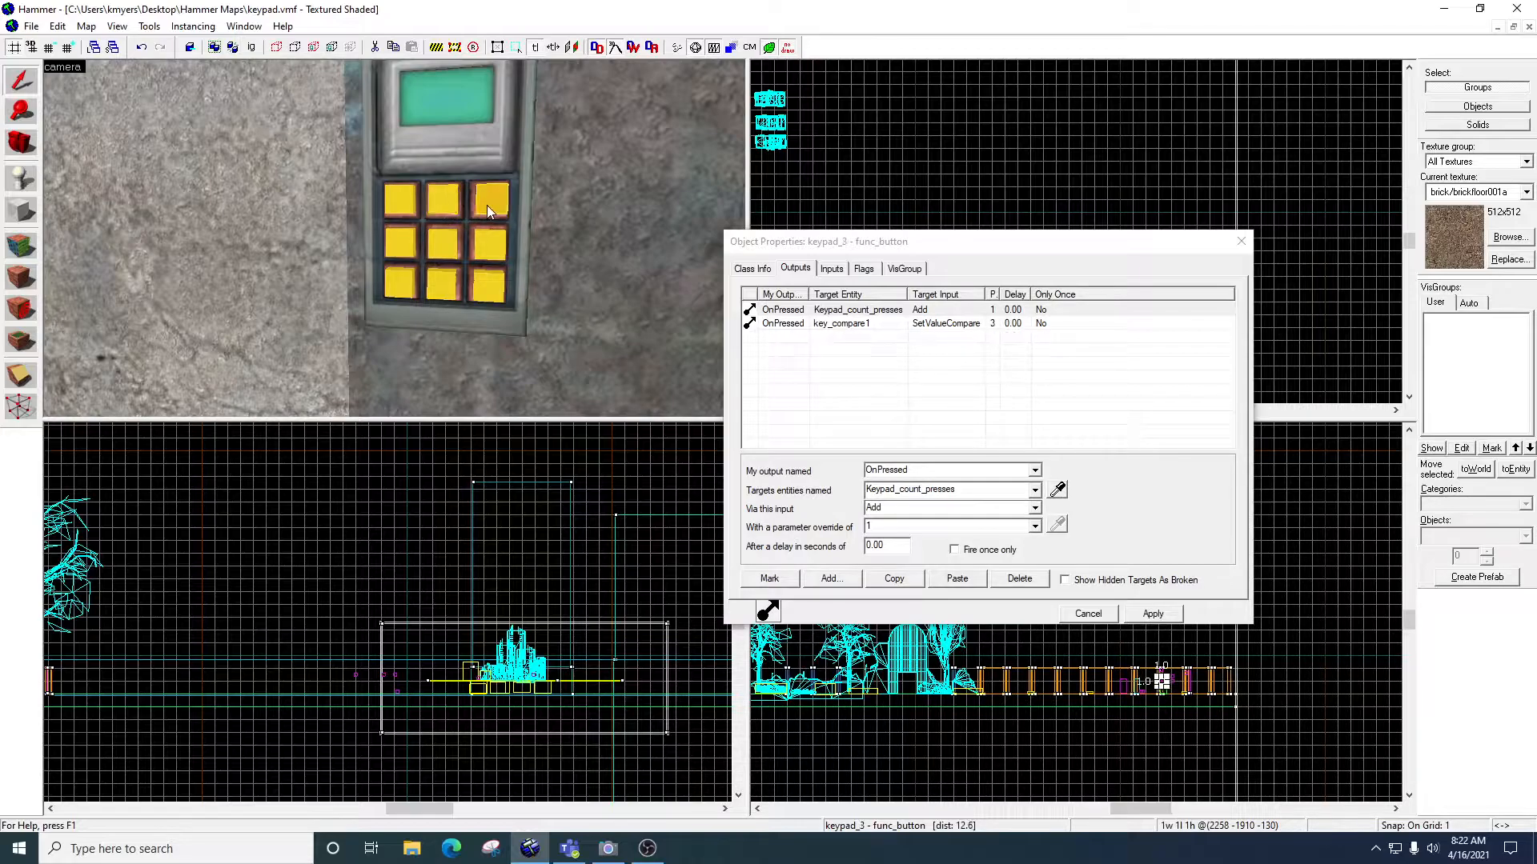
pyautogui.click(1145, 617)
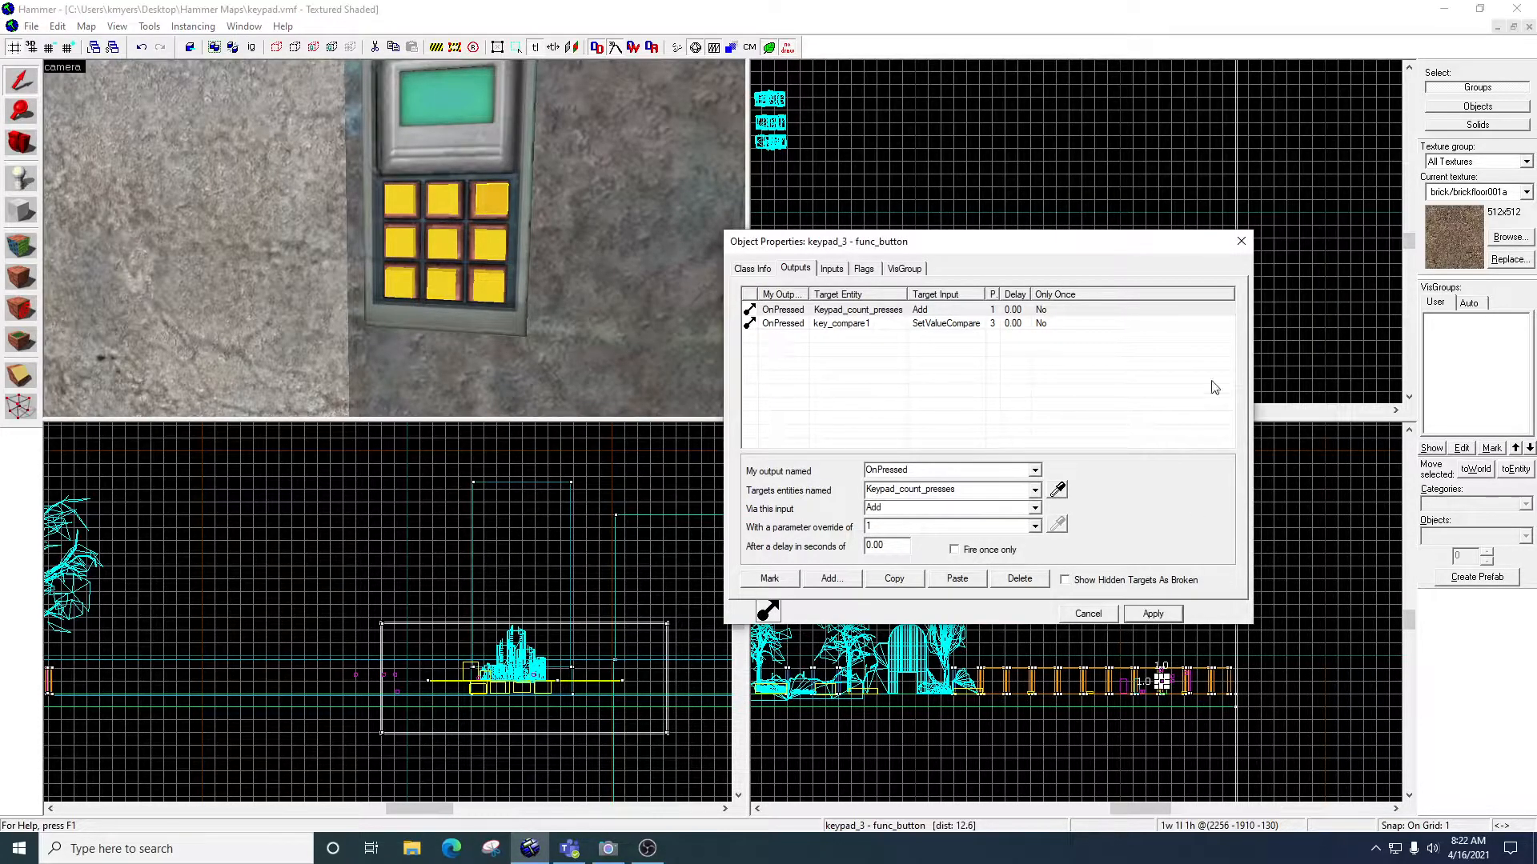
pyautogui.click(1240, 242)
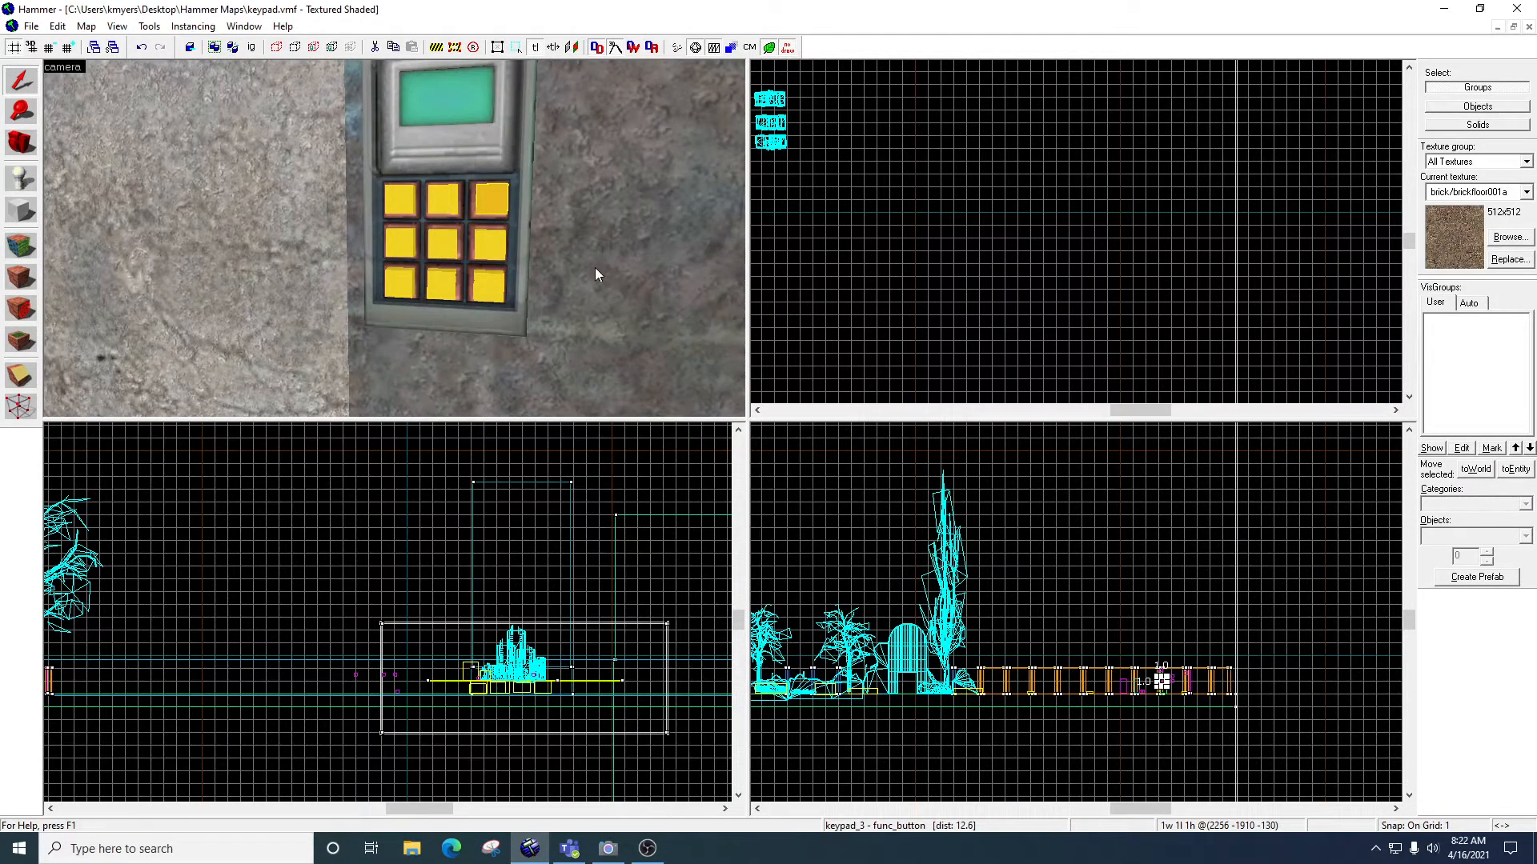
# Move to the math_counter entities and examine the settings and outputs of Keypad_count_presses
pyautogui.press('z')
pyautogui.press('s')
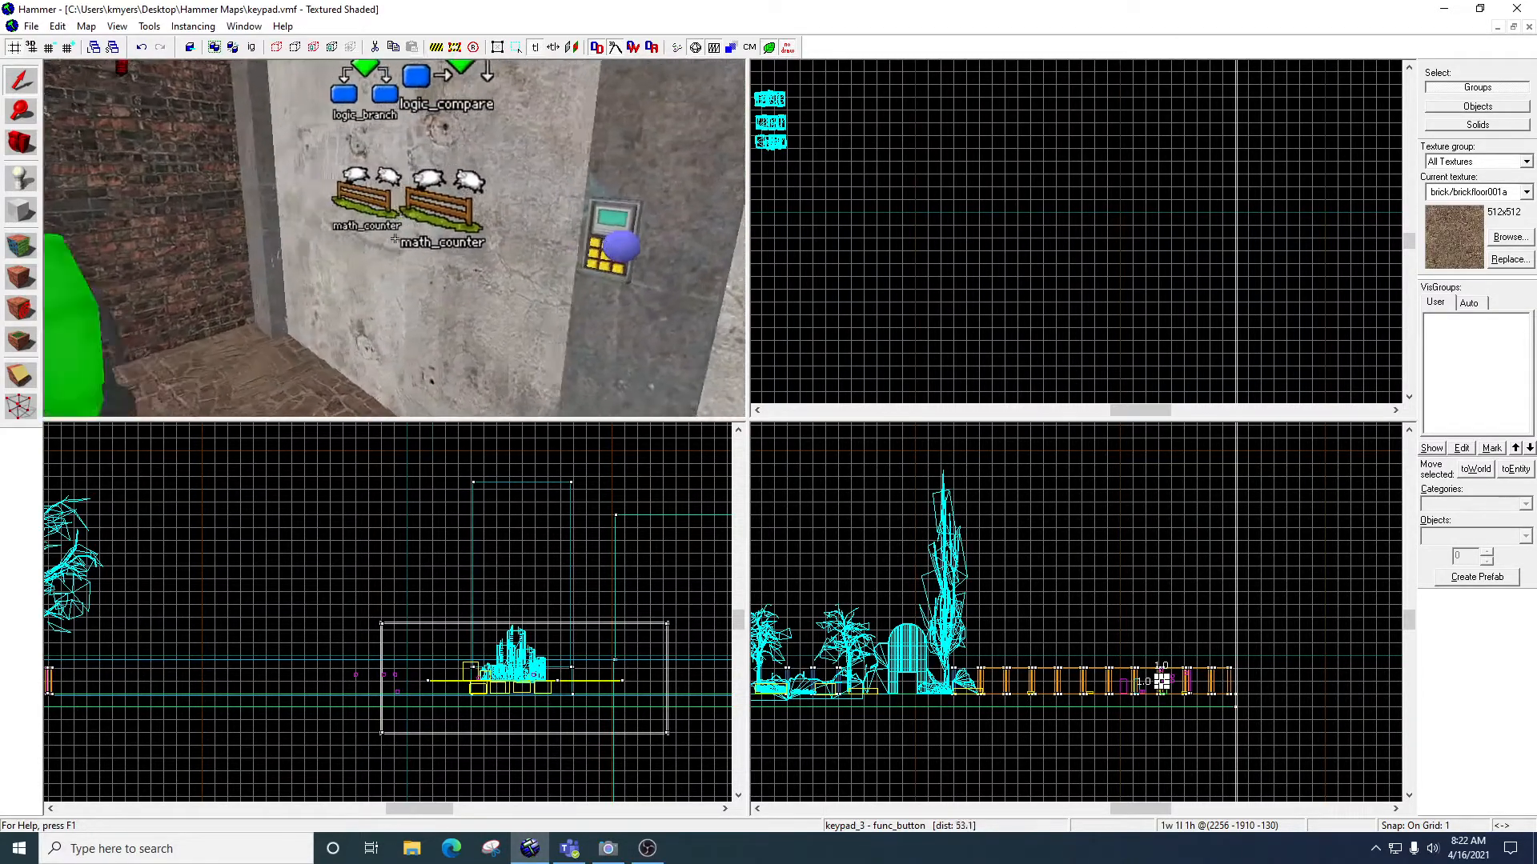
pyautogui.press('w')
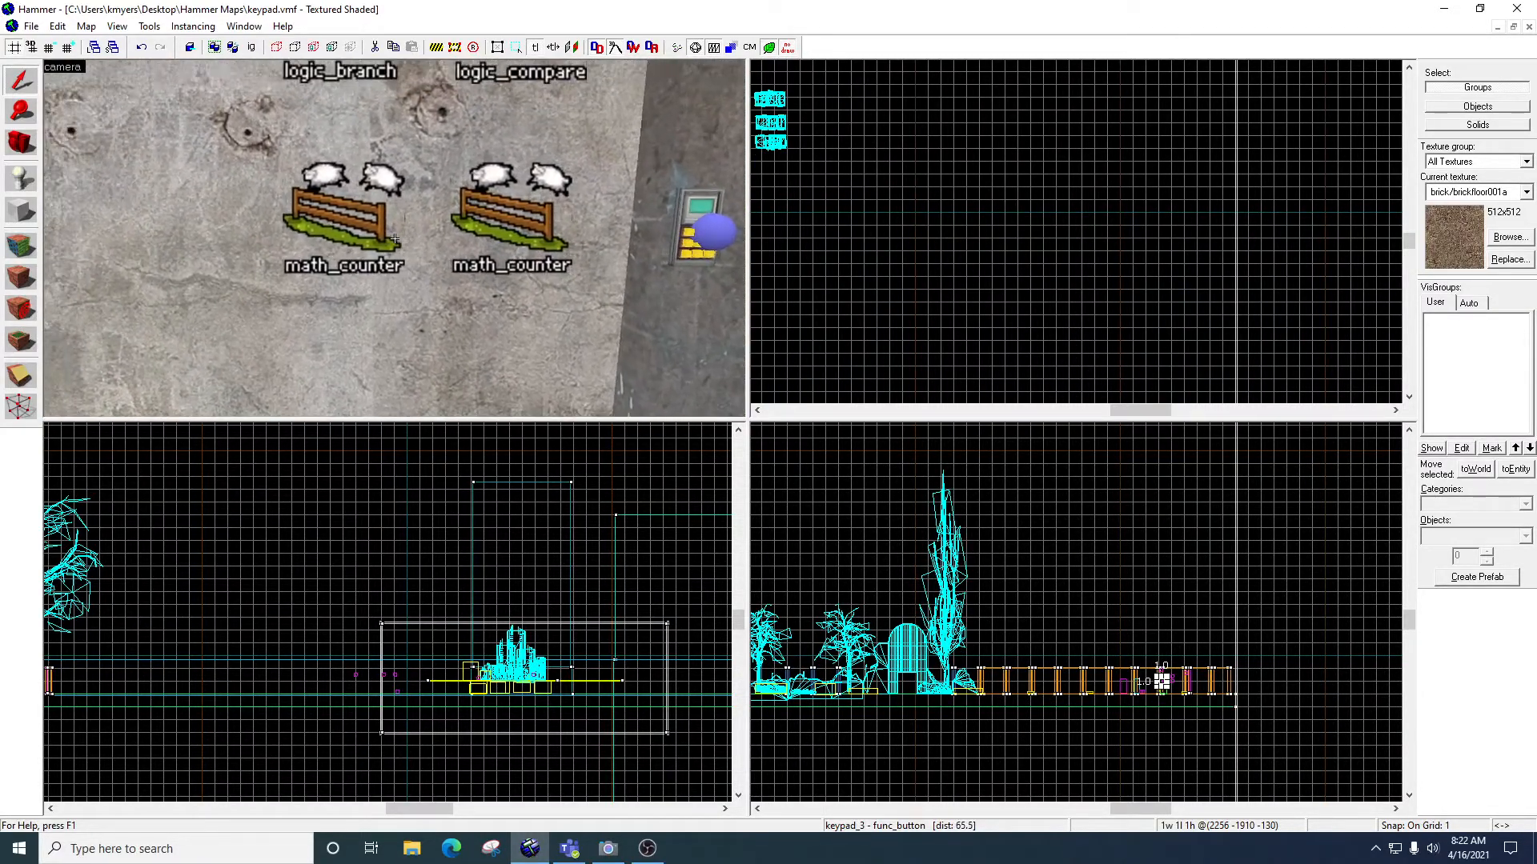
pyautogui.press('w')
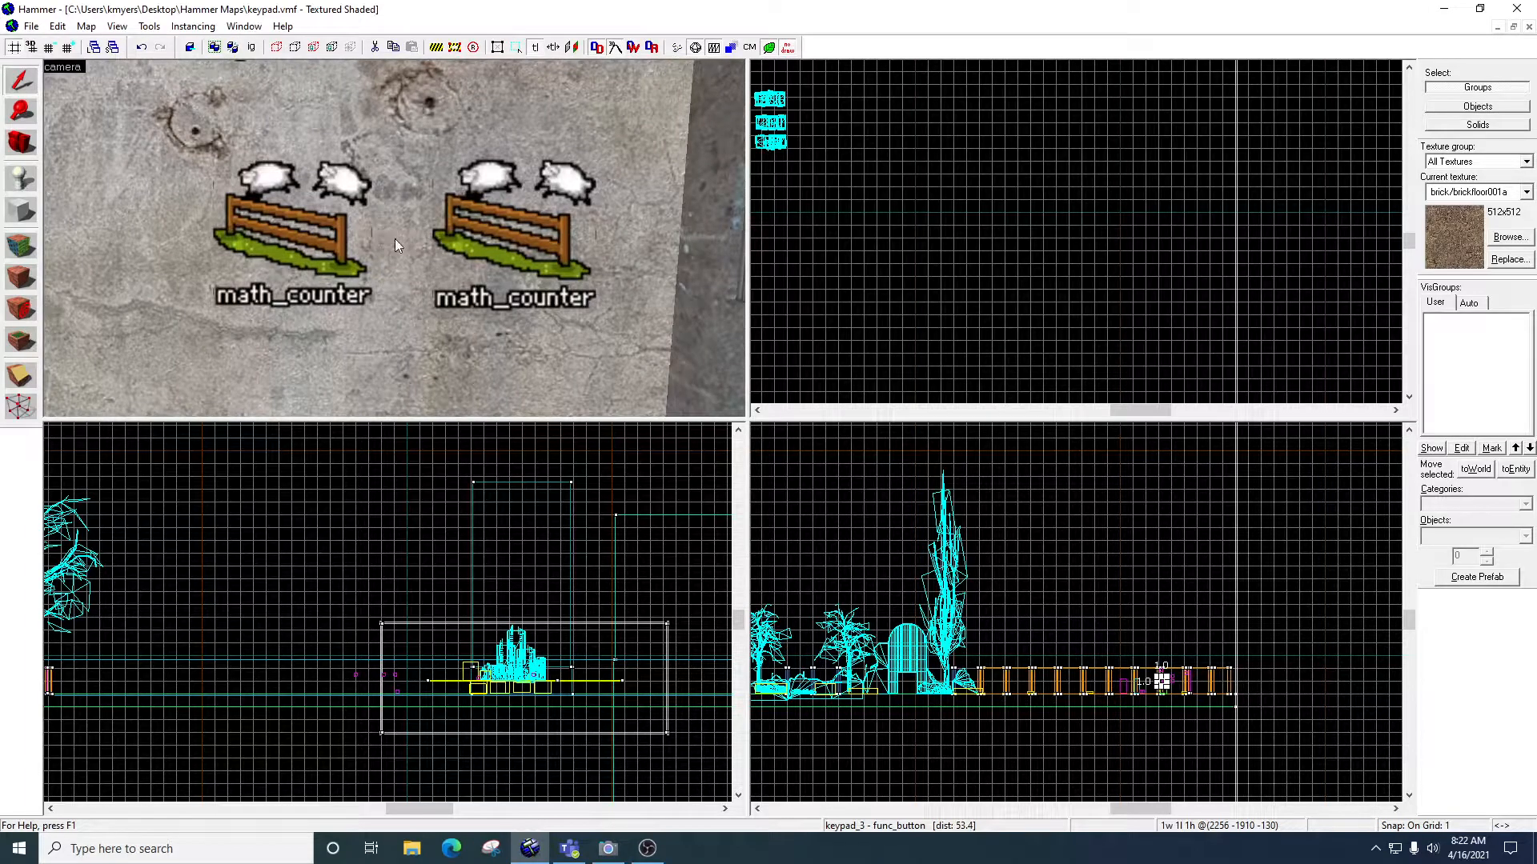
pyautogui.doubleClick(526, 218)
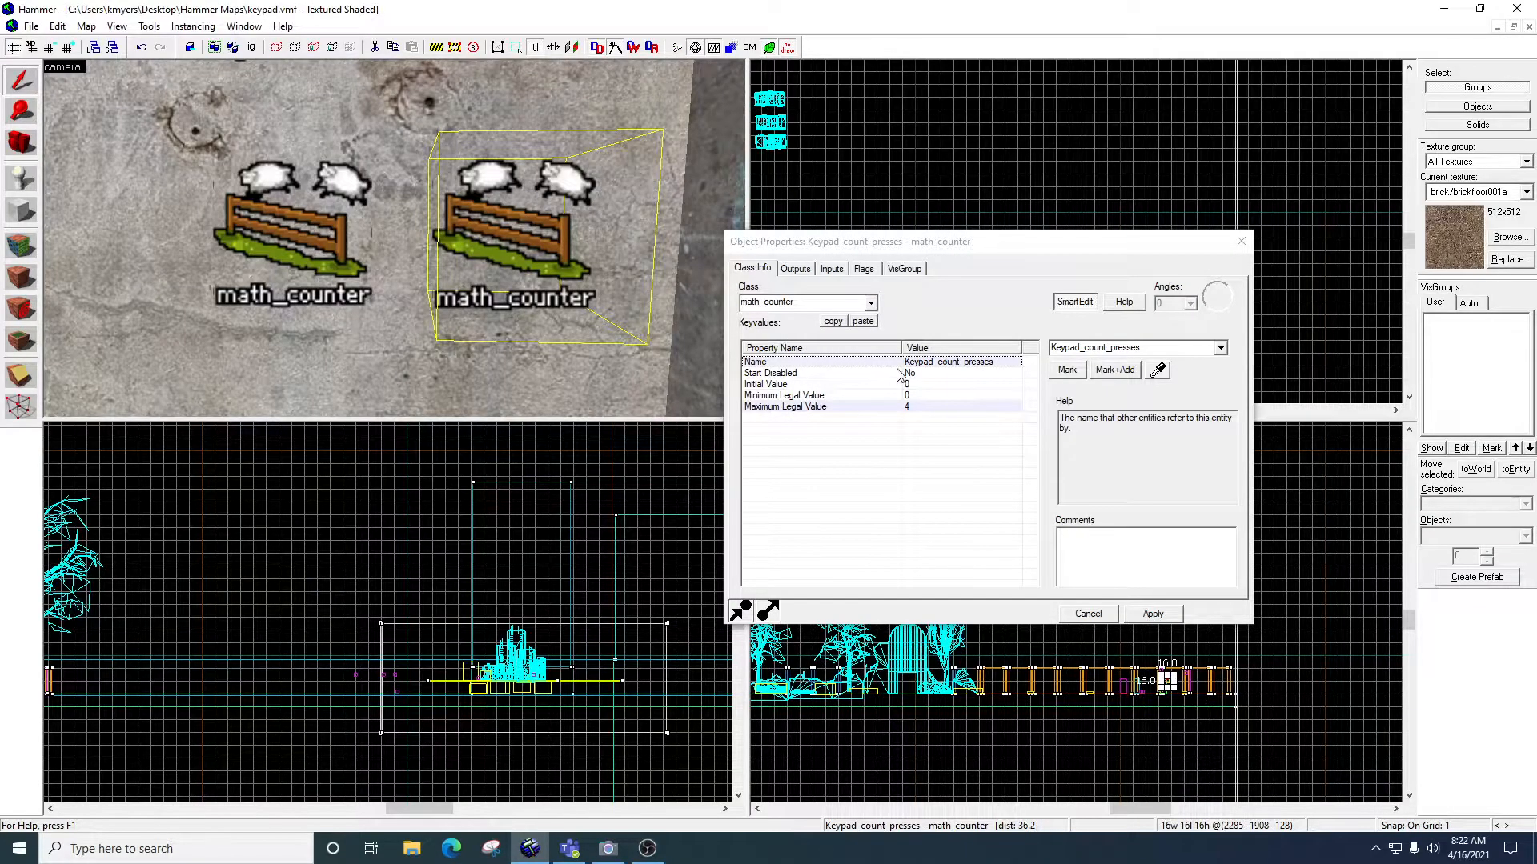
pyautogui.click(803, 271)
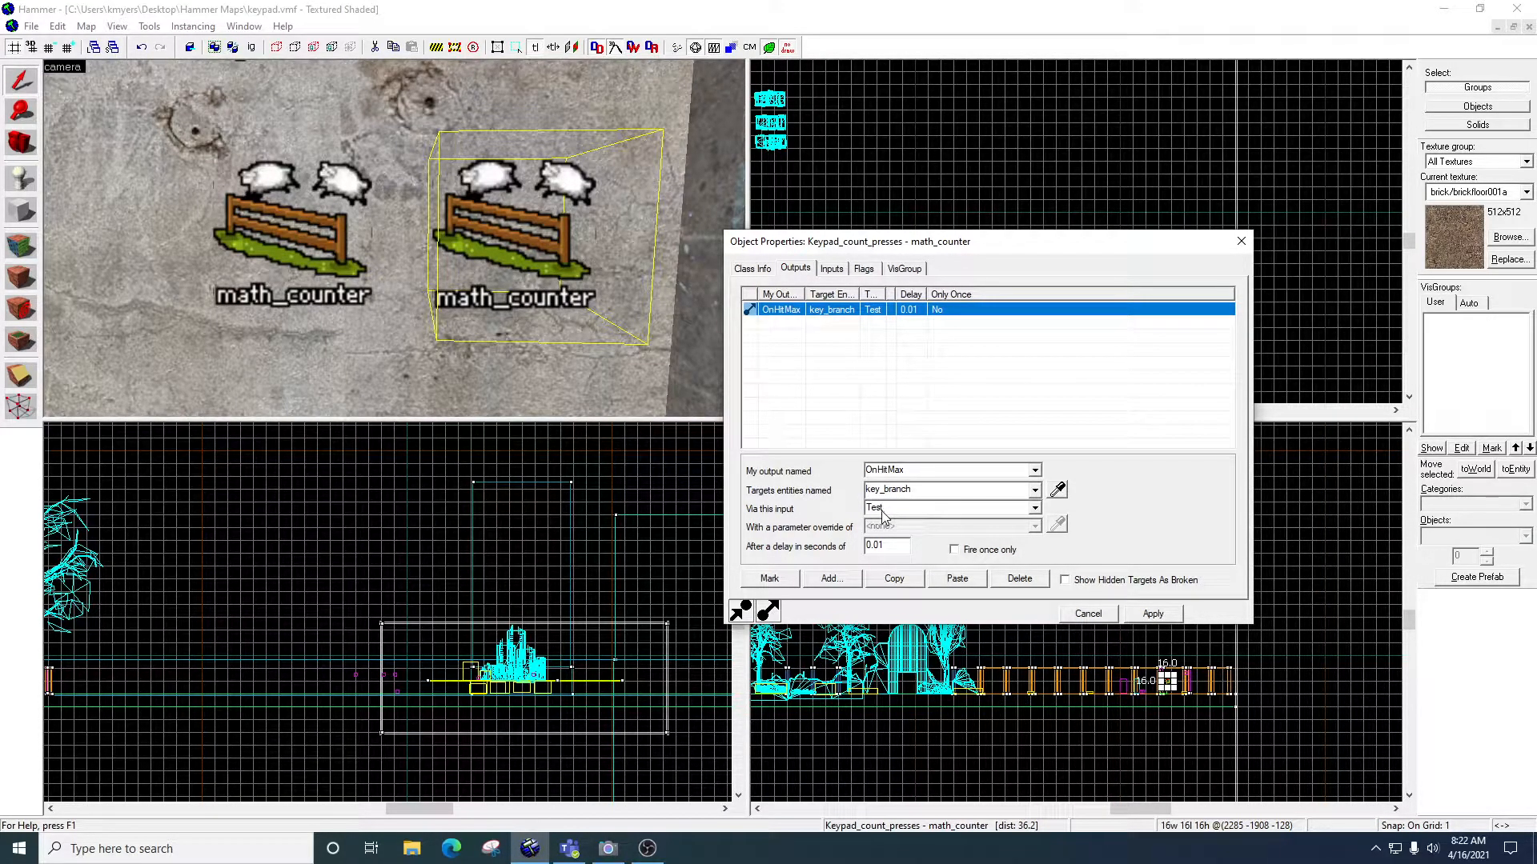
# Compare the maximum legal value of Keypad_count_presses with its OnHitMax output to key_branch, and close its properties
pyautogui.click(453, 274)
pyautogui.press('z')
pyautogui.press('z')
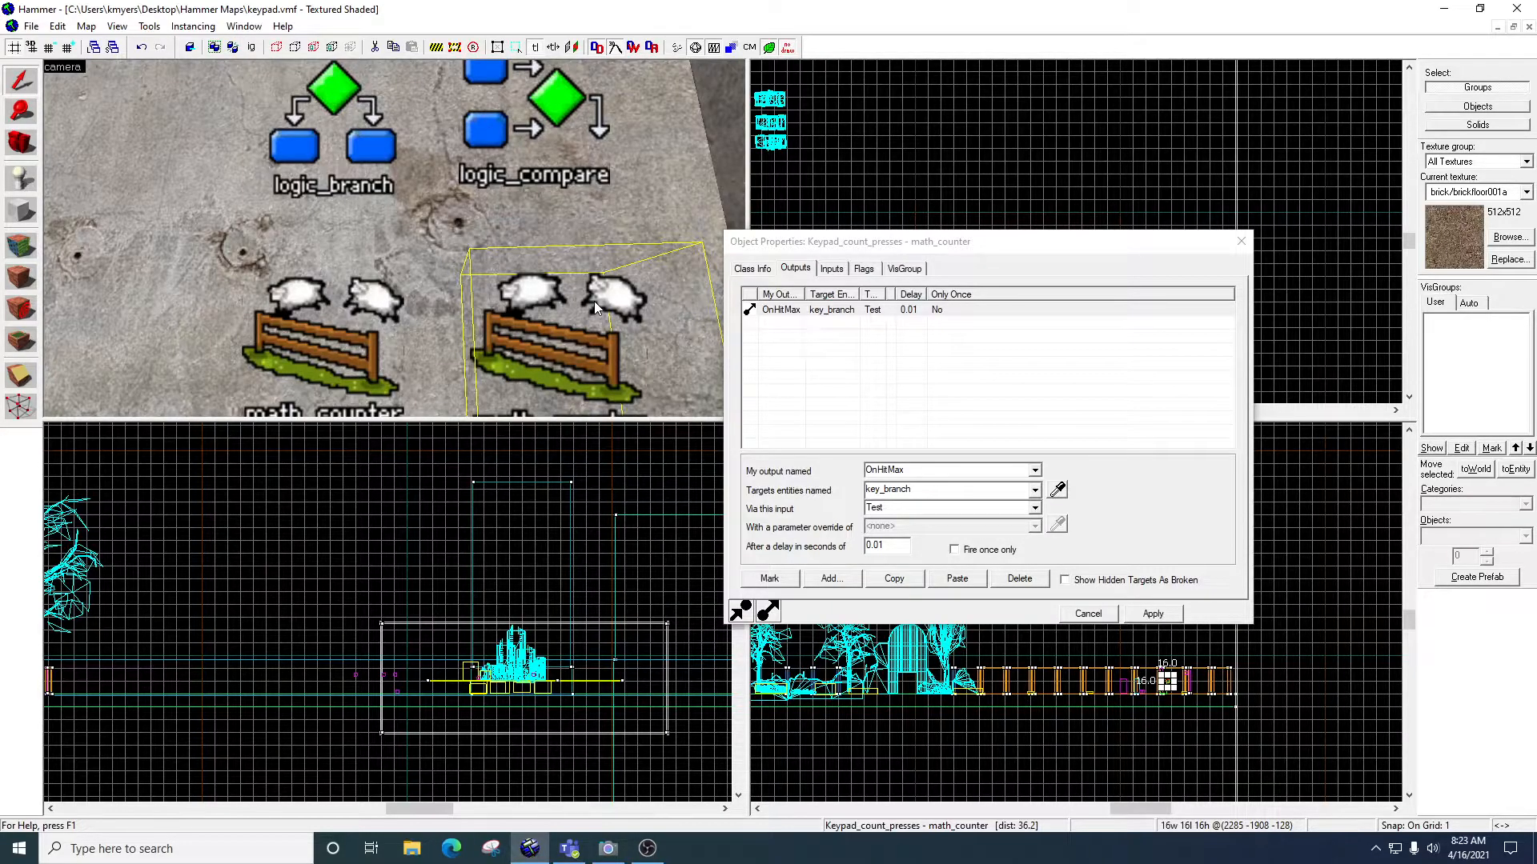
pyautogui.click(754, 268)
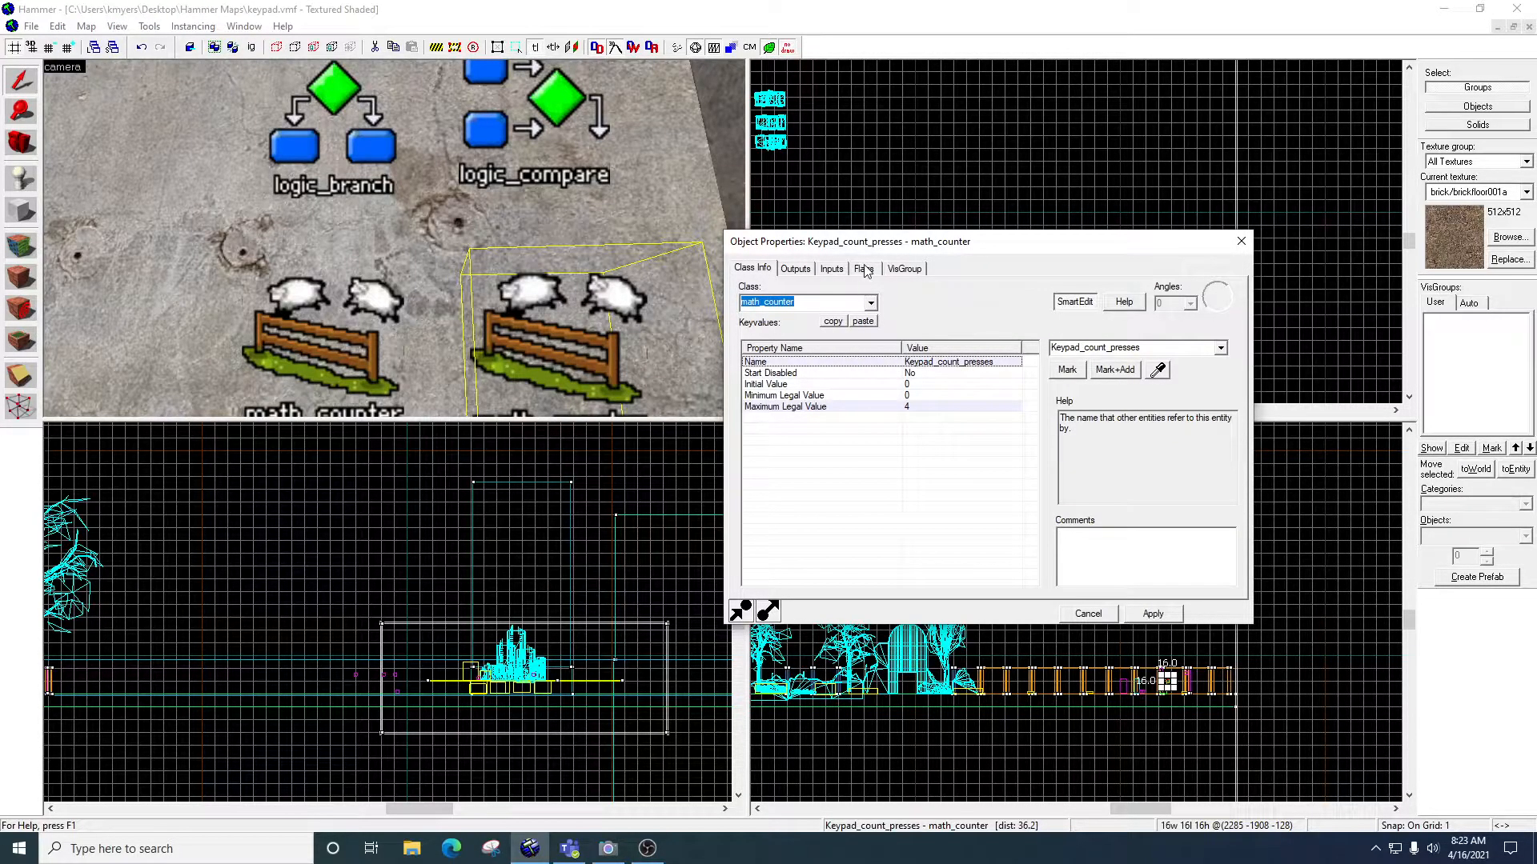
pyautogui.click(804, 270)
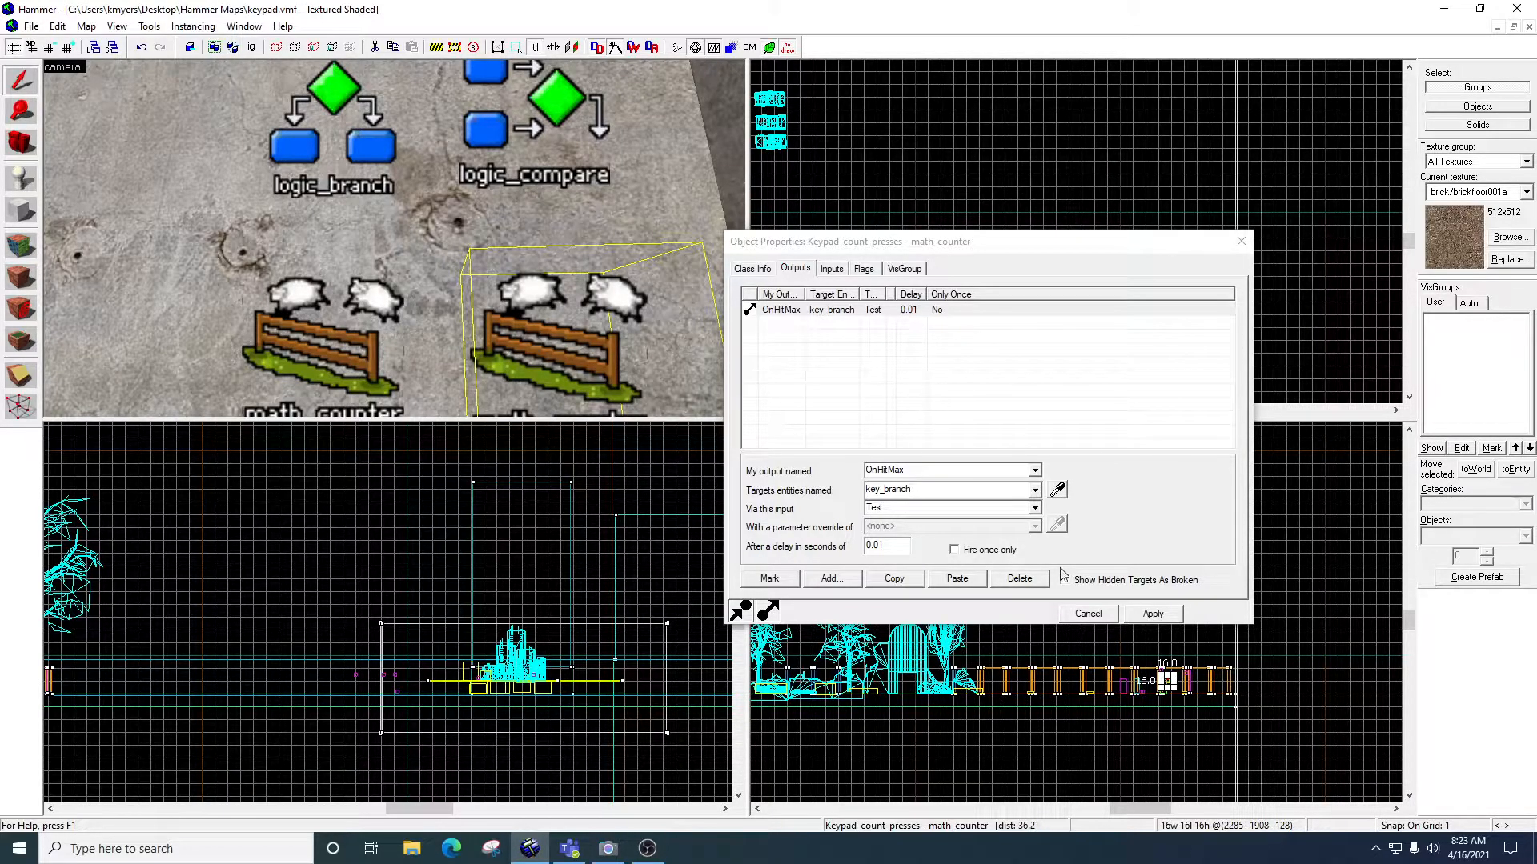
pyautogui.click(786, 277)
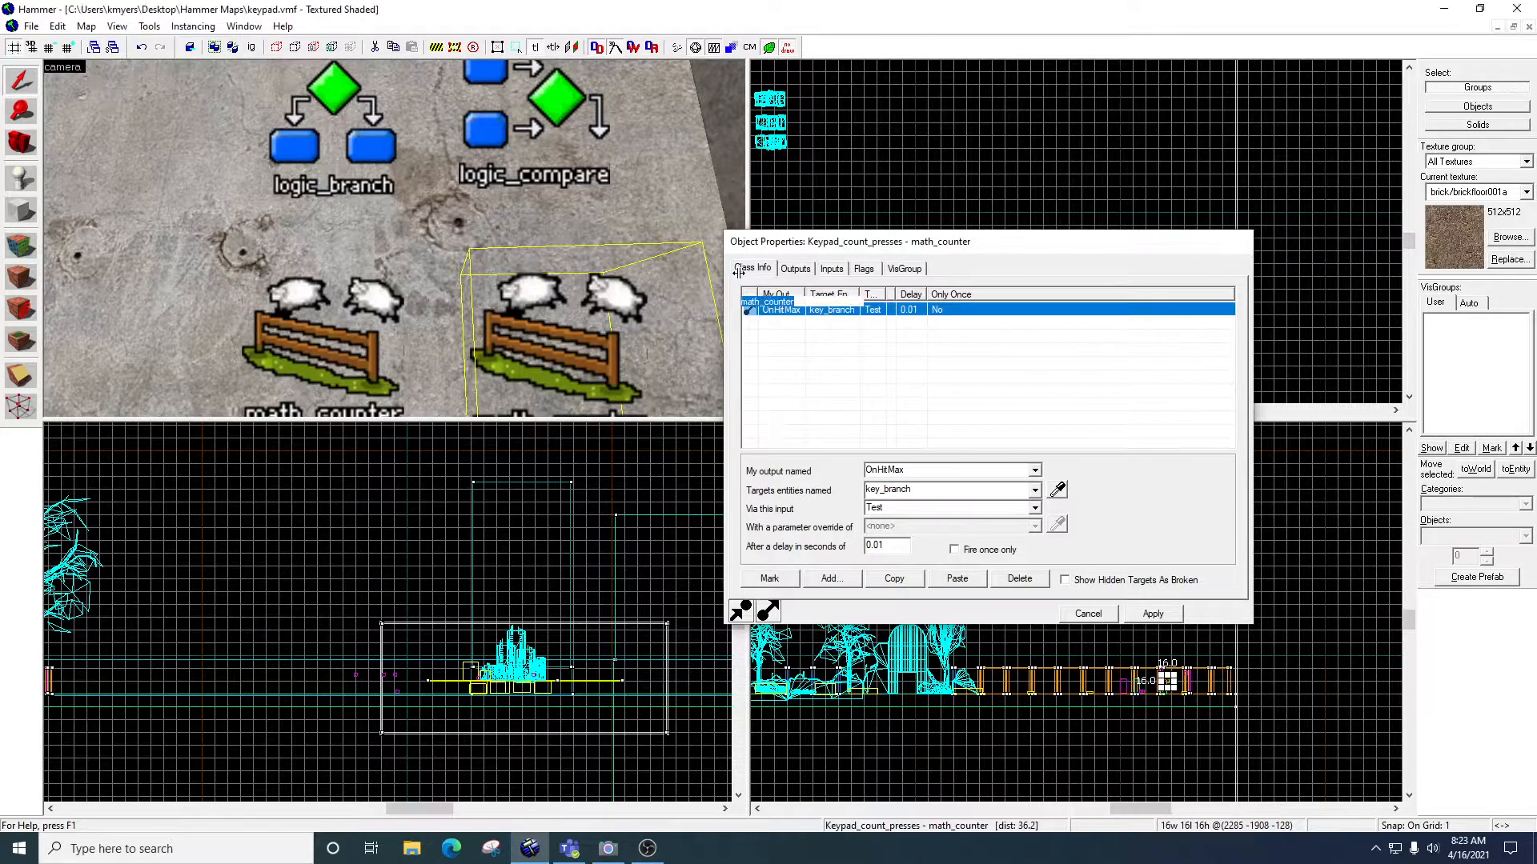
pyautogui.press('Escape')
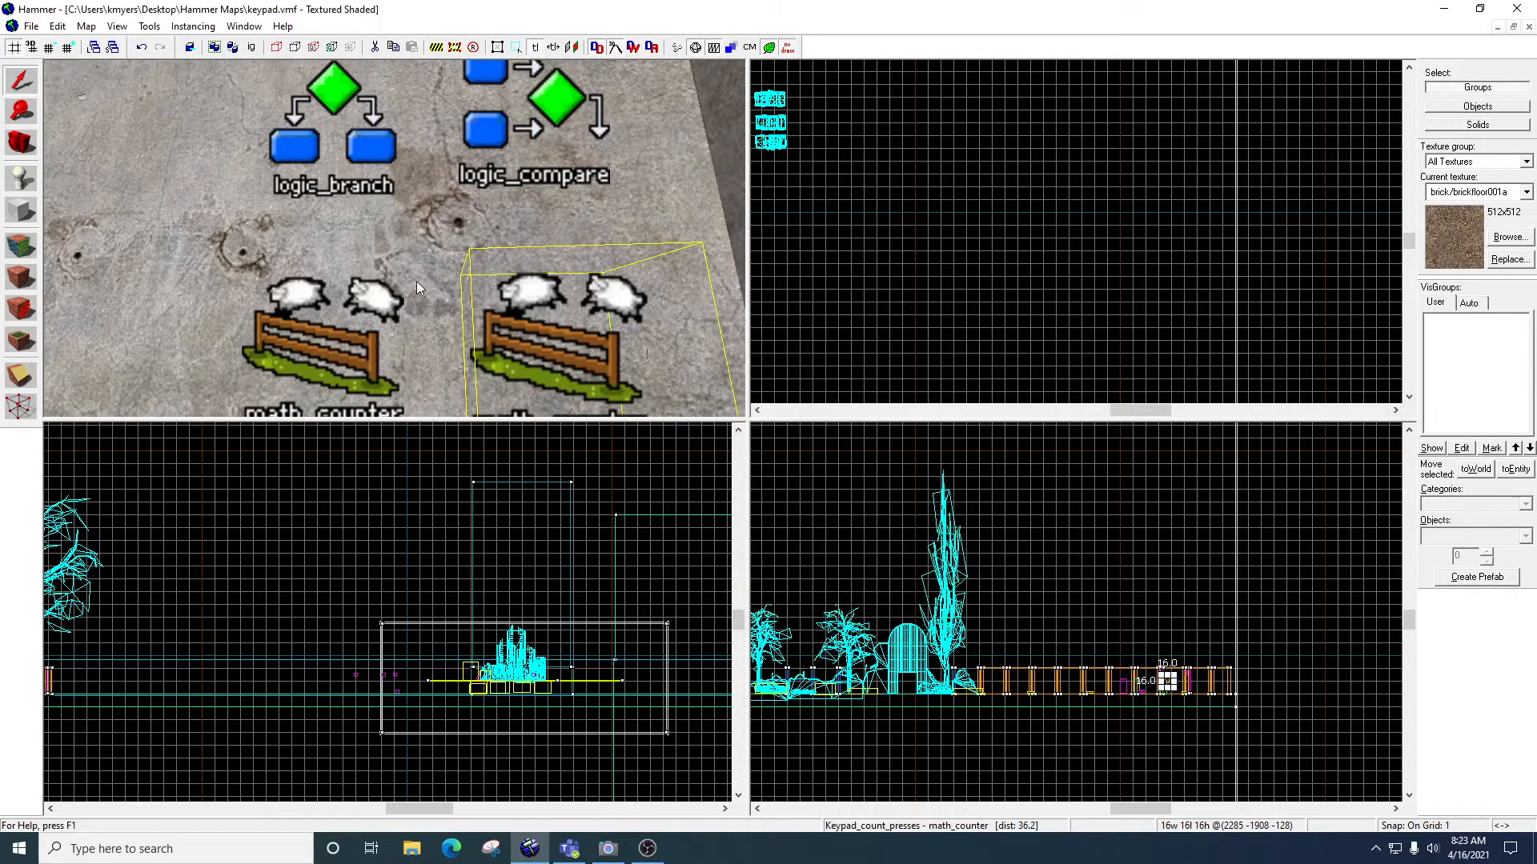
# Examine the legal value limits of Keypad_correct_count and its OnHitMax output to key_branch, and close its properties
pyautogui.click(299, 300)
pyautogui.hotkey('alt', 'Return')
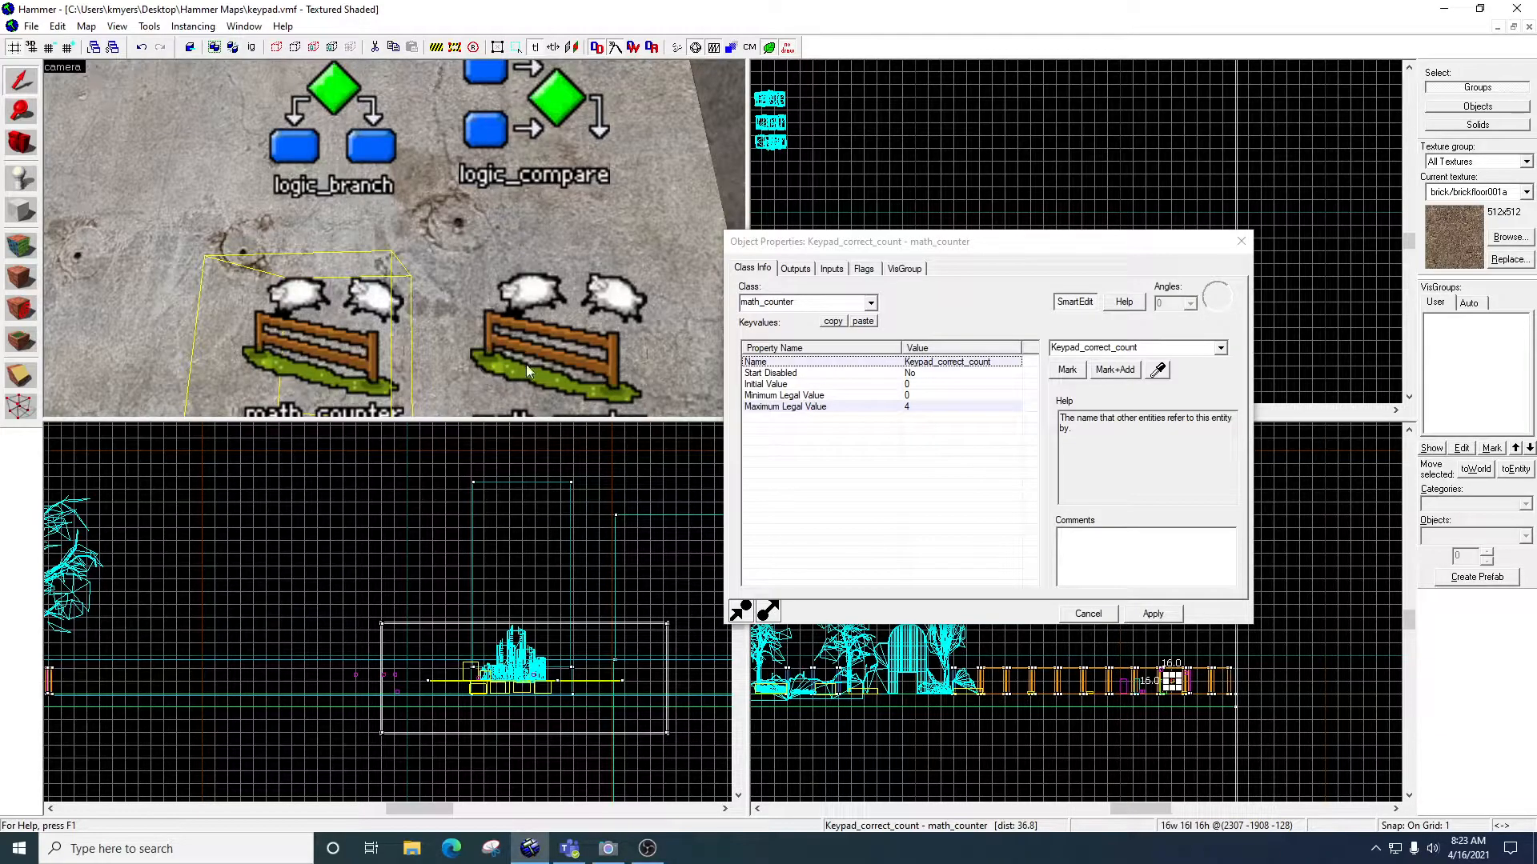
pyautogui.click(795, 268)
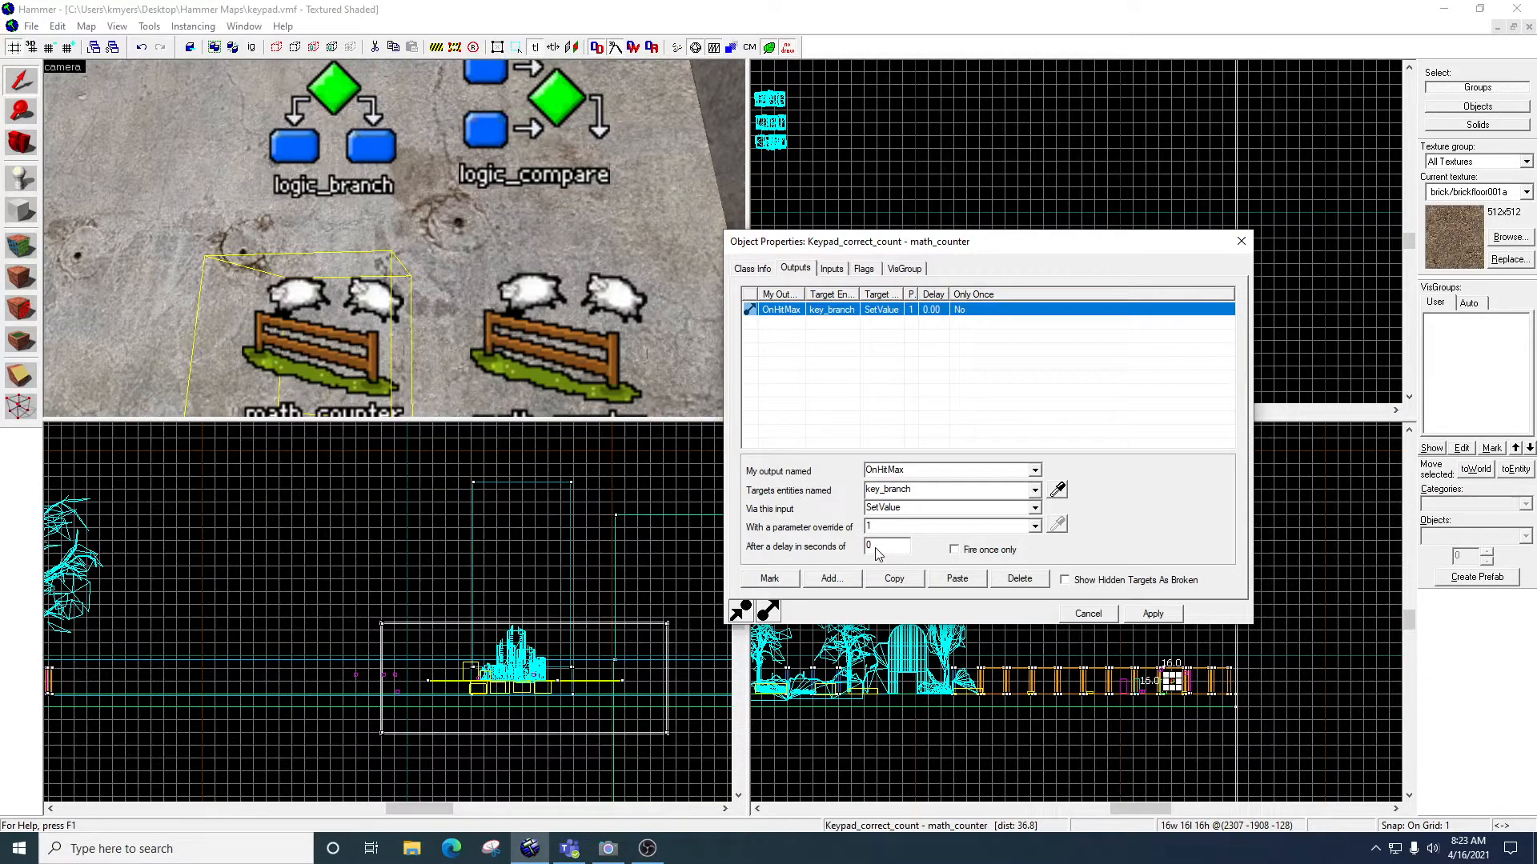
pyautogui.click(461, 348)
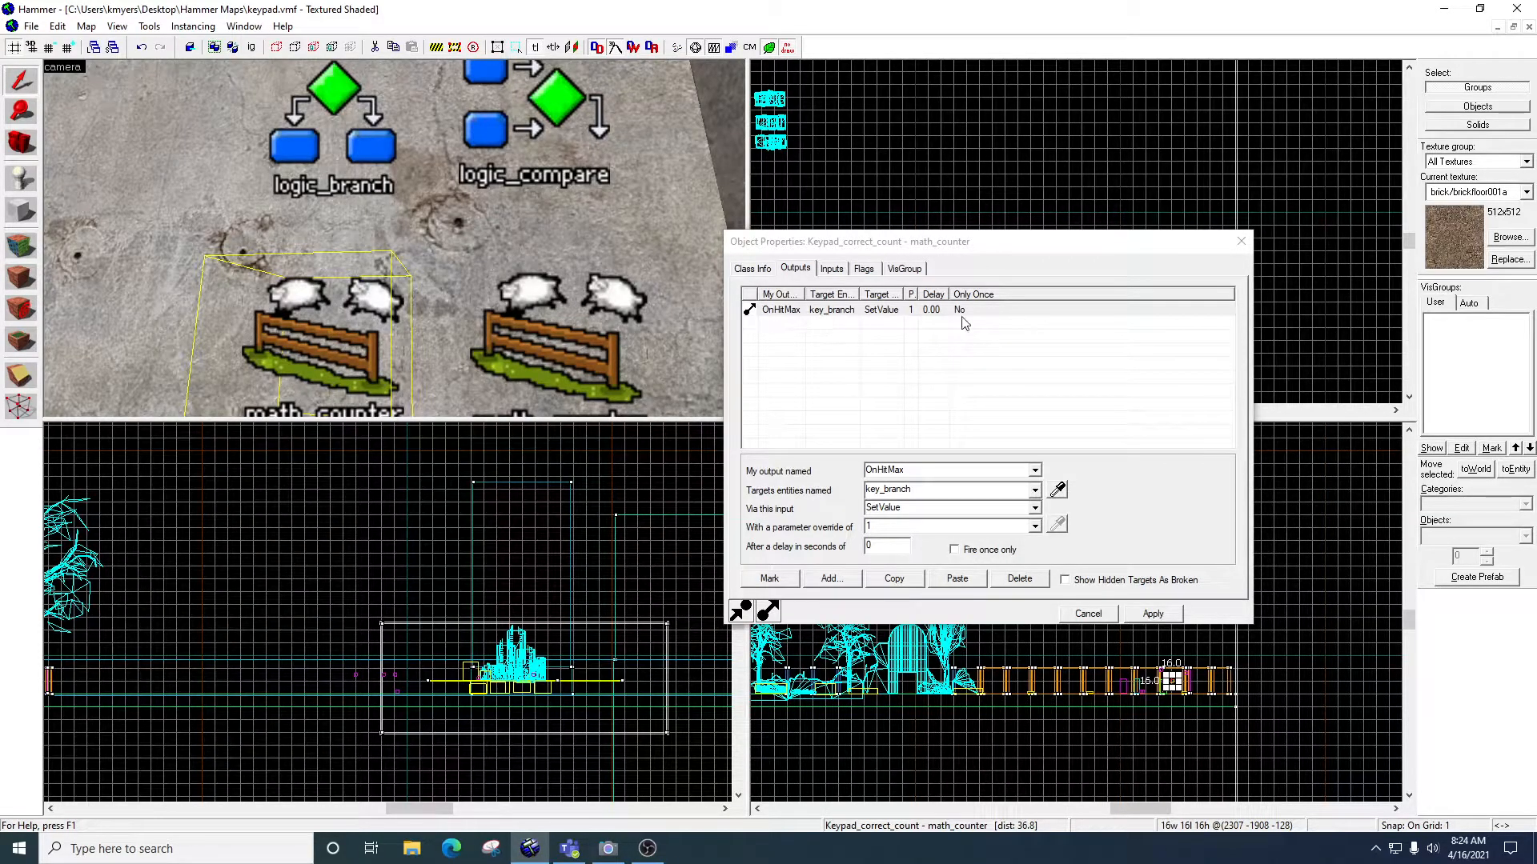
pyautogui.click(757, 269)
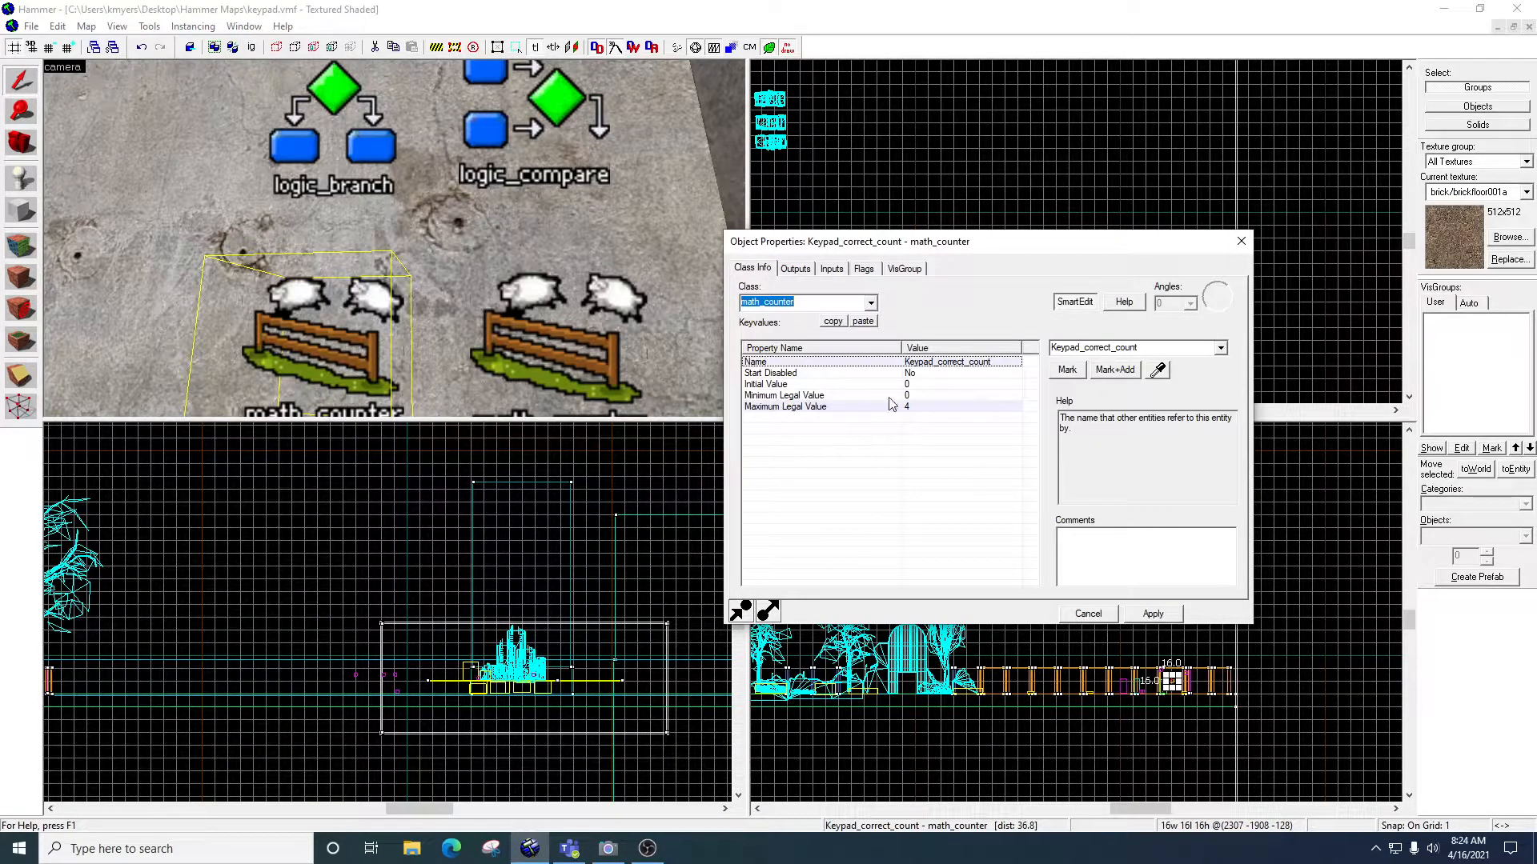
pyautogui.click(798, 269)
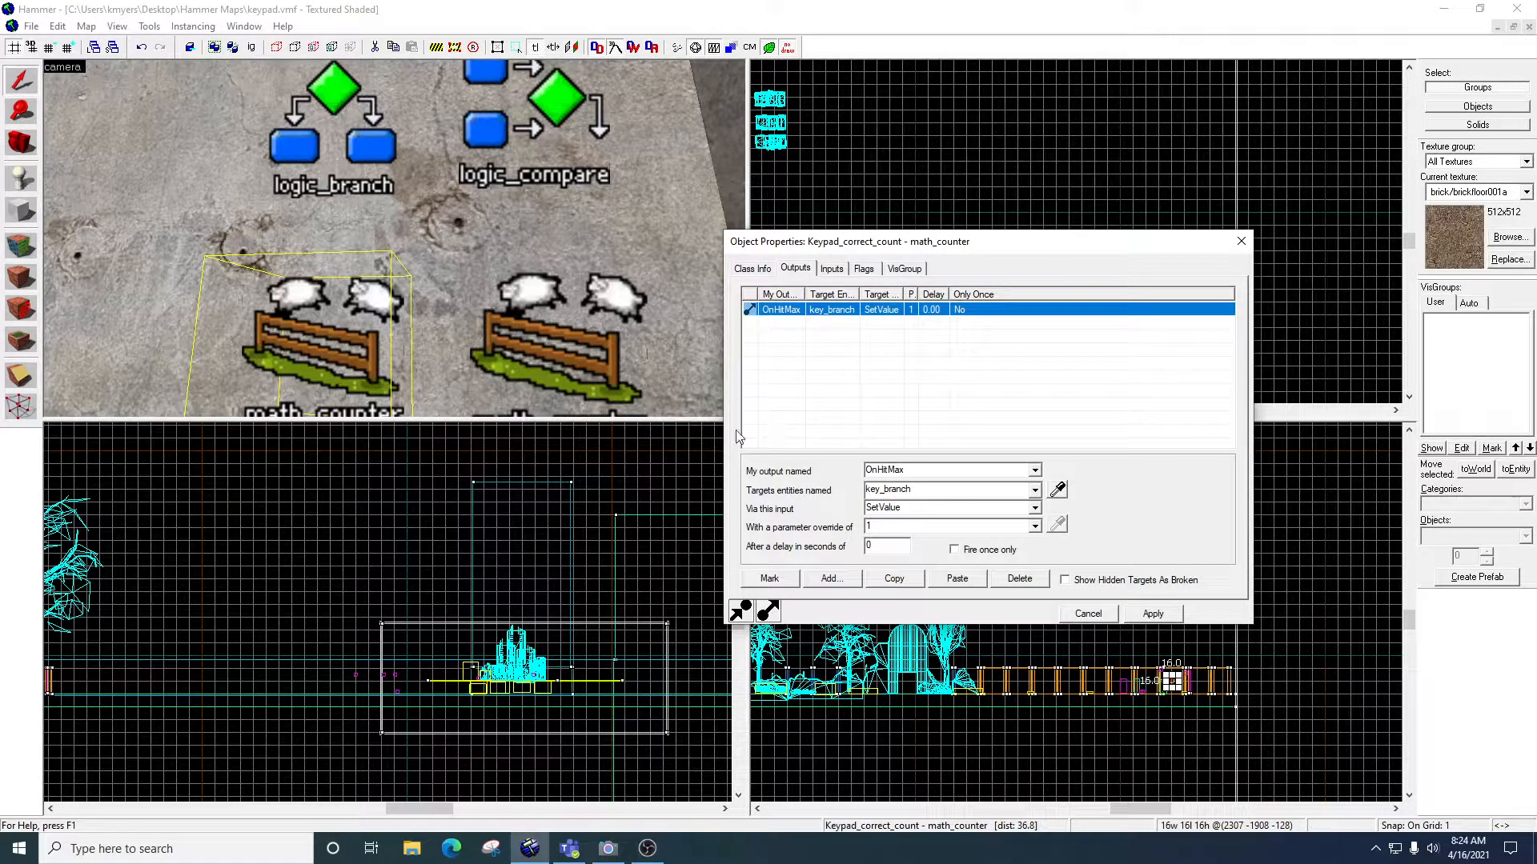
pyautogui.click(335, 294)
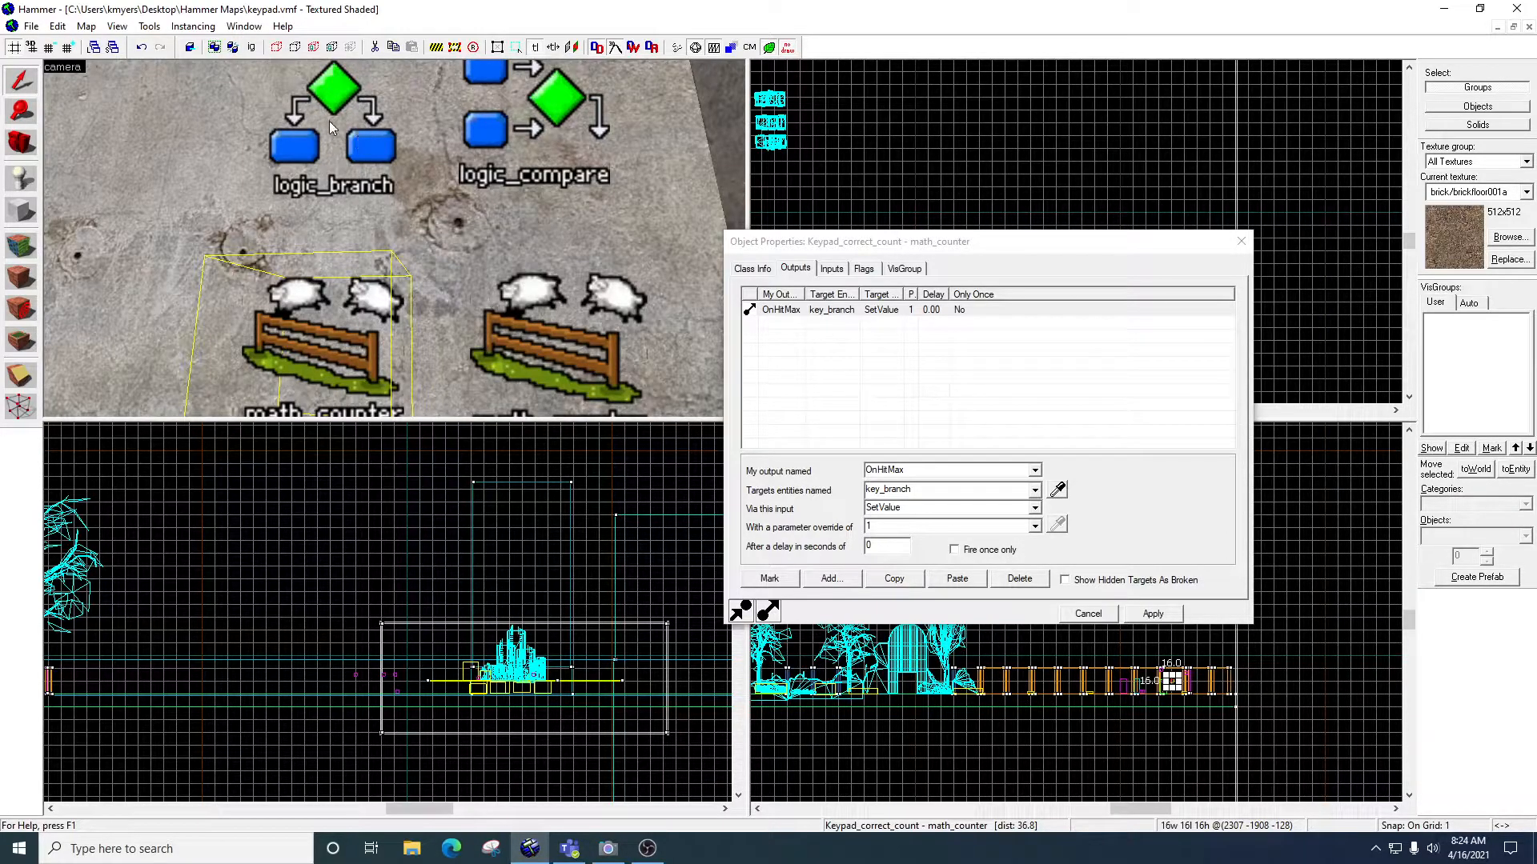
pyautogui.click(1242, 242)
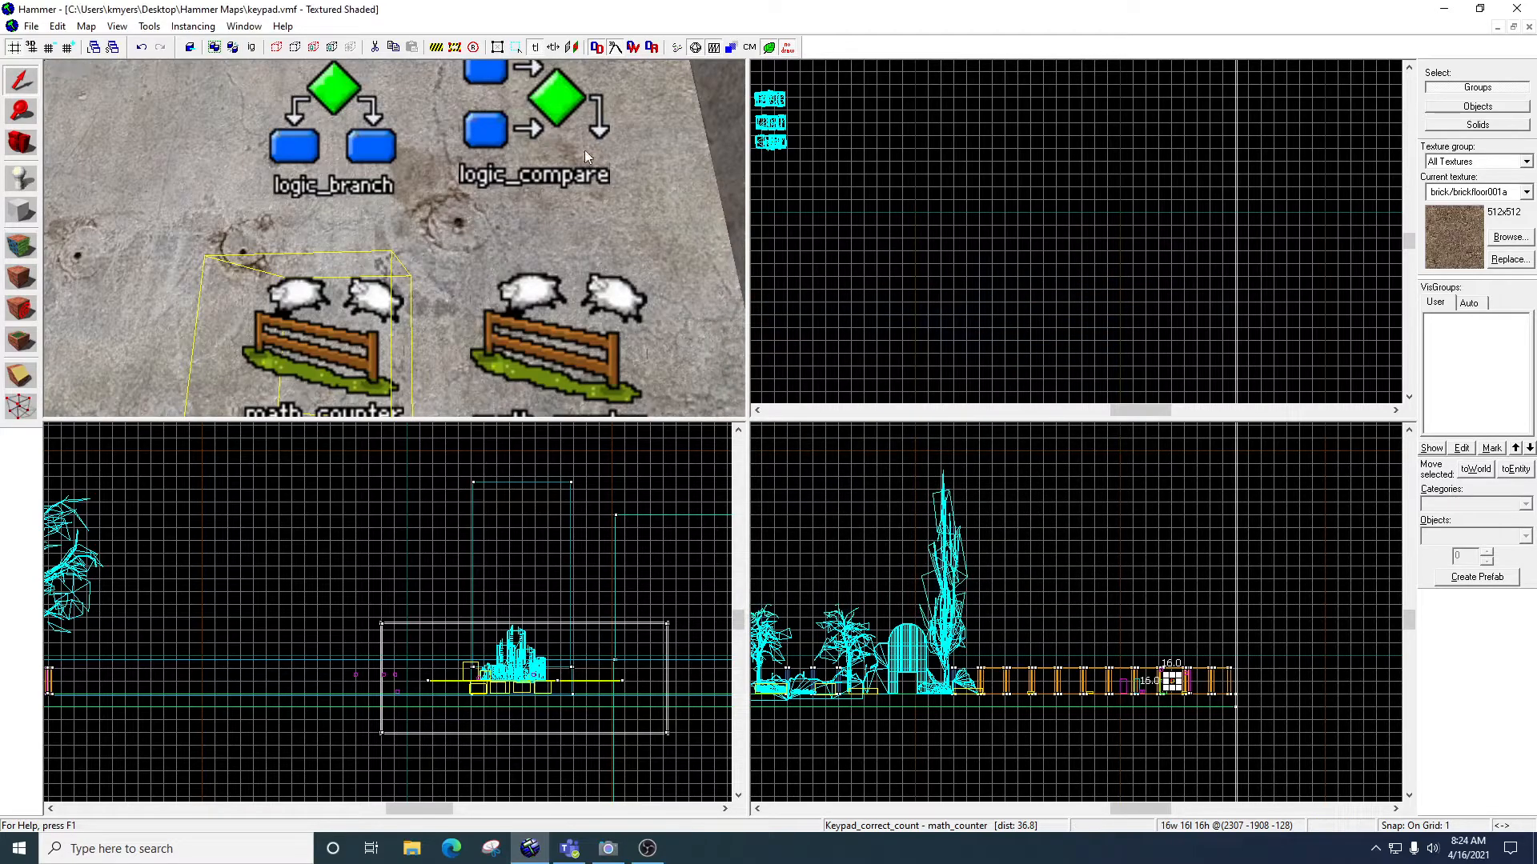
# Check the initial and compare values of key_compare1 and its OnEqualTo output to Keypad_correct_count, and close its properties
pyautogui.doubleClick(546, 100)
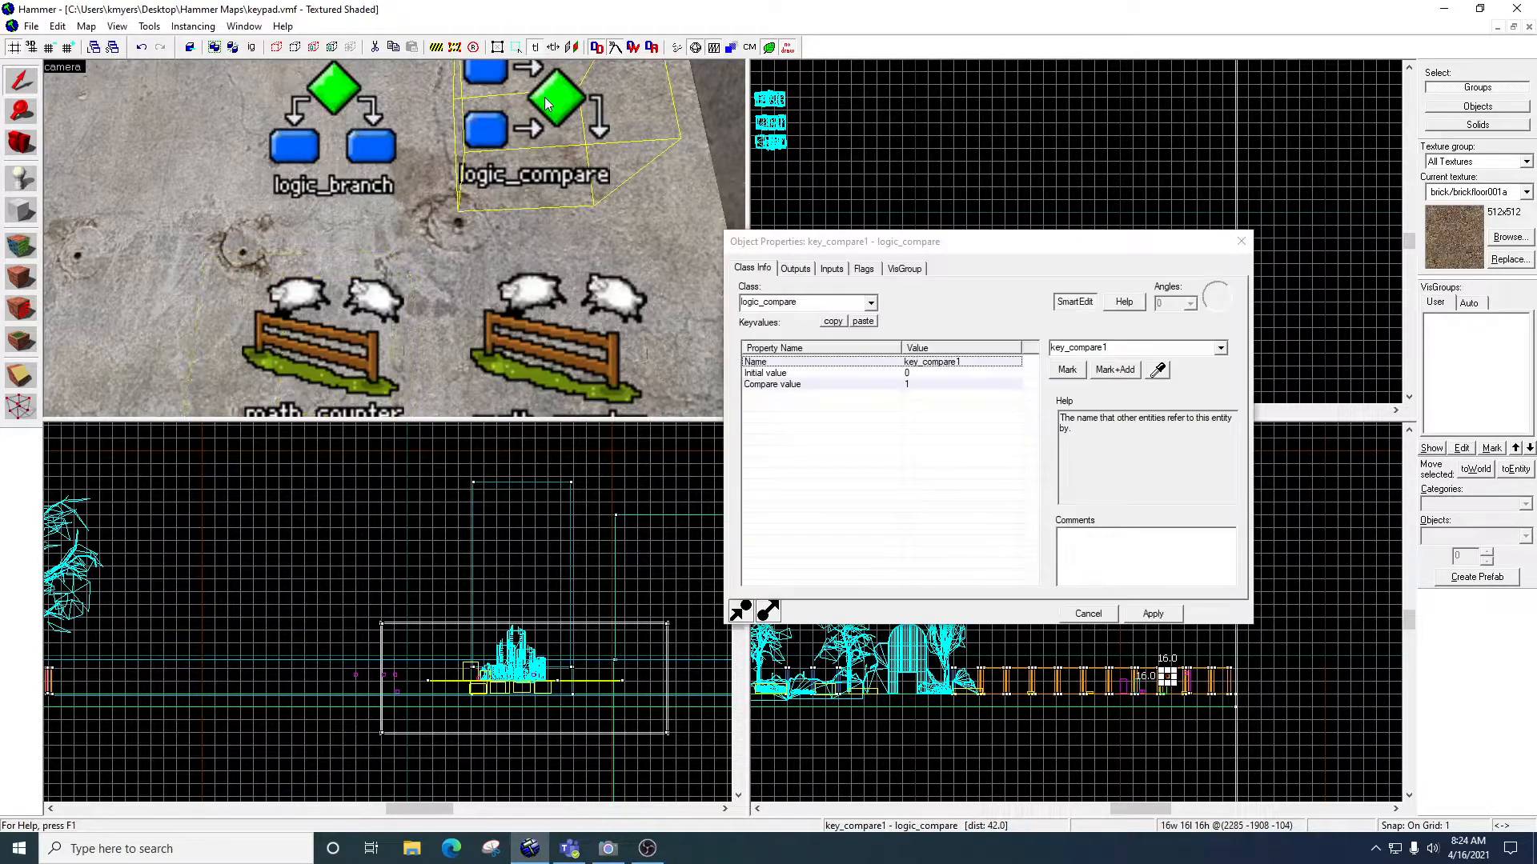
pyautogui.click(796, 268)
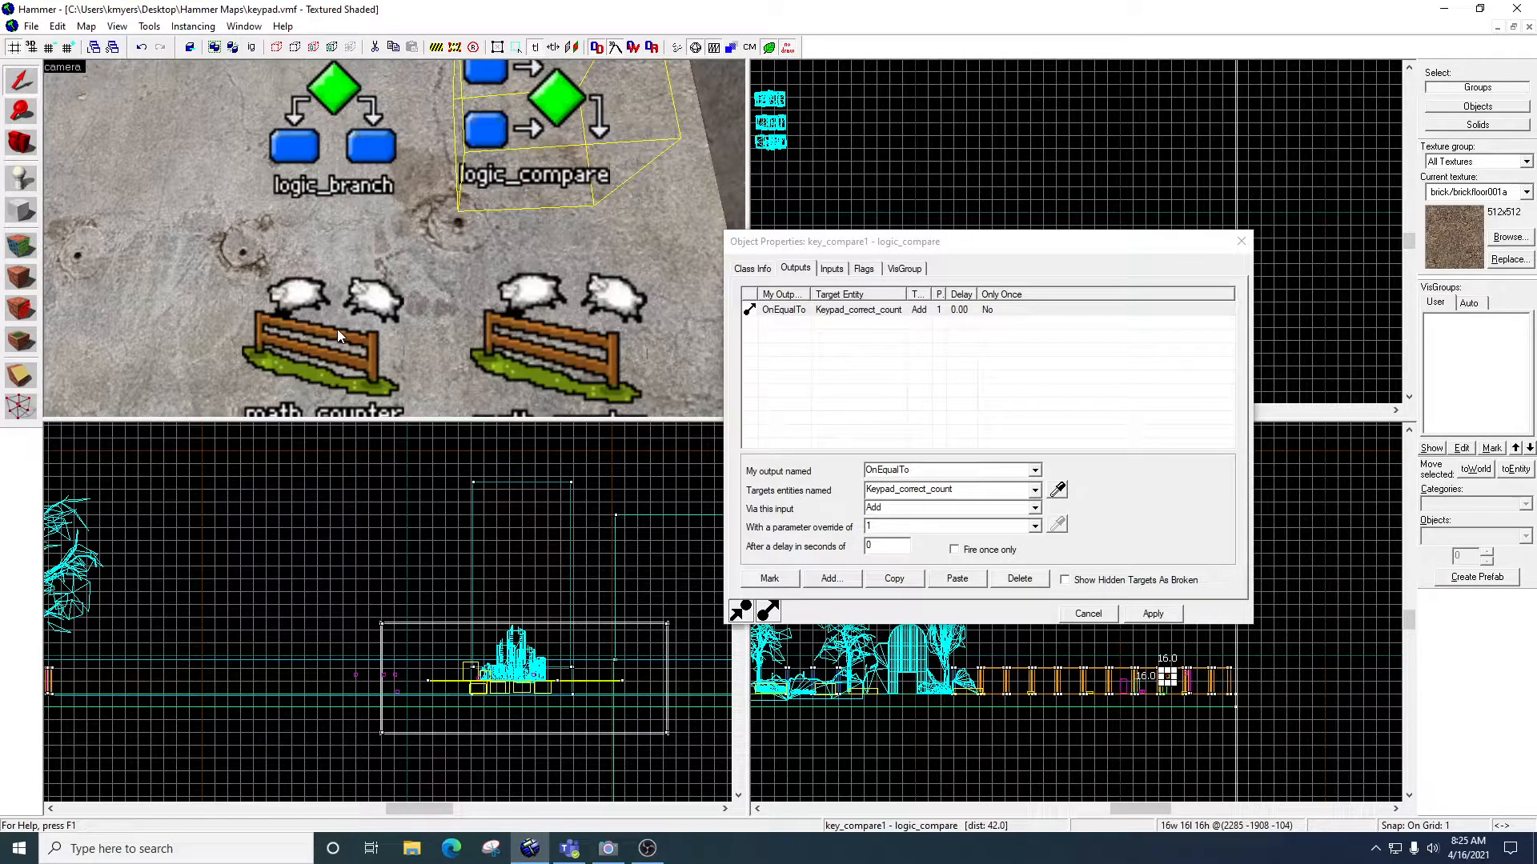
pyautogui.click(755, 269)
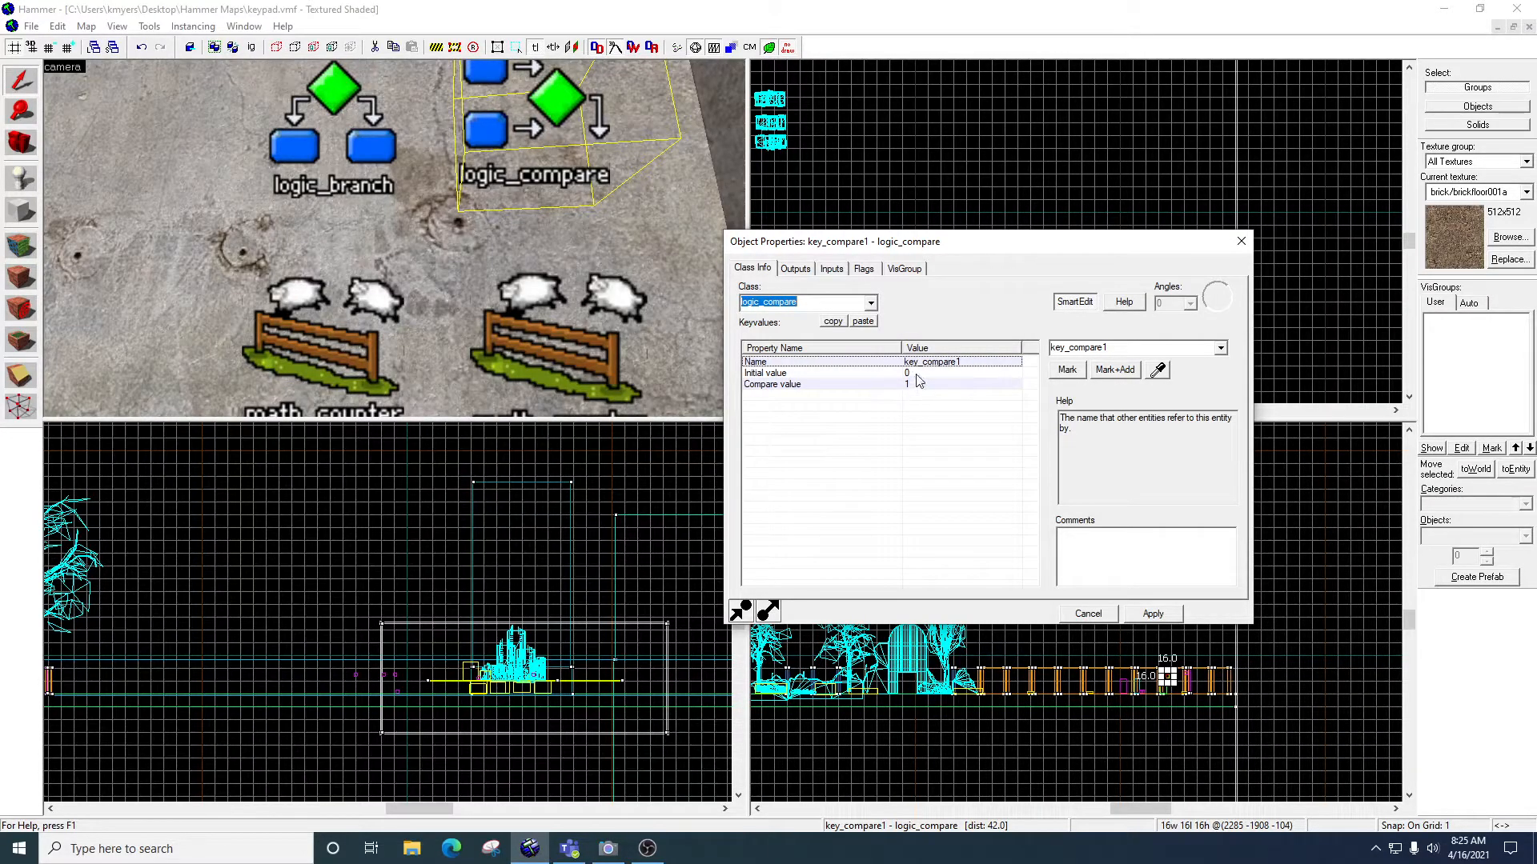
pyautogui.click(454, 323)
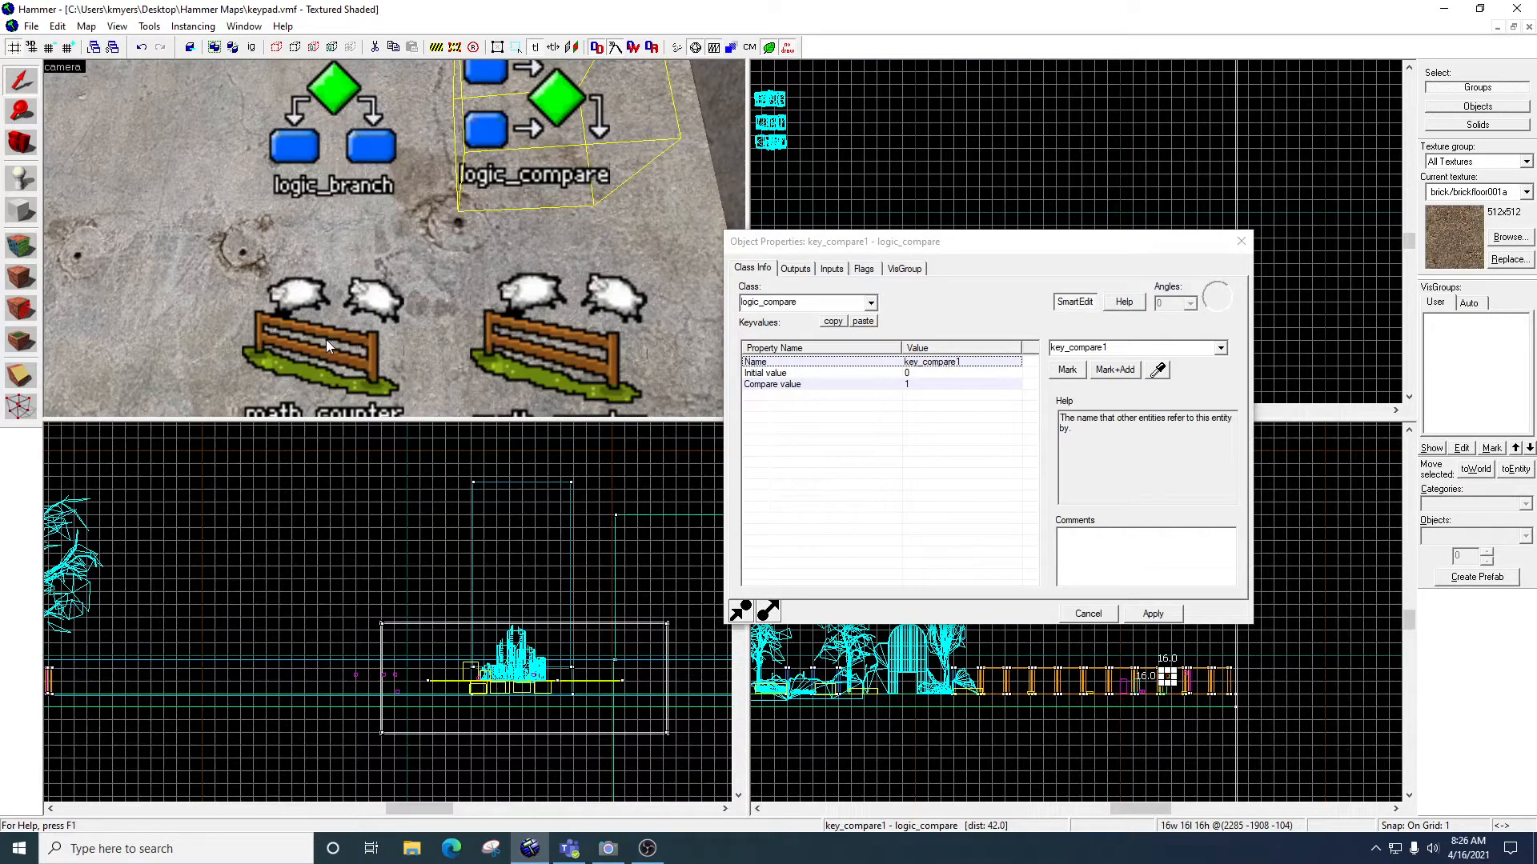
pyautogui.click(1241, 241)
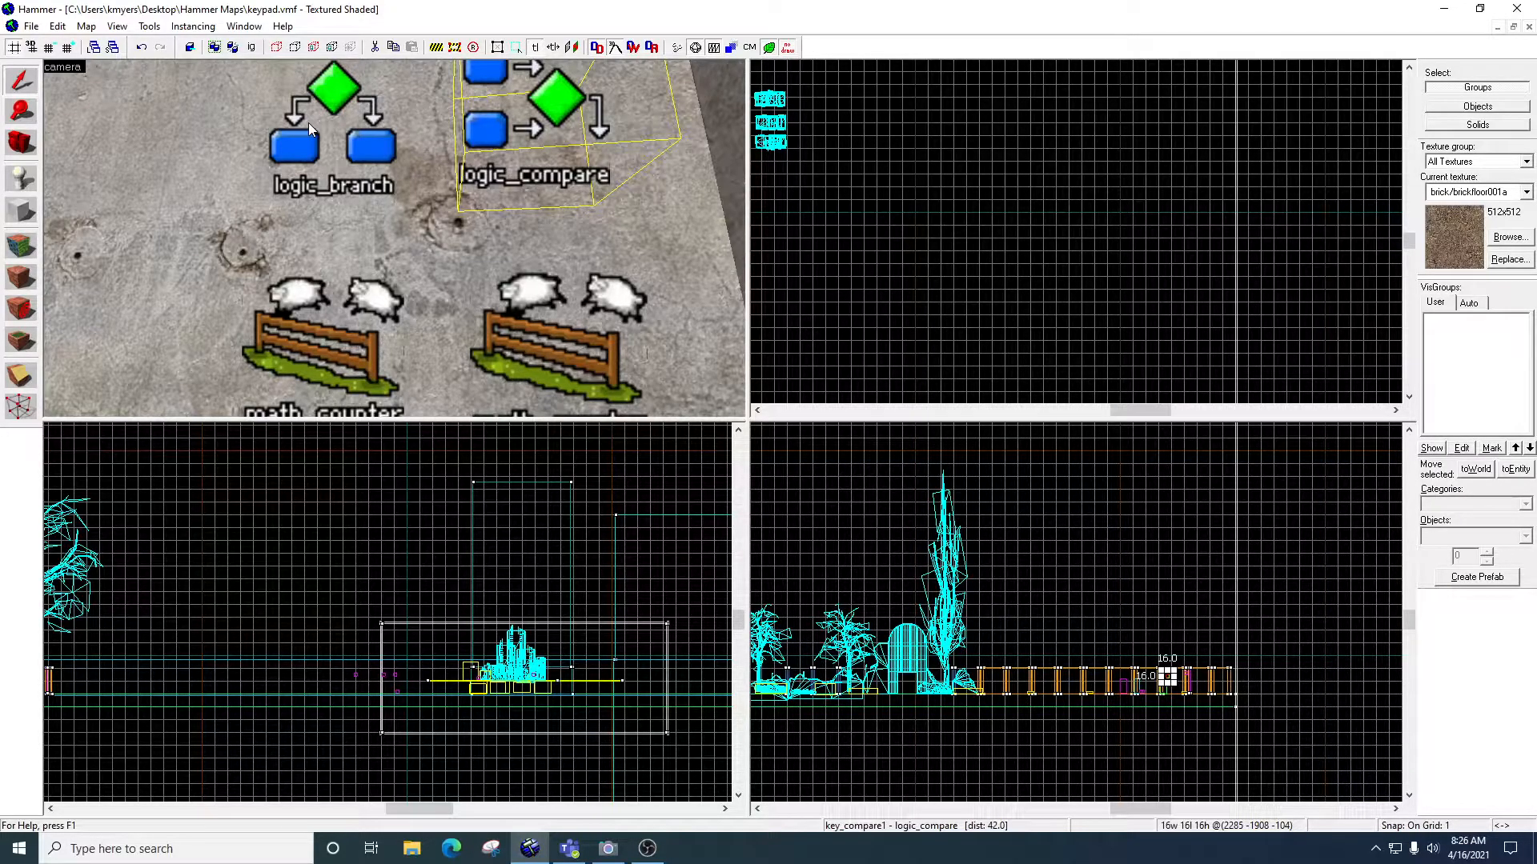
# Show the outputs of key_branch and enlarge and reposition the properties window so the full list and the logic entities are visible
pyautogui.doubleClick(362, 152)
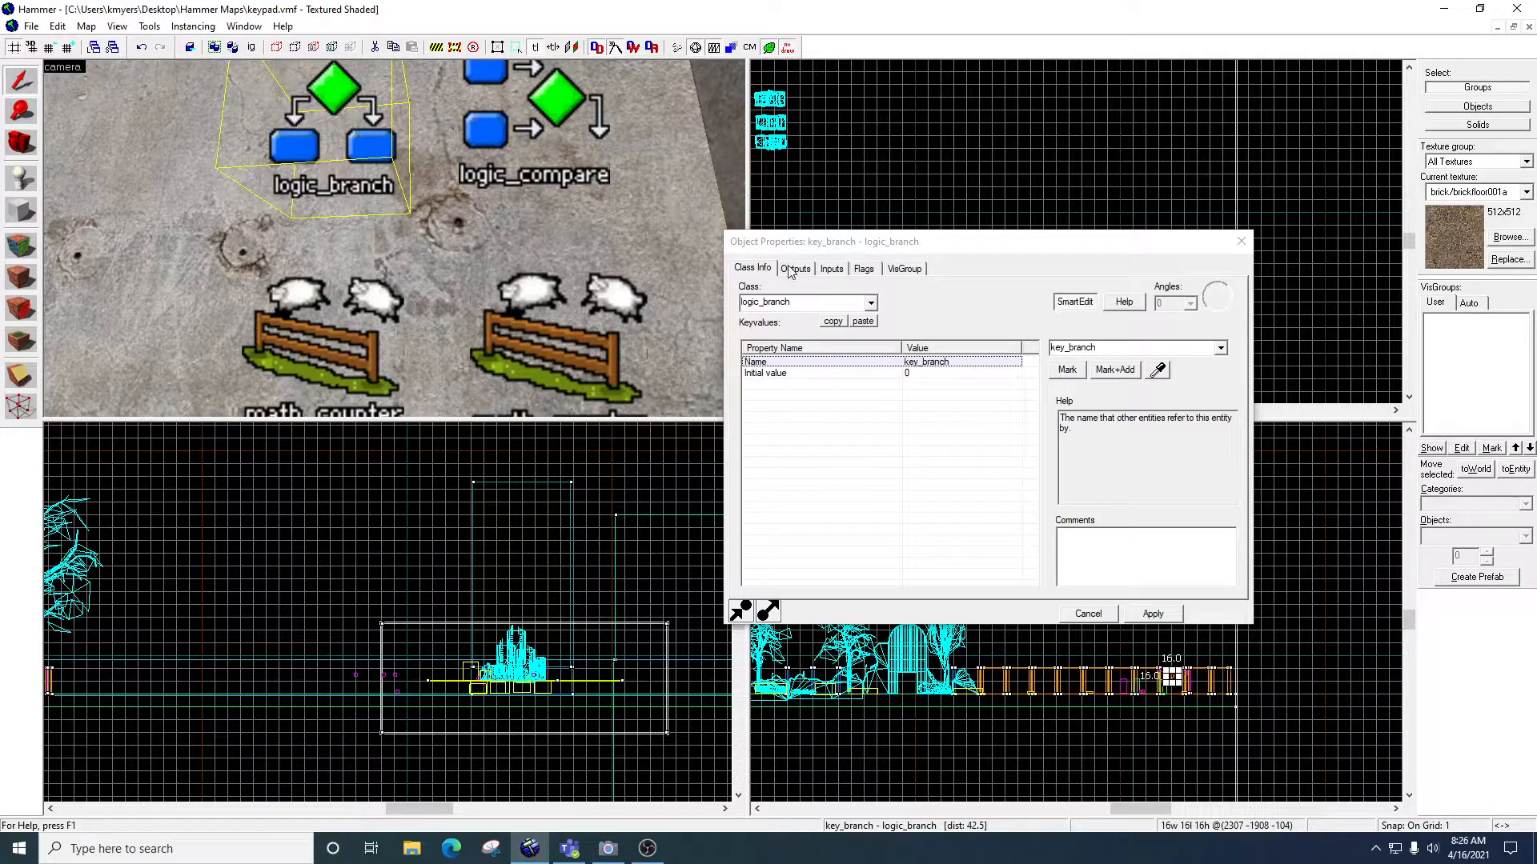
pyautogui.click(793, 269)
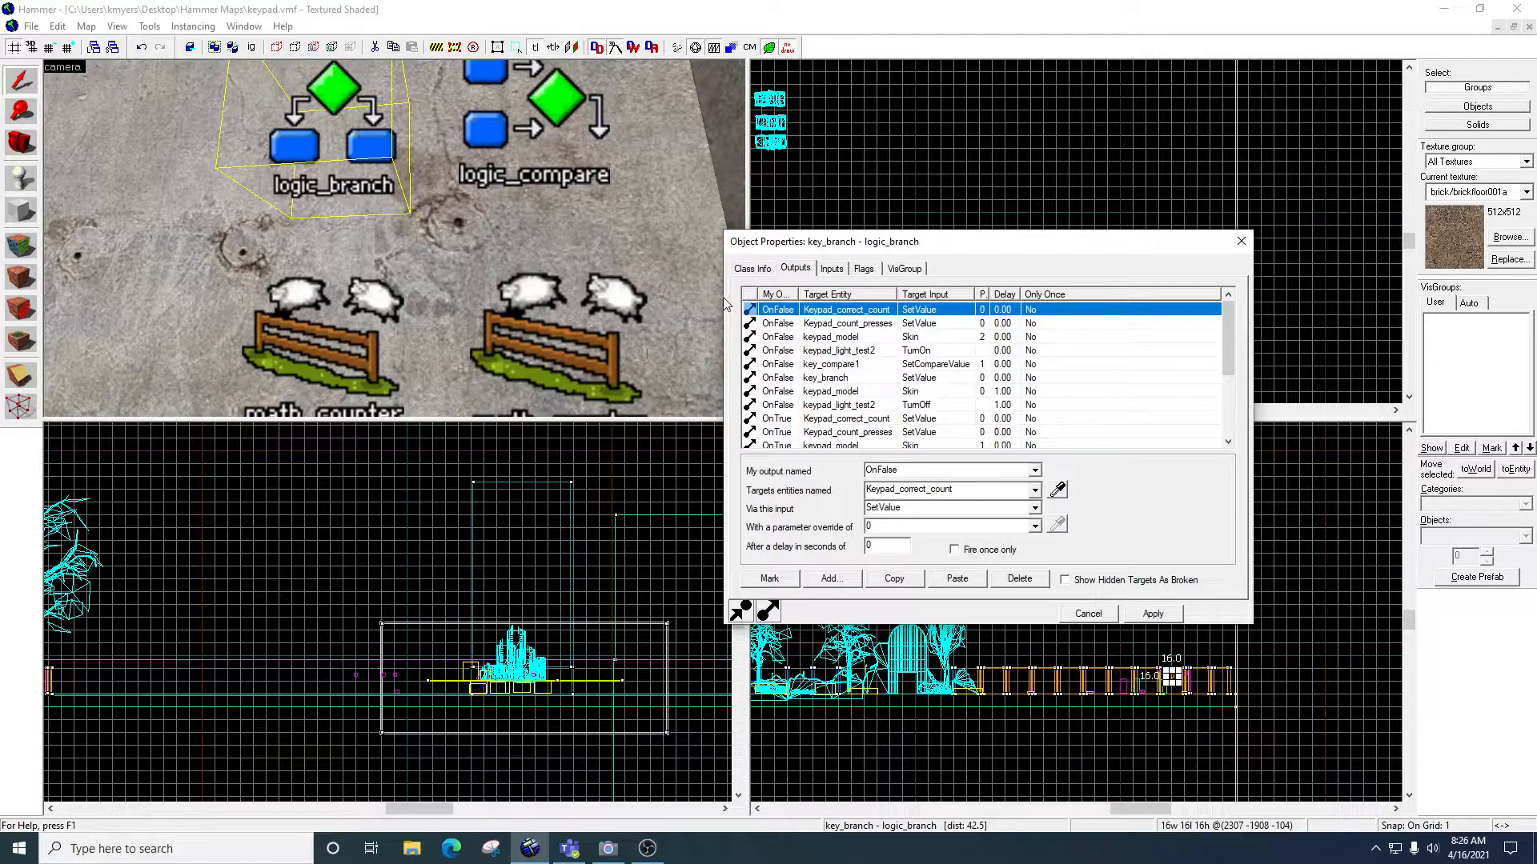
pyautogui.moveTo(724, 302); pyautogui.dragTo(492, 302)
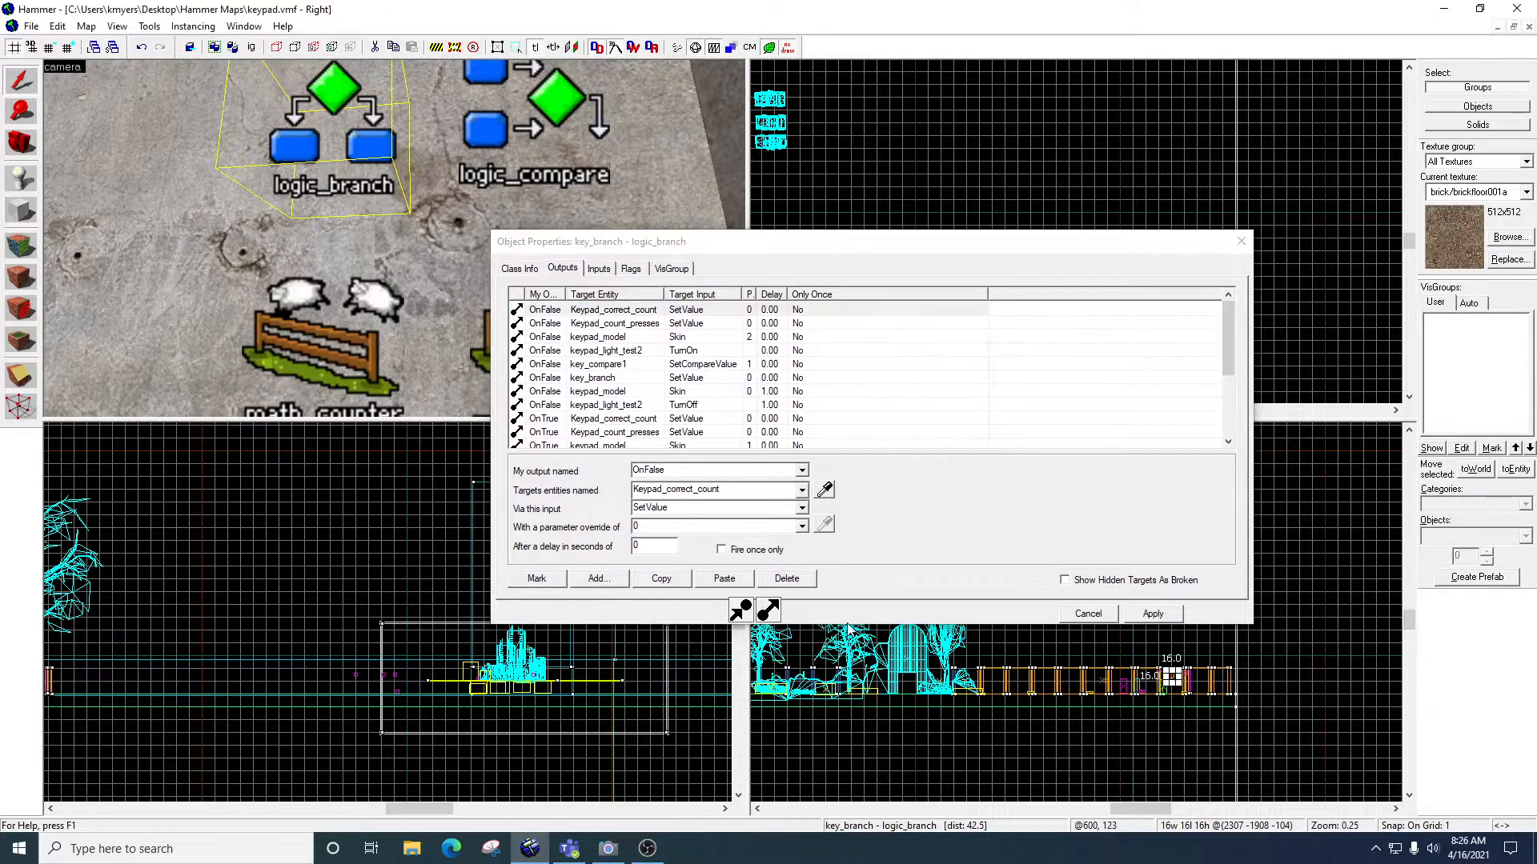
pyautogui.moveTo(852, 623); pyautogui.dragTo(858, 765)
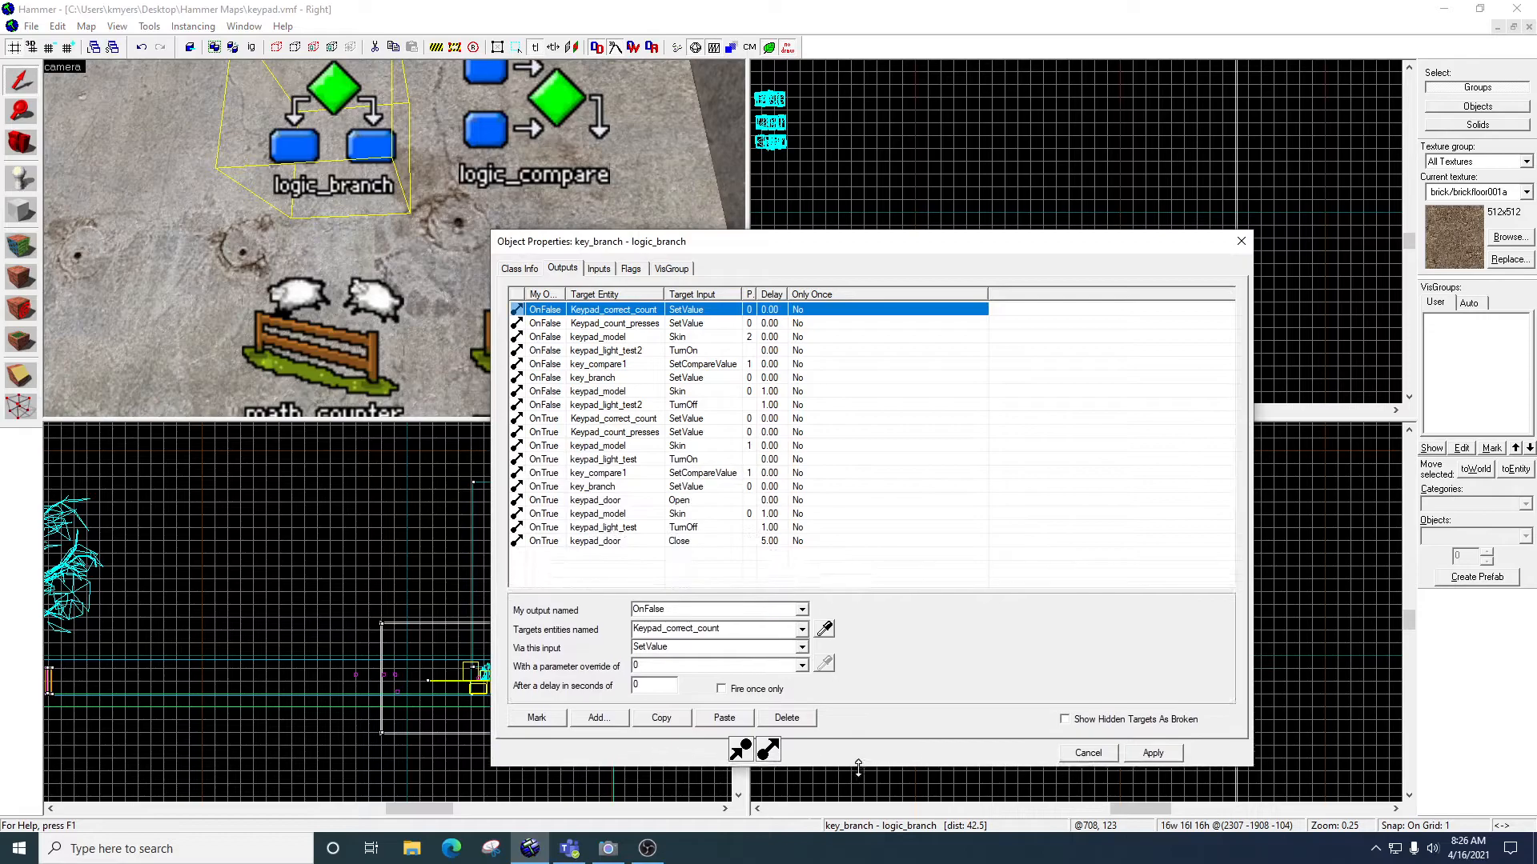
pyautogui.moveTo(873, 242); pyautogui.dragTo(810, 144)
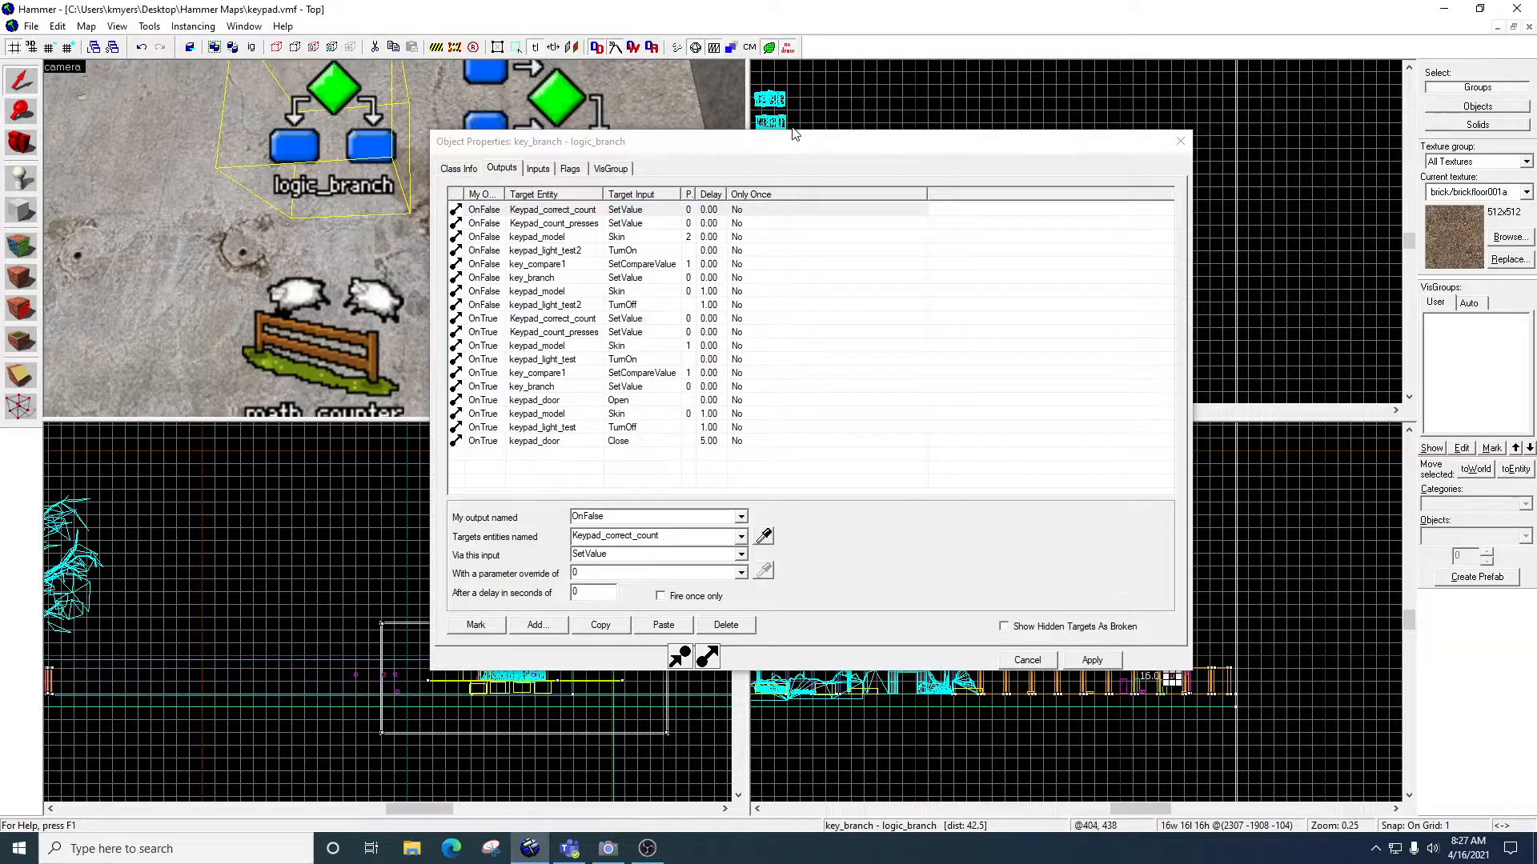
pyautogui.moveTo(801, 144); pyautogui.dragTo(1034, 237)
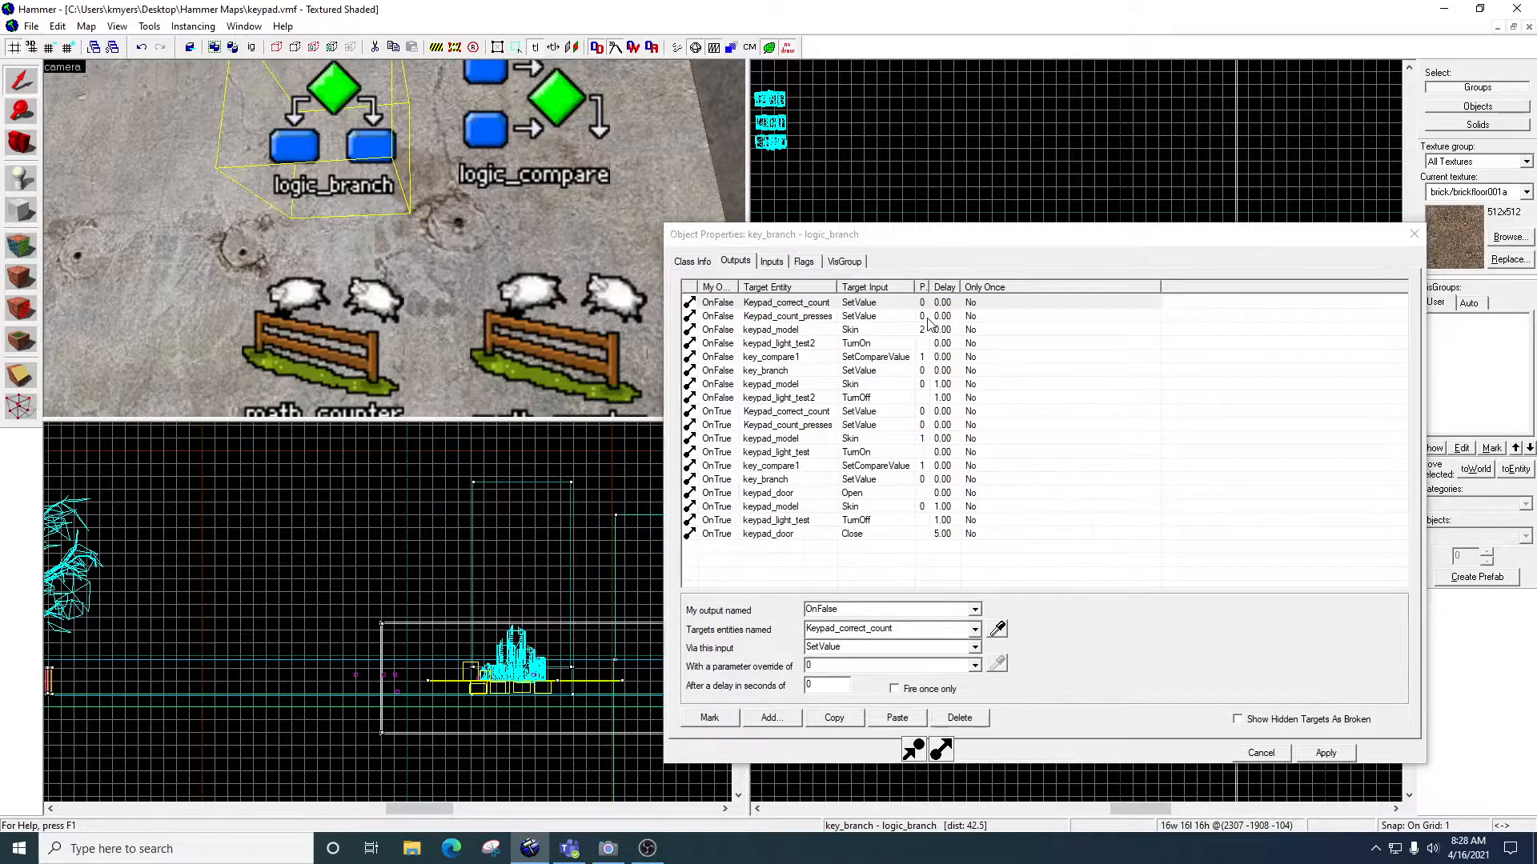
# Review the undelayed OnFalse outputs of key_branch, from Keypad_count_presses through keypad_model, keypad_light_test2 and key_compare1 to key_branch itself
pyautogui.click(822, 320)
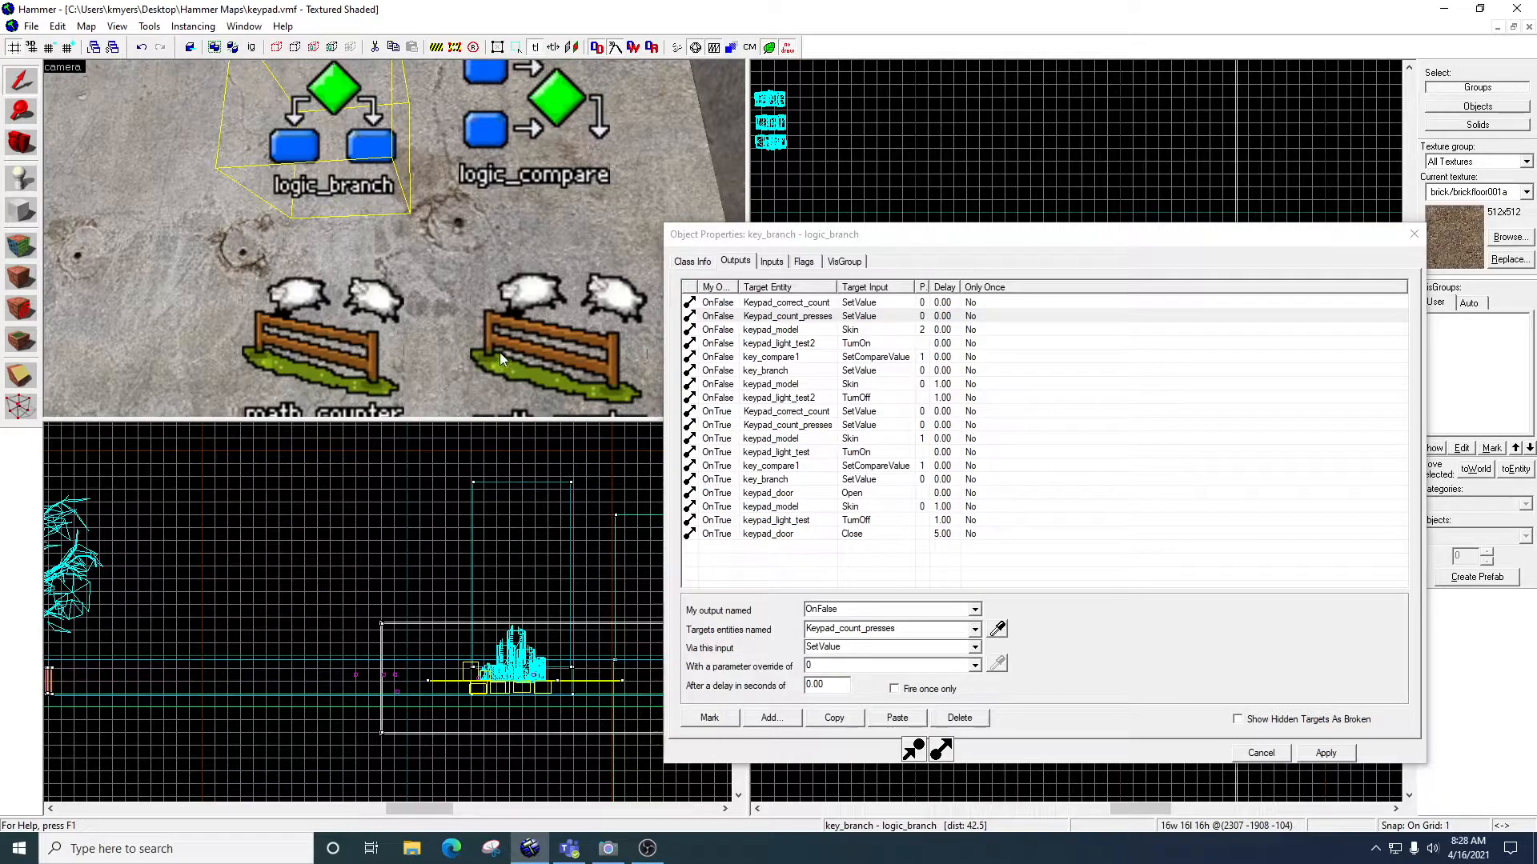
pyautogui.click(756, 331)
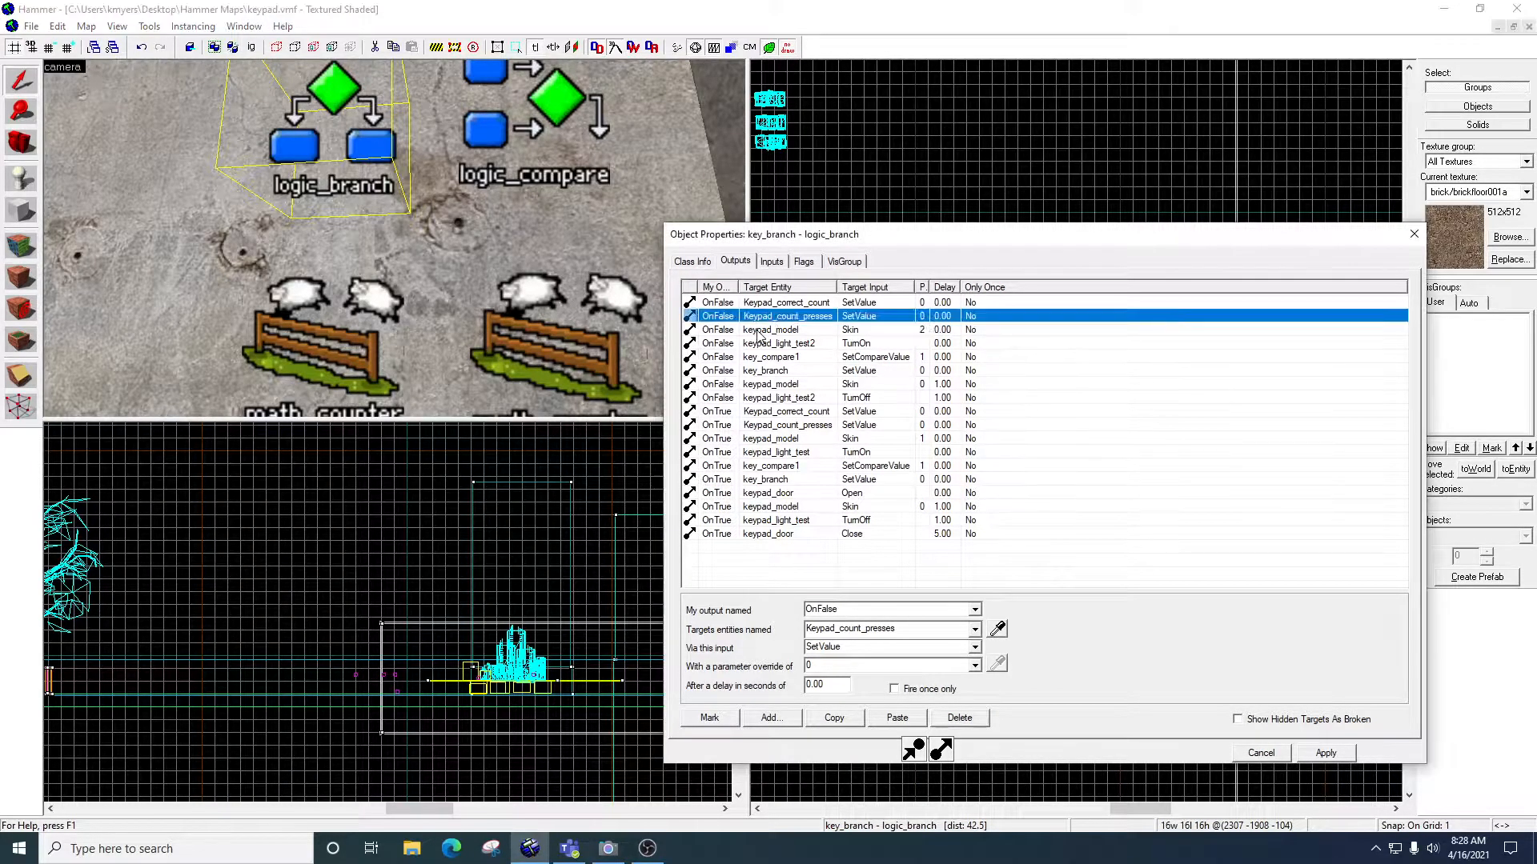
pyautogui.click(758, 331)
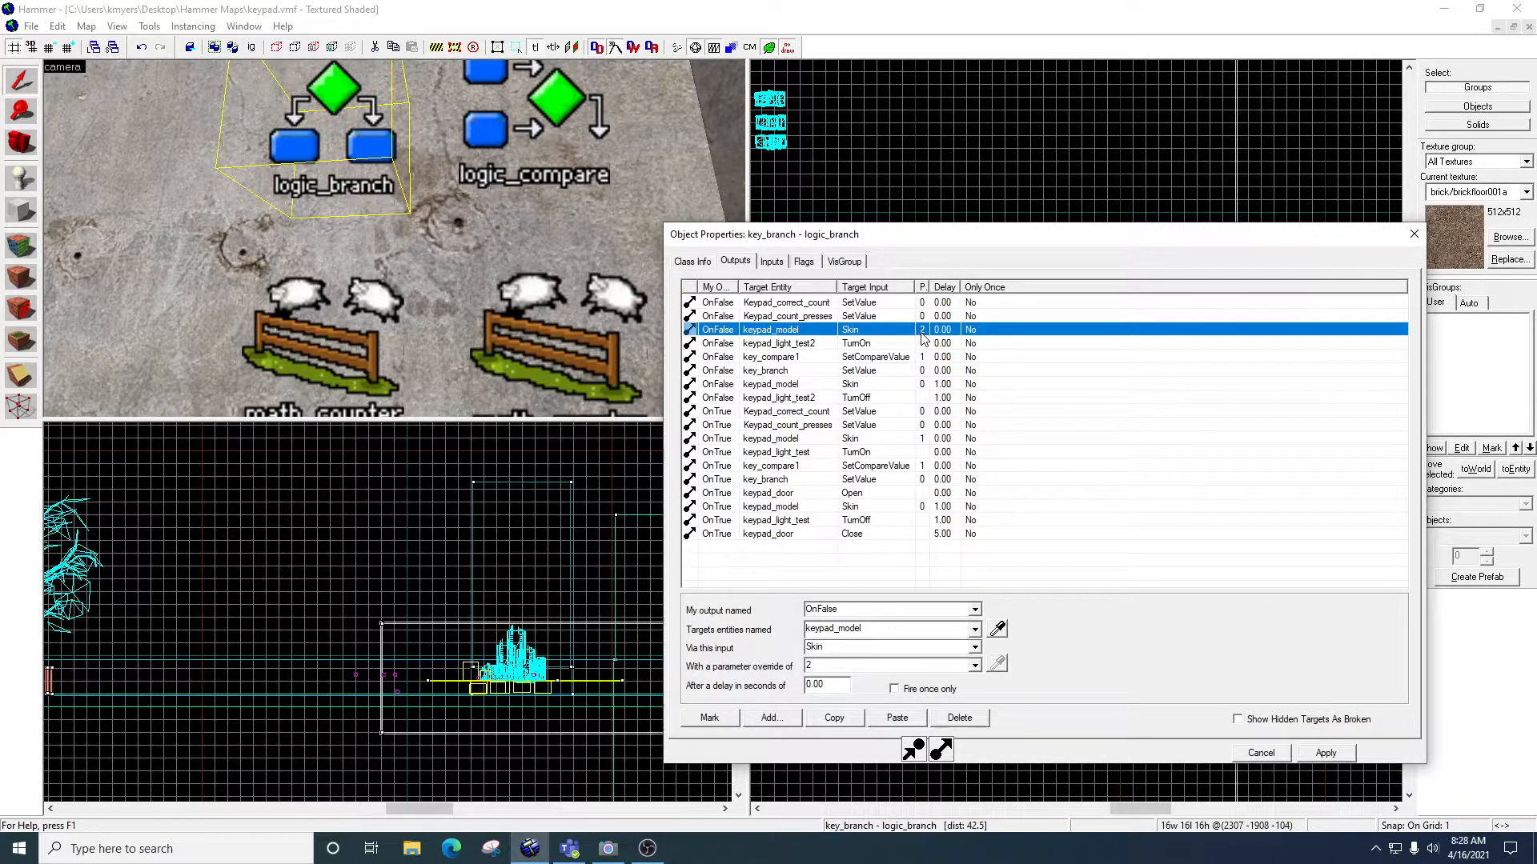
pyautogui.click(794, 344)
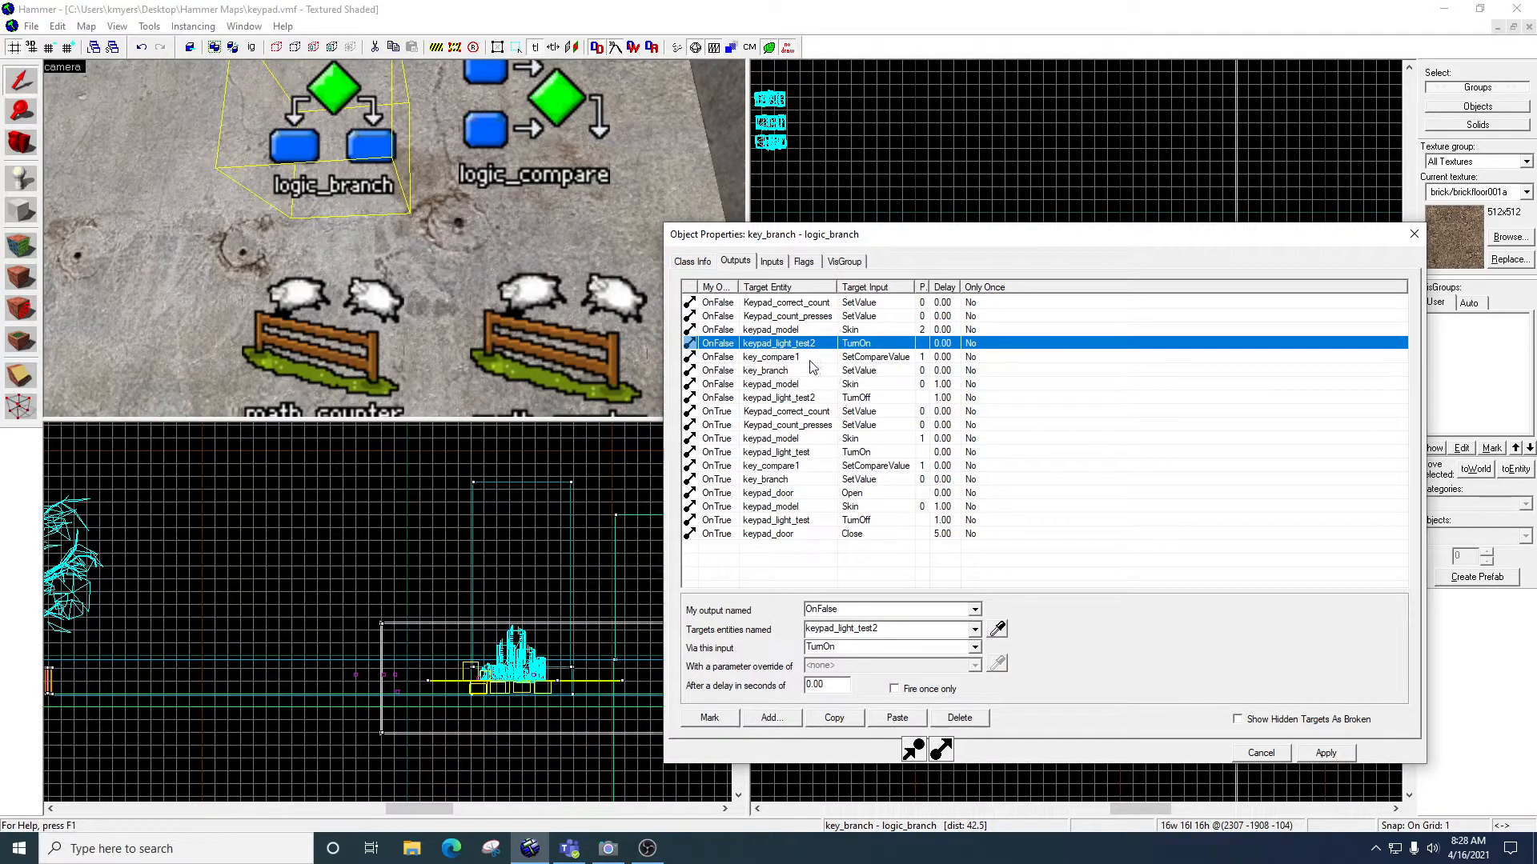
pyautogui.click(782, 358)
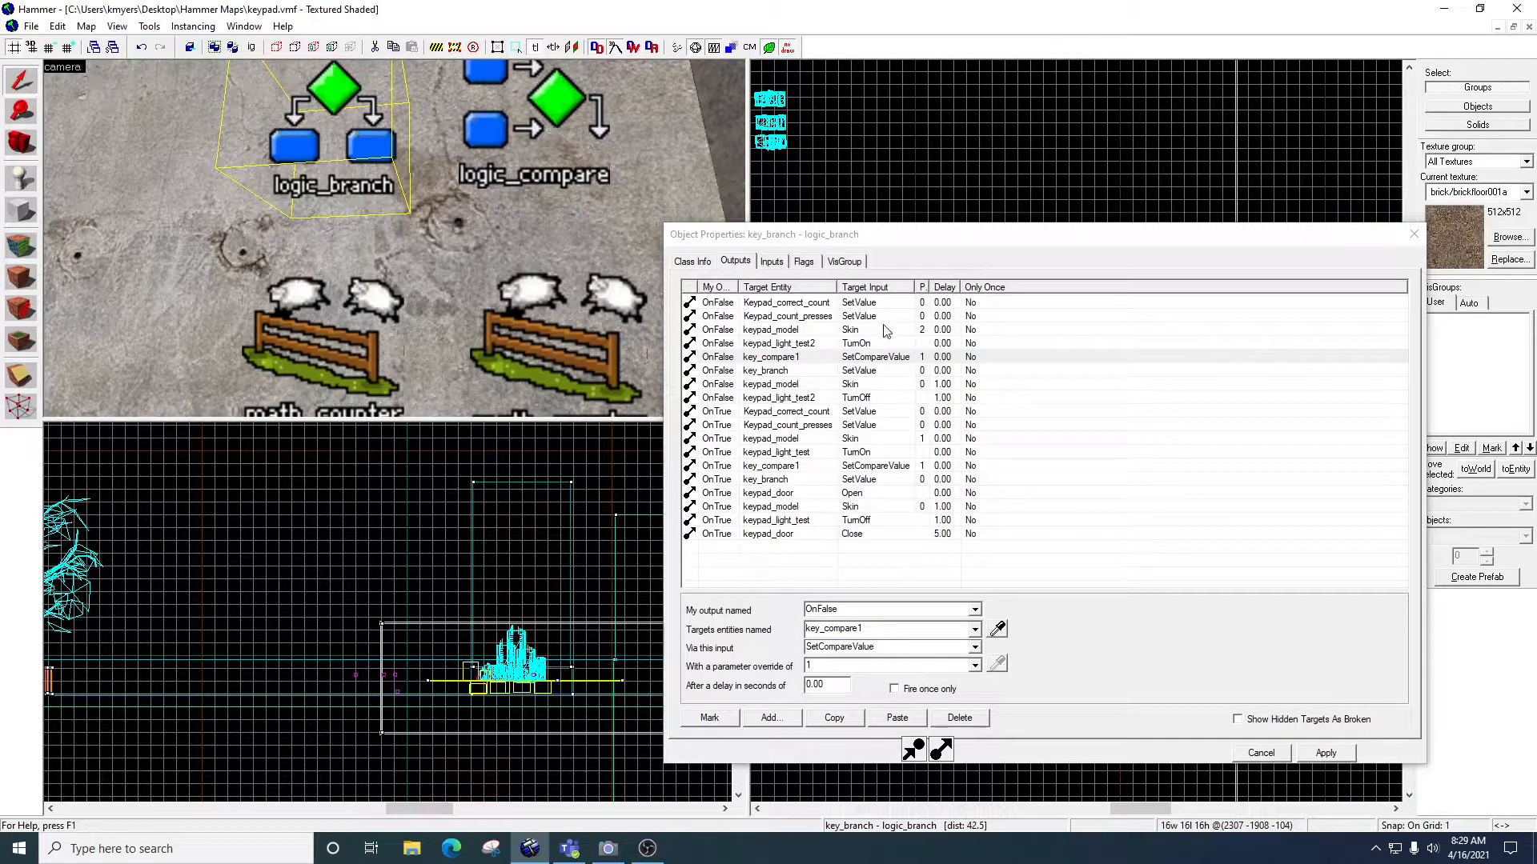
pyautogui.click(928, 358)
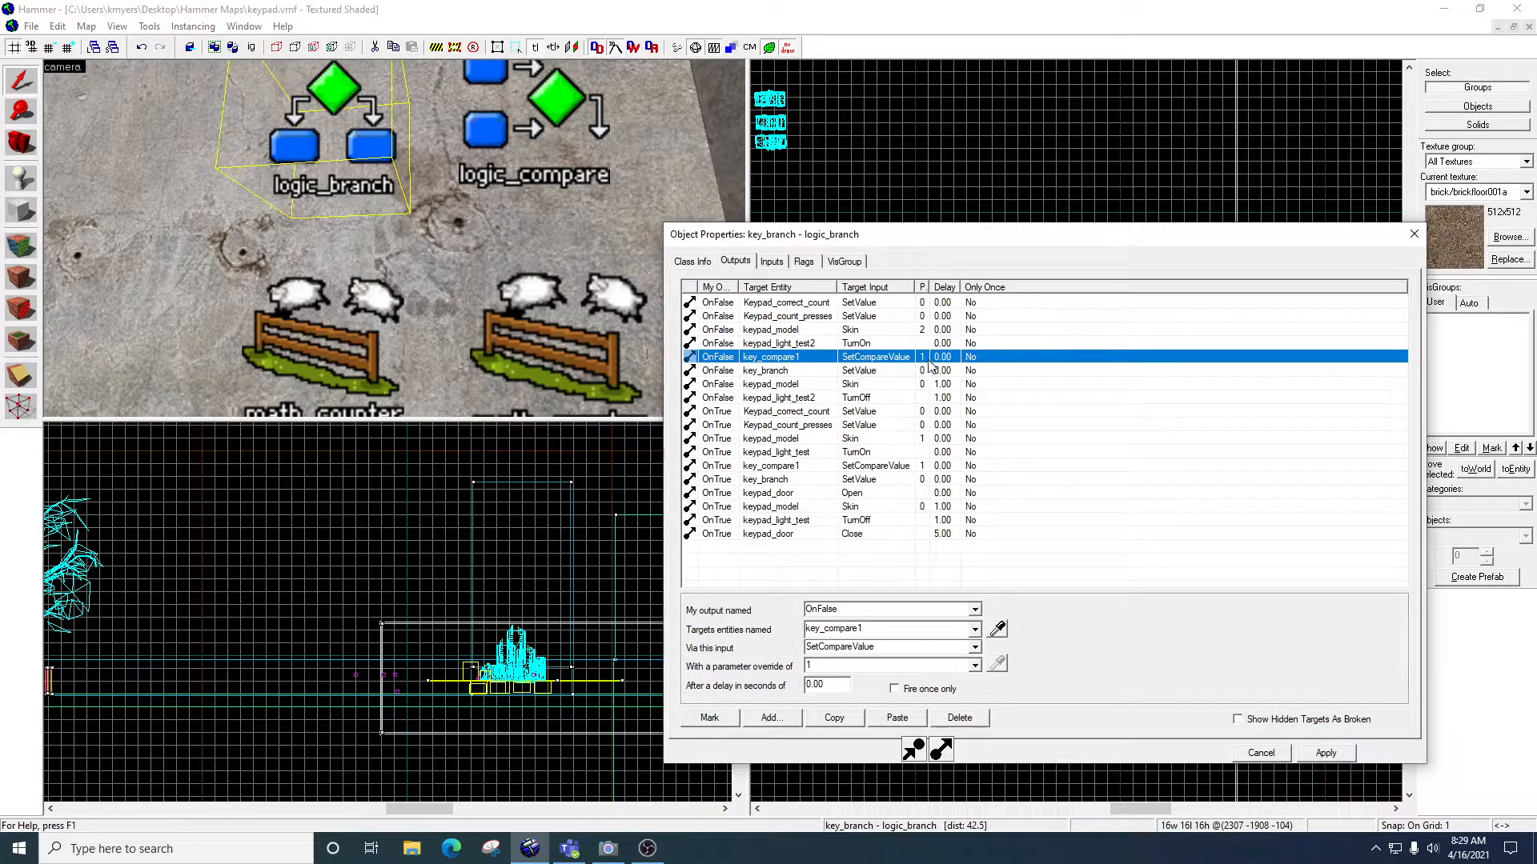
pyautogui.click(770, 371)
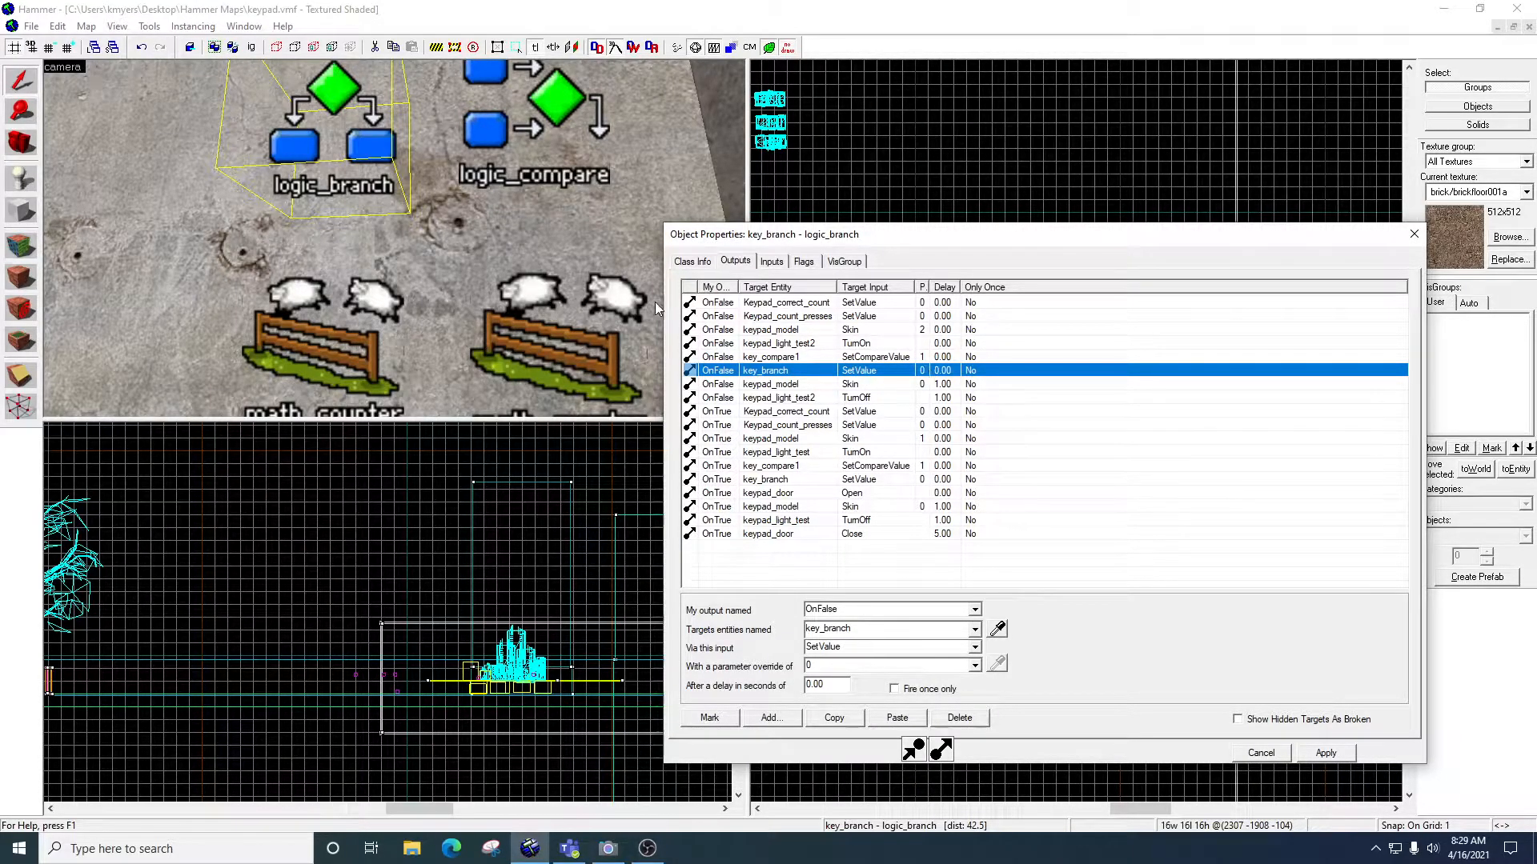
pyautogui.click(423, 92)
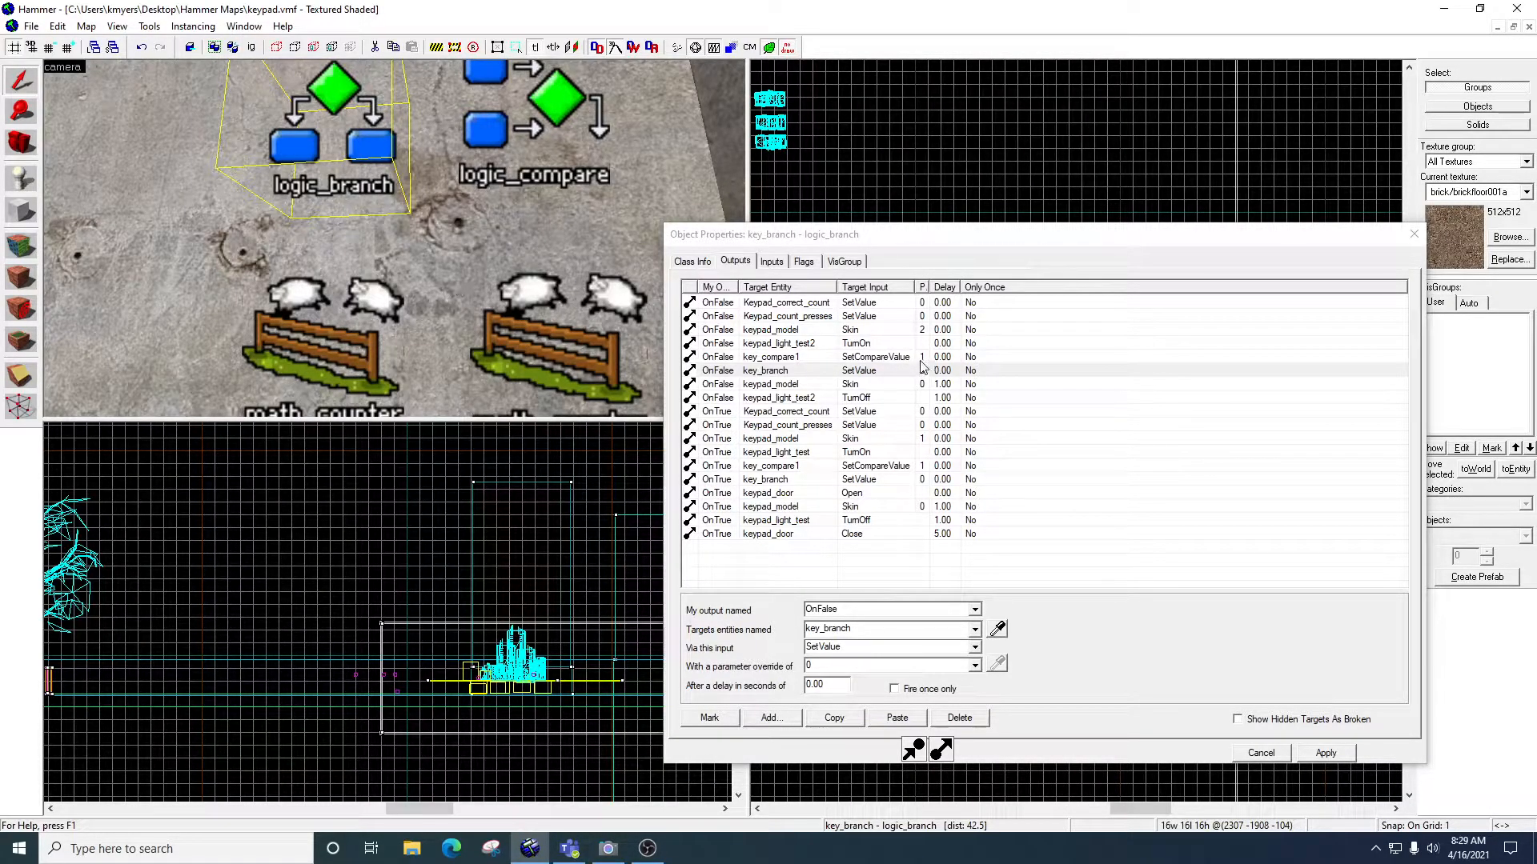
# Compare the two OnFalse Skin outputs to keypad_model and check the delayed TurnOff output to keypad_light_test2
pyautogui.click(791, 386)
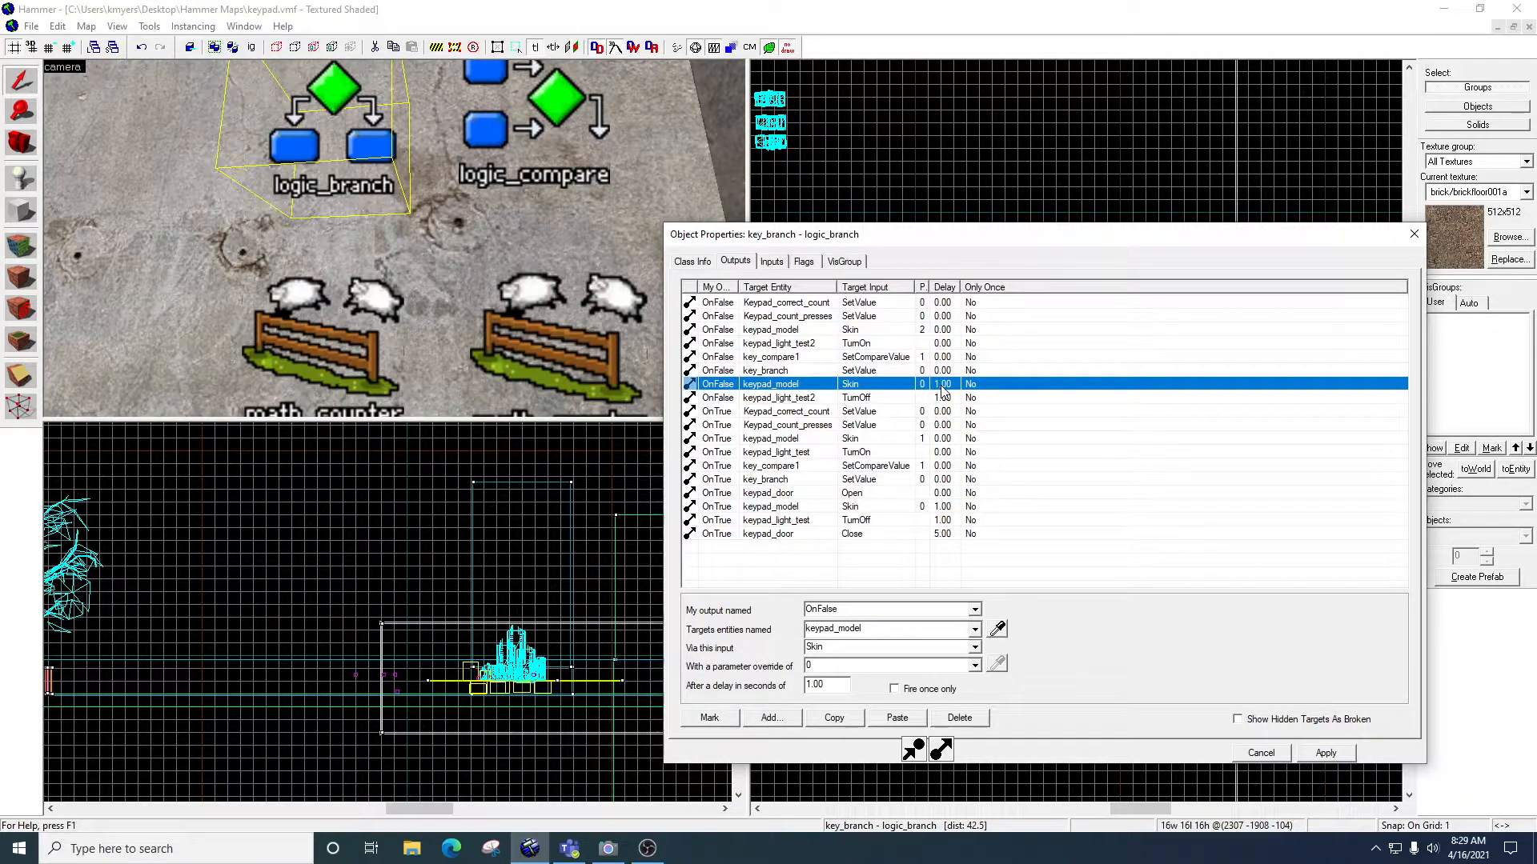
pyautogui.click(863, 334)
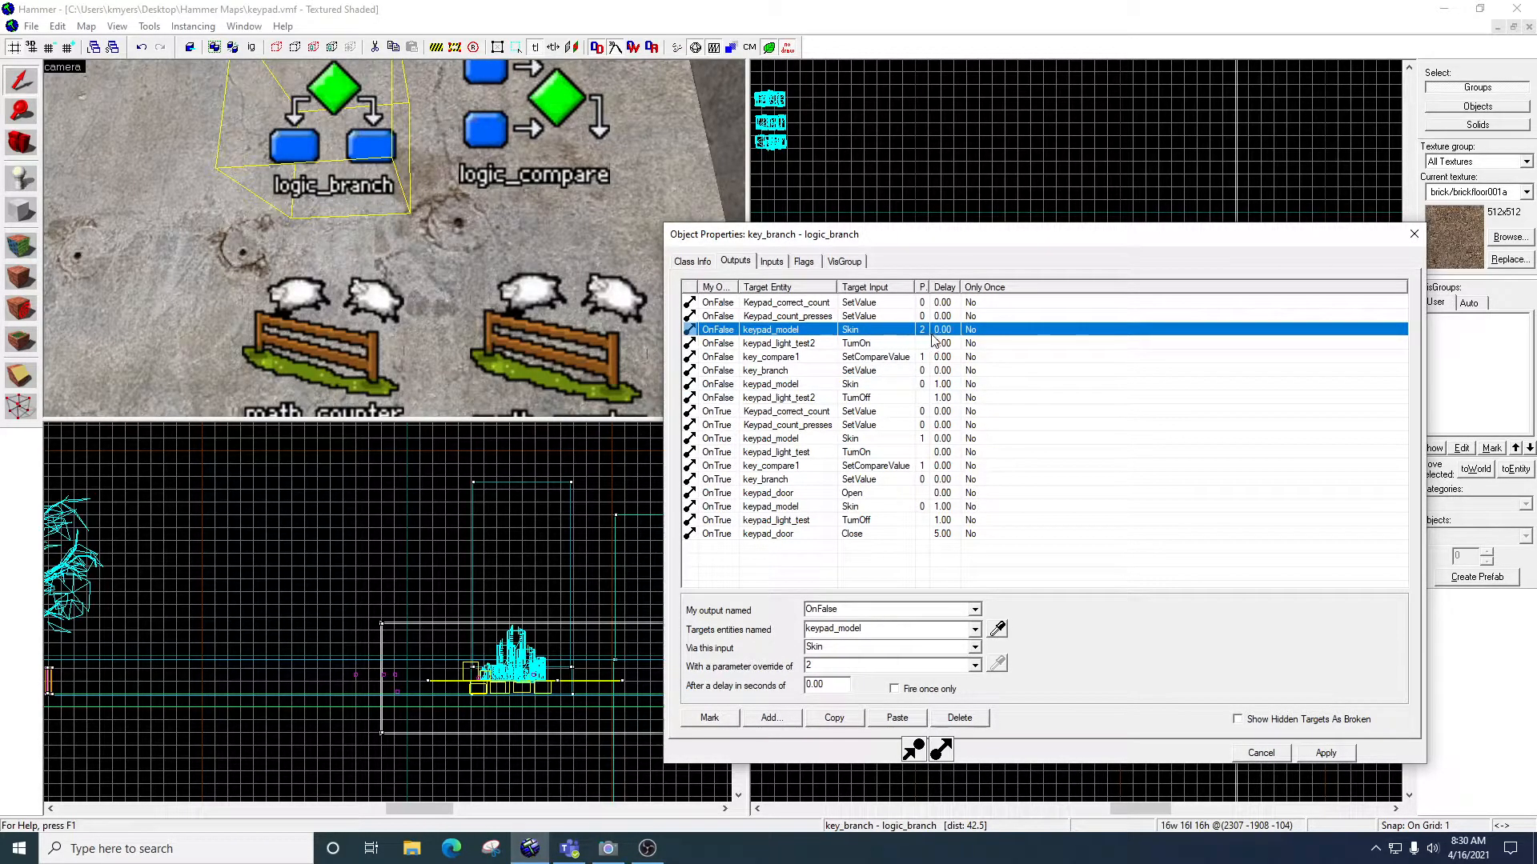
pyautogui.click(866, 386)
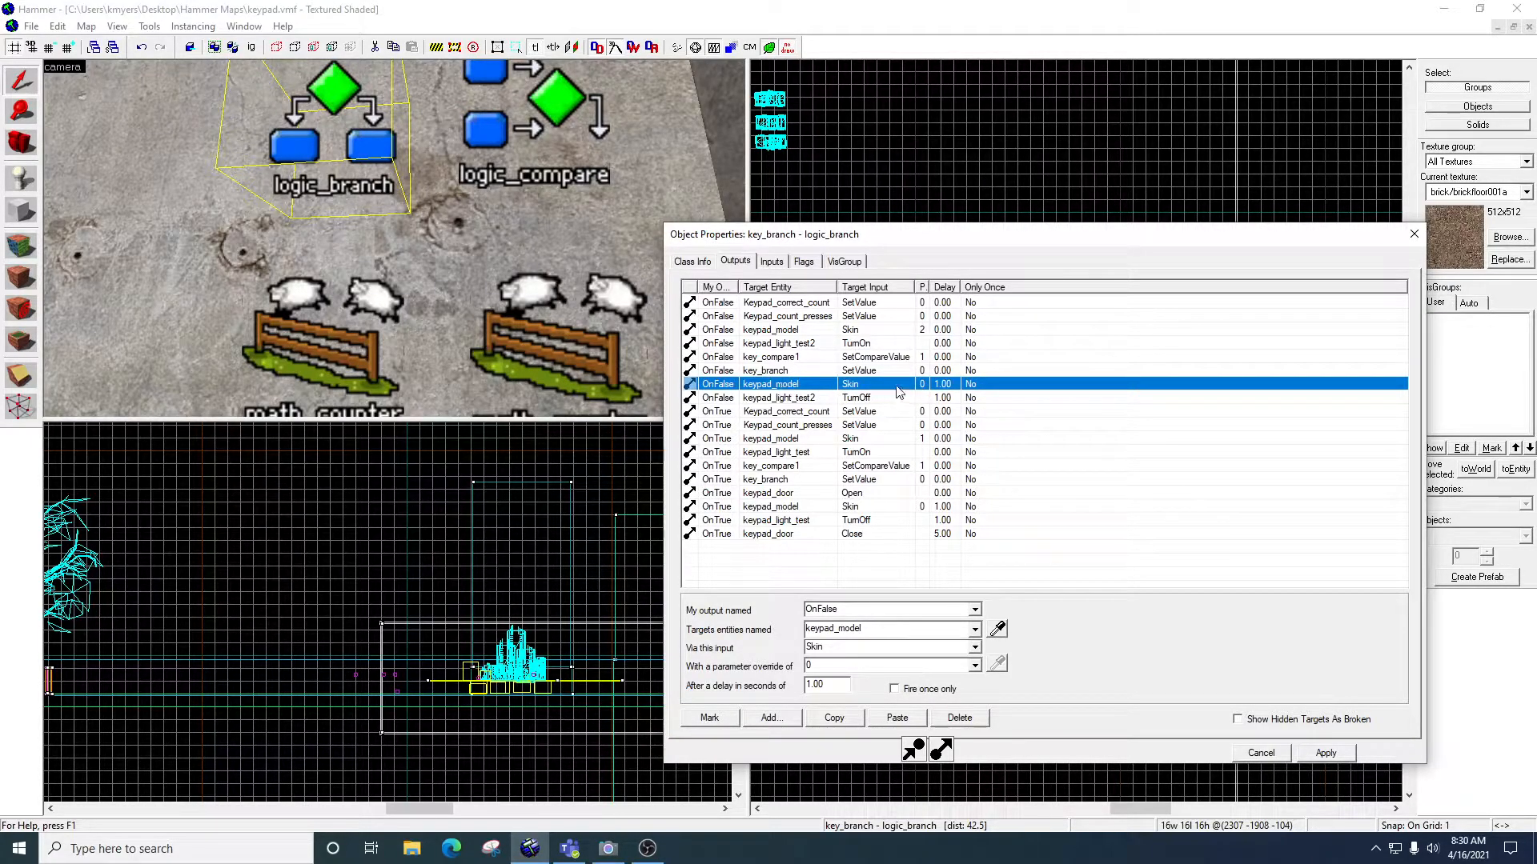
pyautogui.click(806, 400)
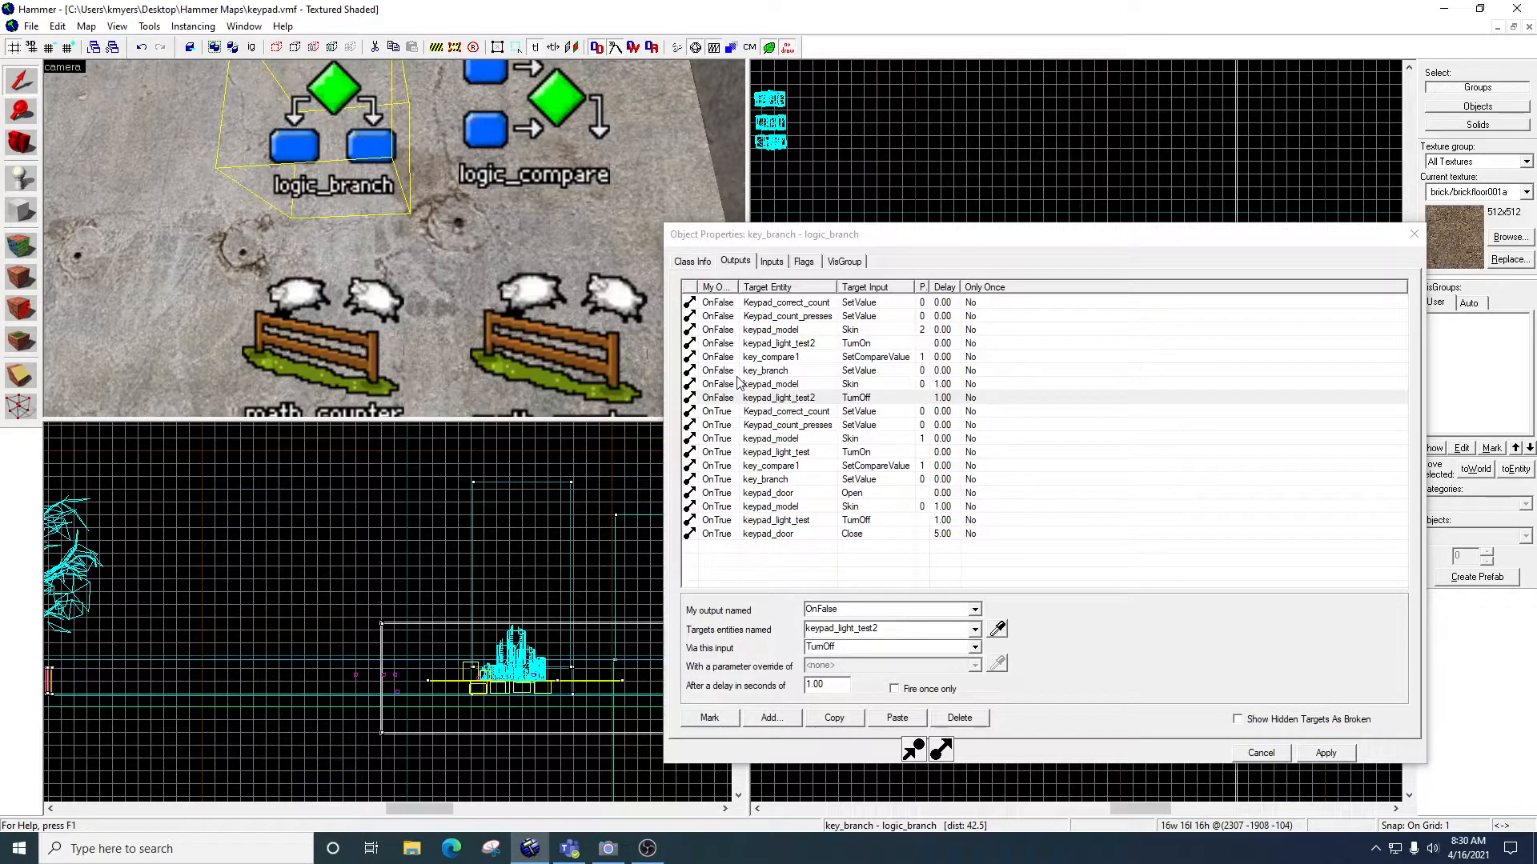
# Review the OnTrue outputs of key_branch from Keypad_correct_count through keypad_model, keypad_light_test and key_compare1 to key_branch itself
pyautogui.click(766, 413)
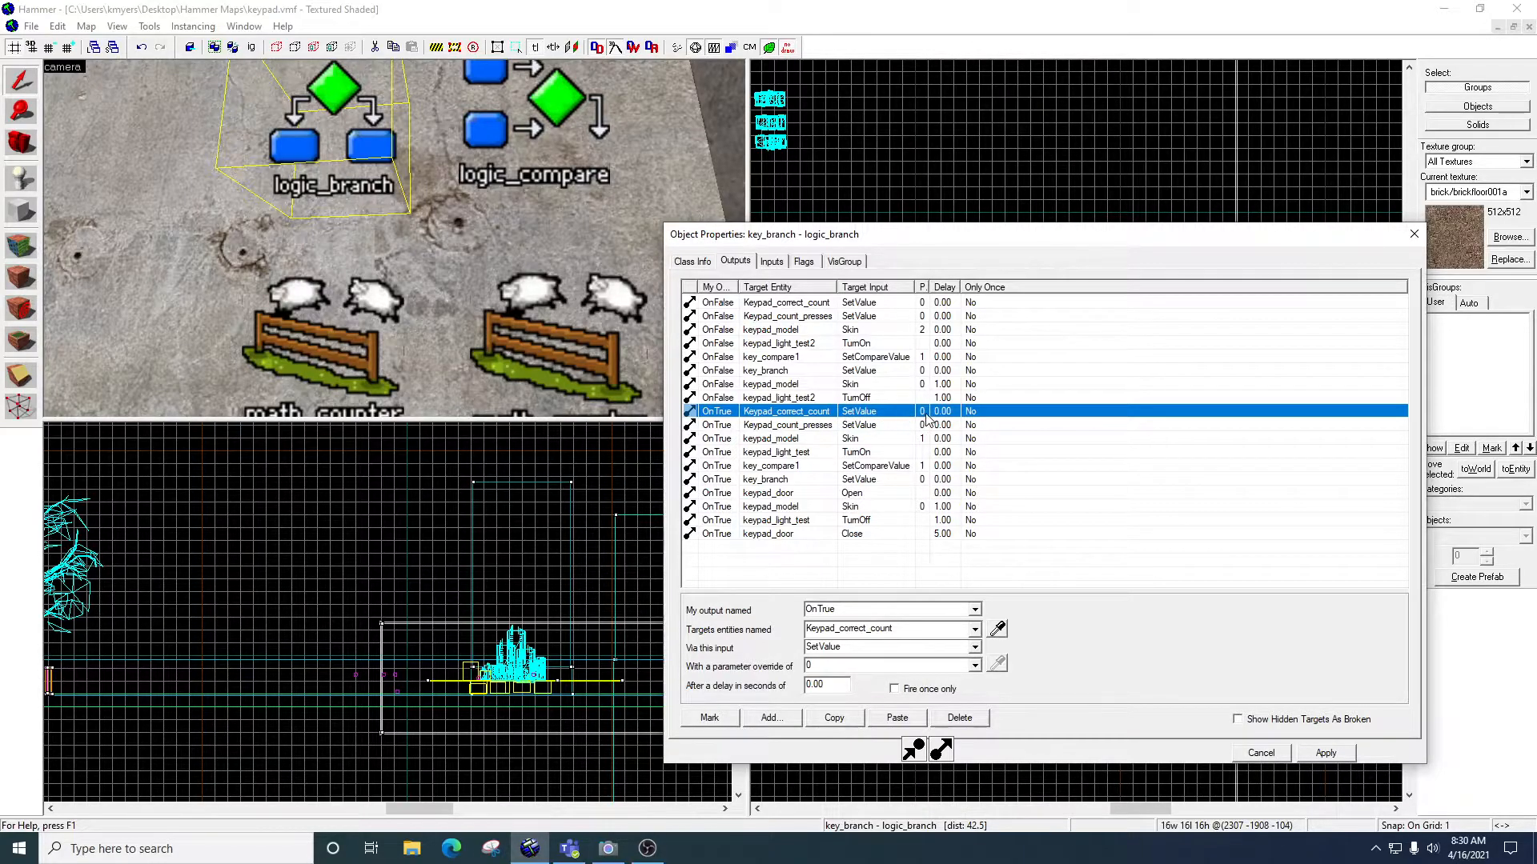
pyautogui.click(771, 425)
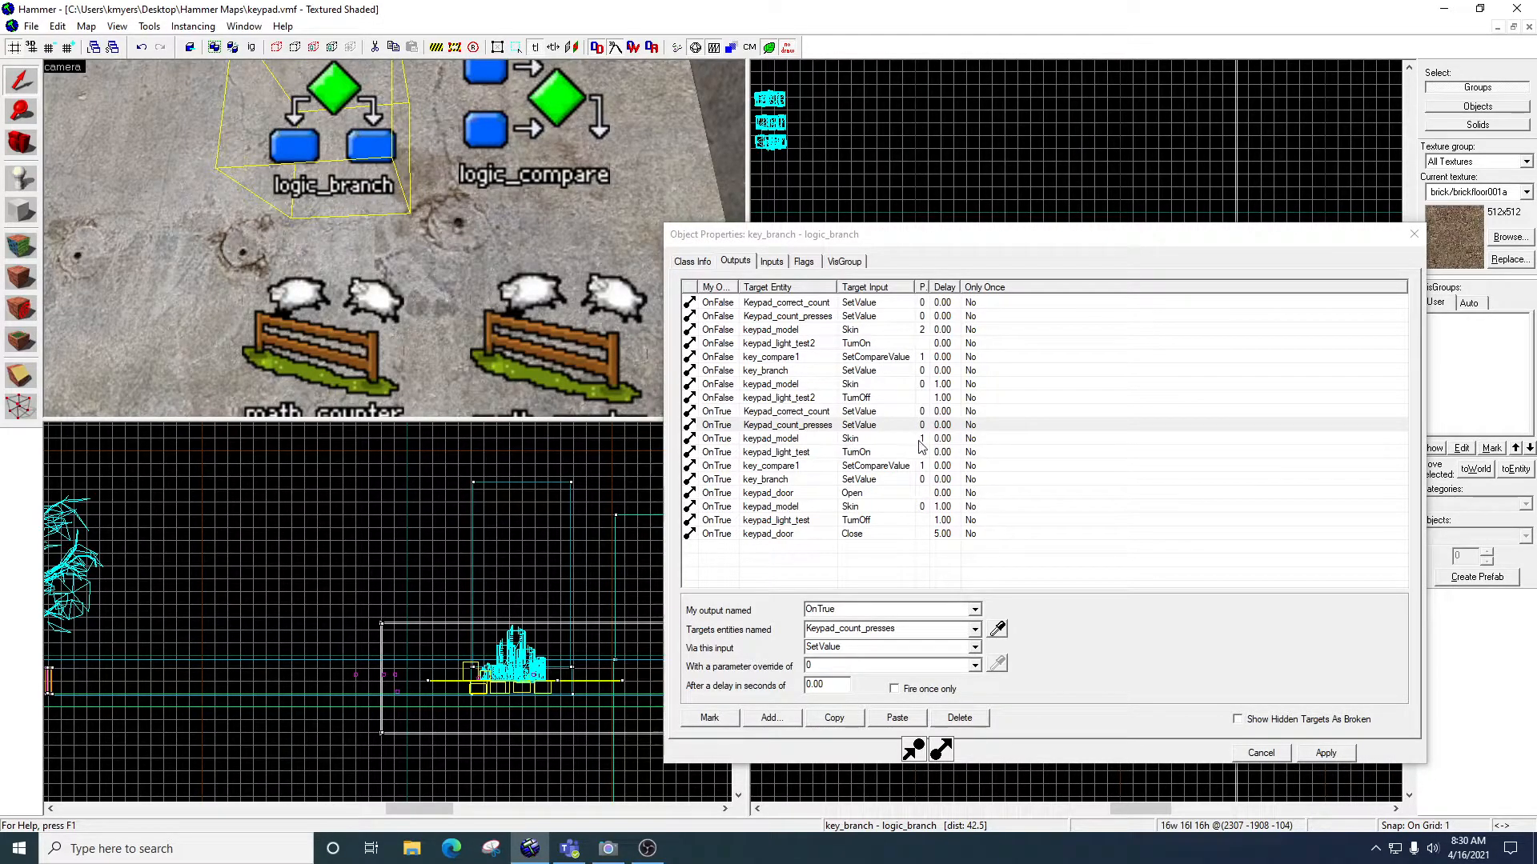
pyautogui.click(866, 441)
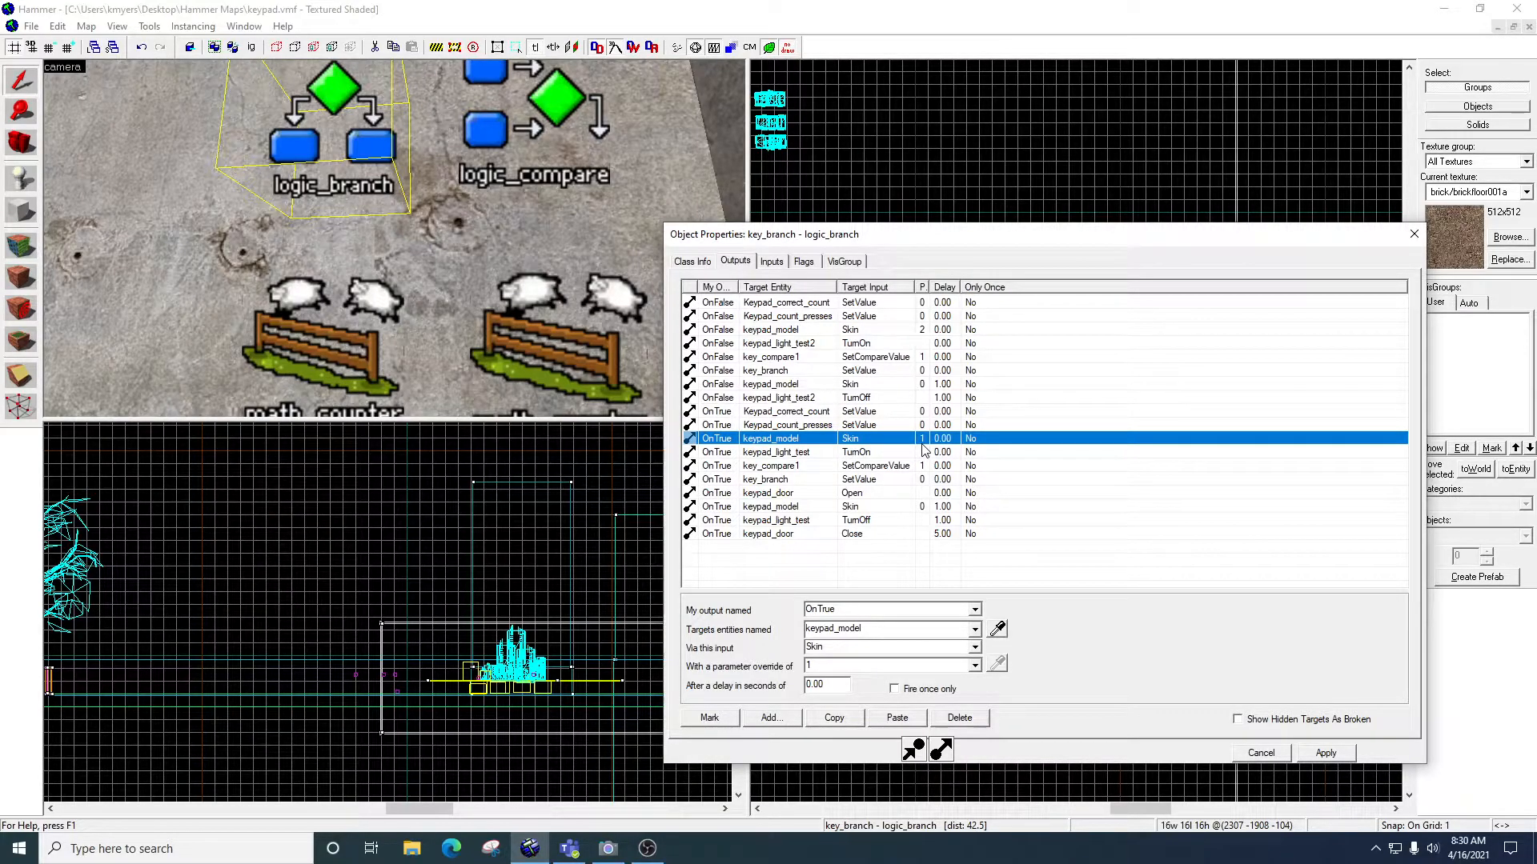
pyautogui.click(804, 454)
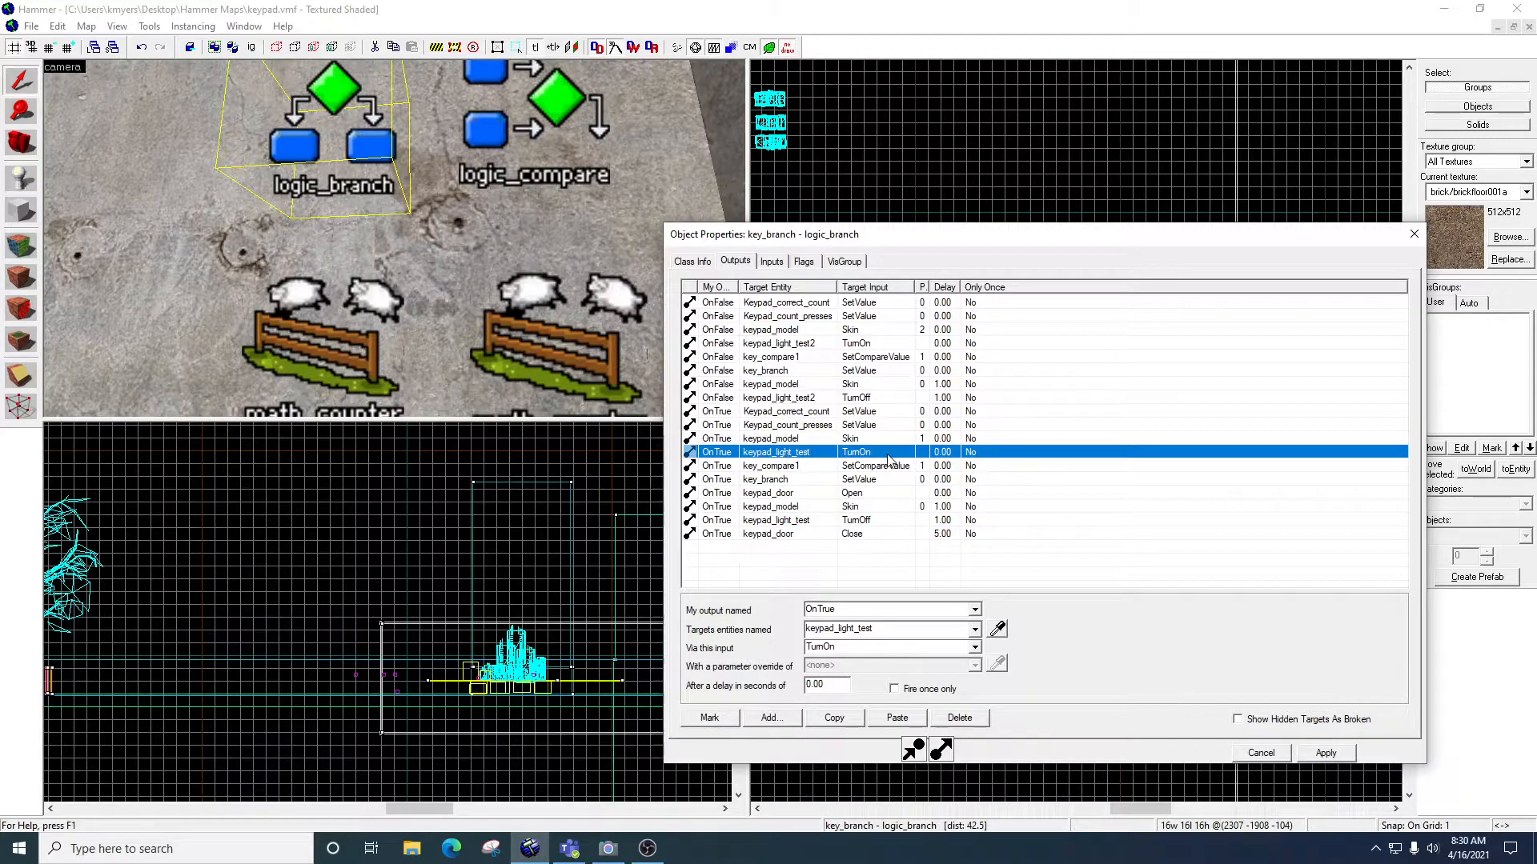
pyautogui.click(768, 467)
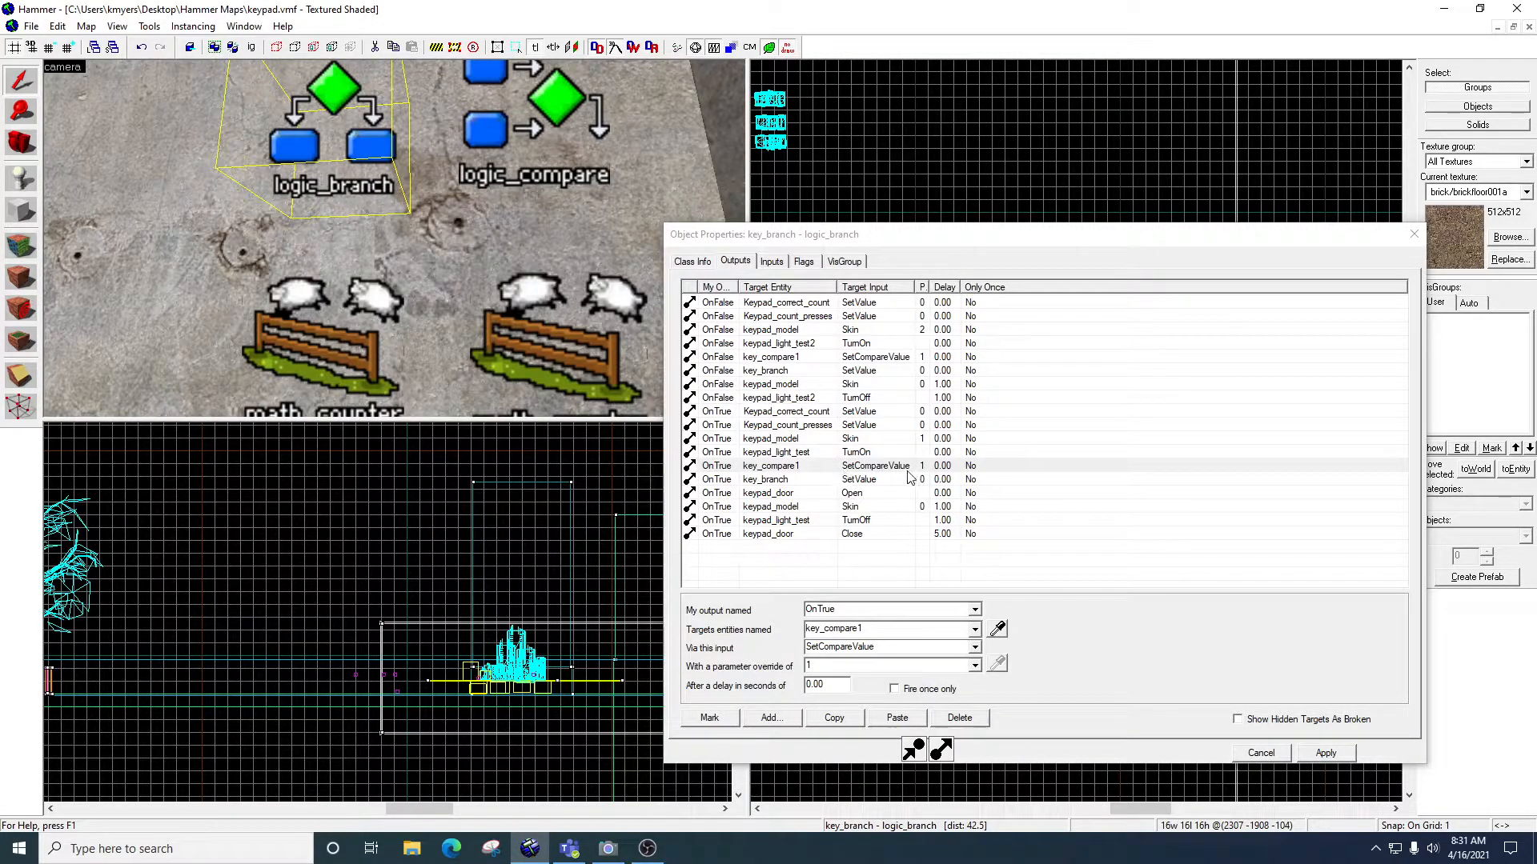
pyautogui.click(776, 481)
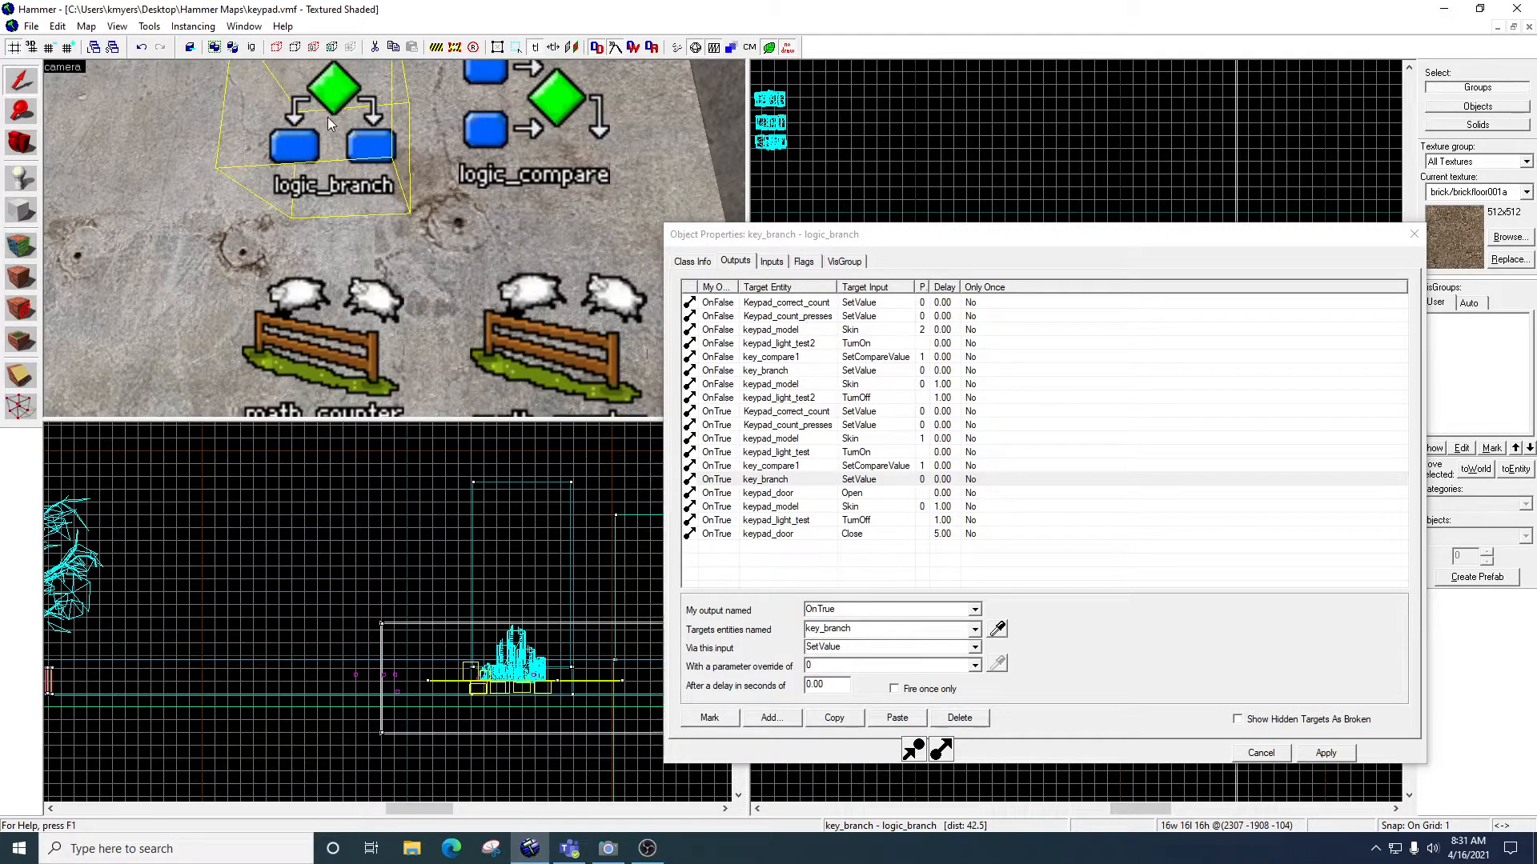
# Check the OnTrue outputs that open and close keypad_door and the delayed keypad_model and keypad_light_test outputs, and close the key_branch properties
pyautogui.click(795, 494)
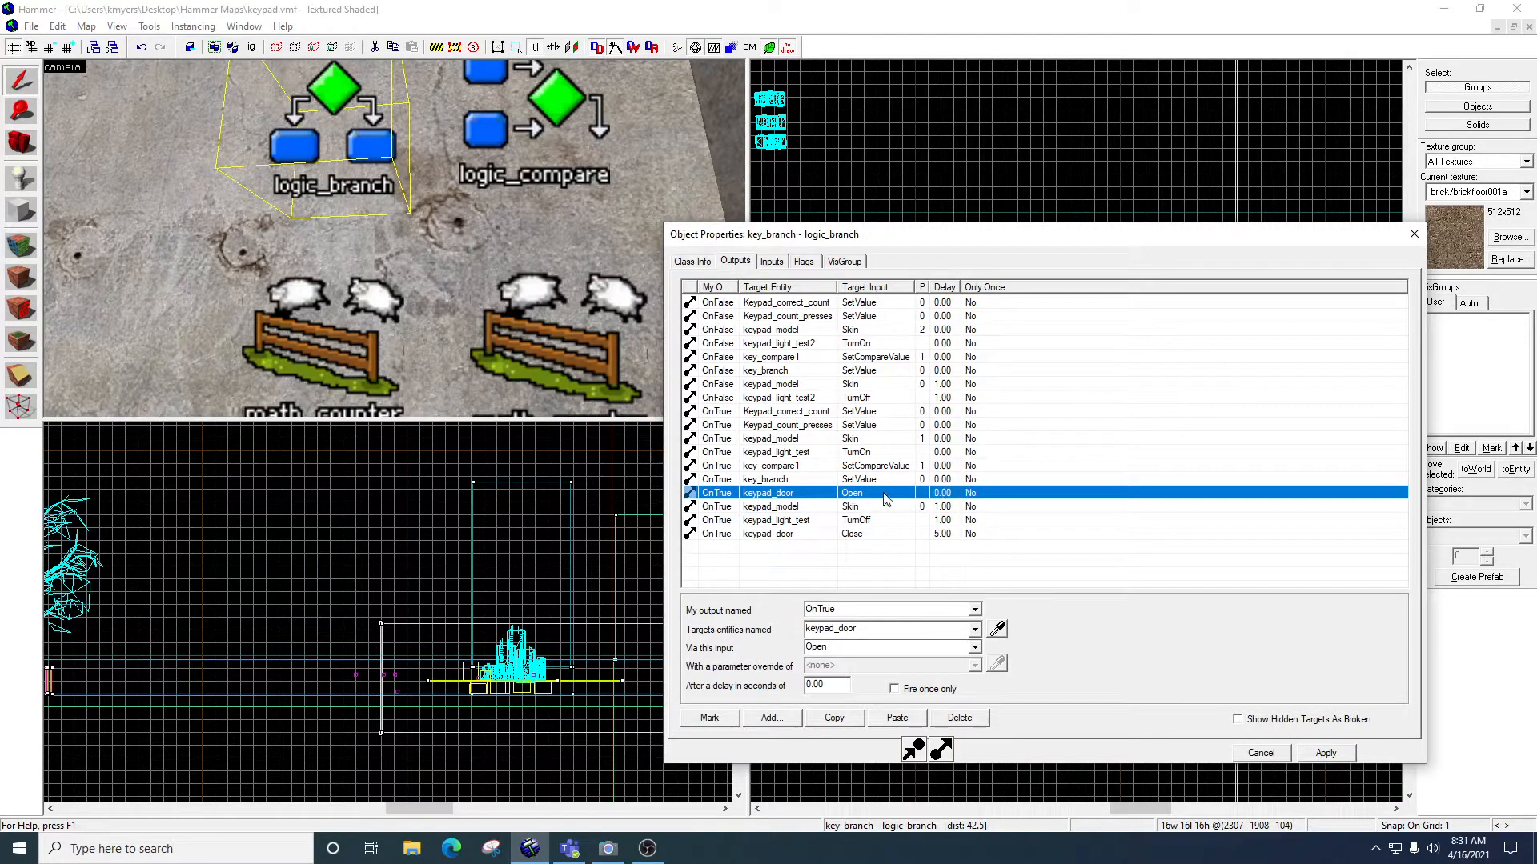
pyautogui.click(788, 509)
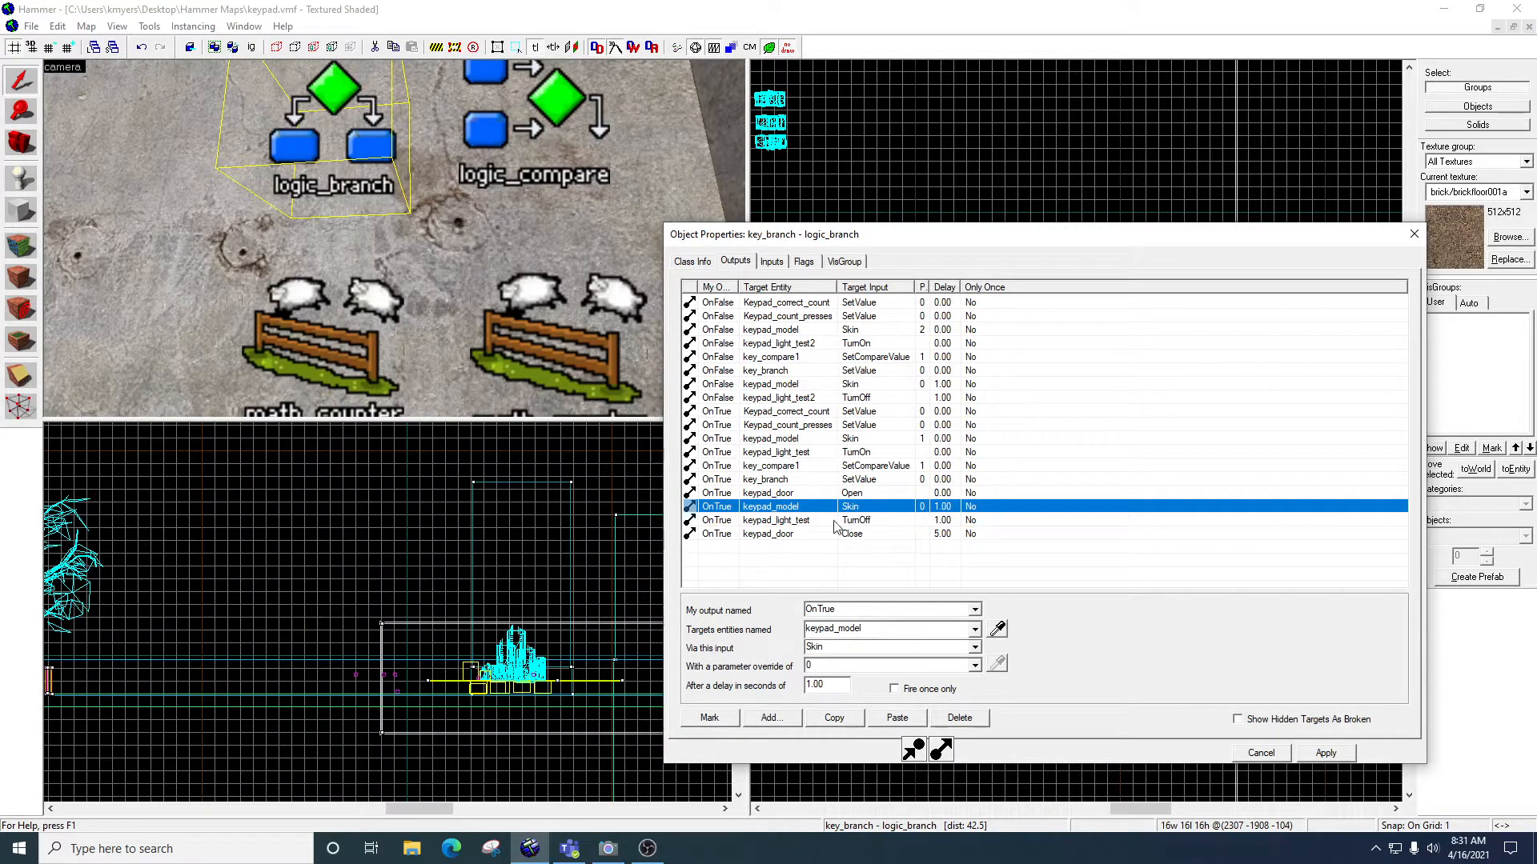
pyautogui.click(795, 521)
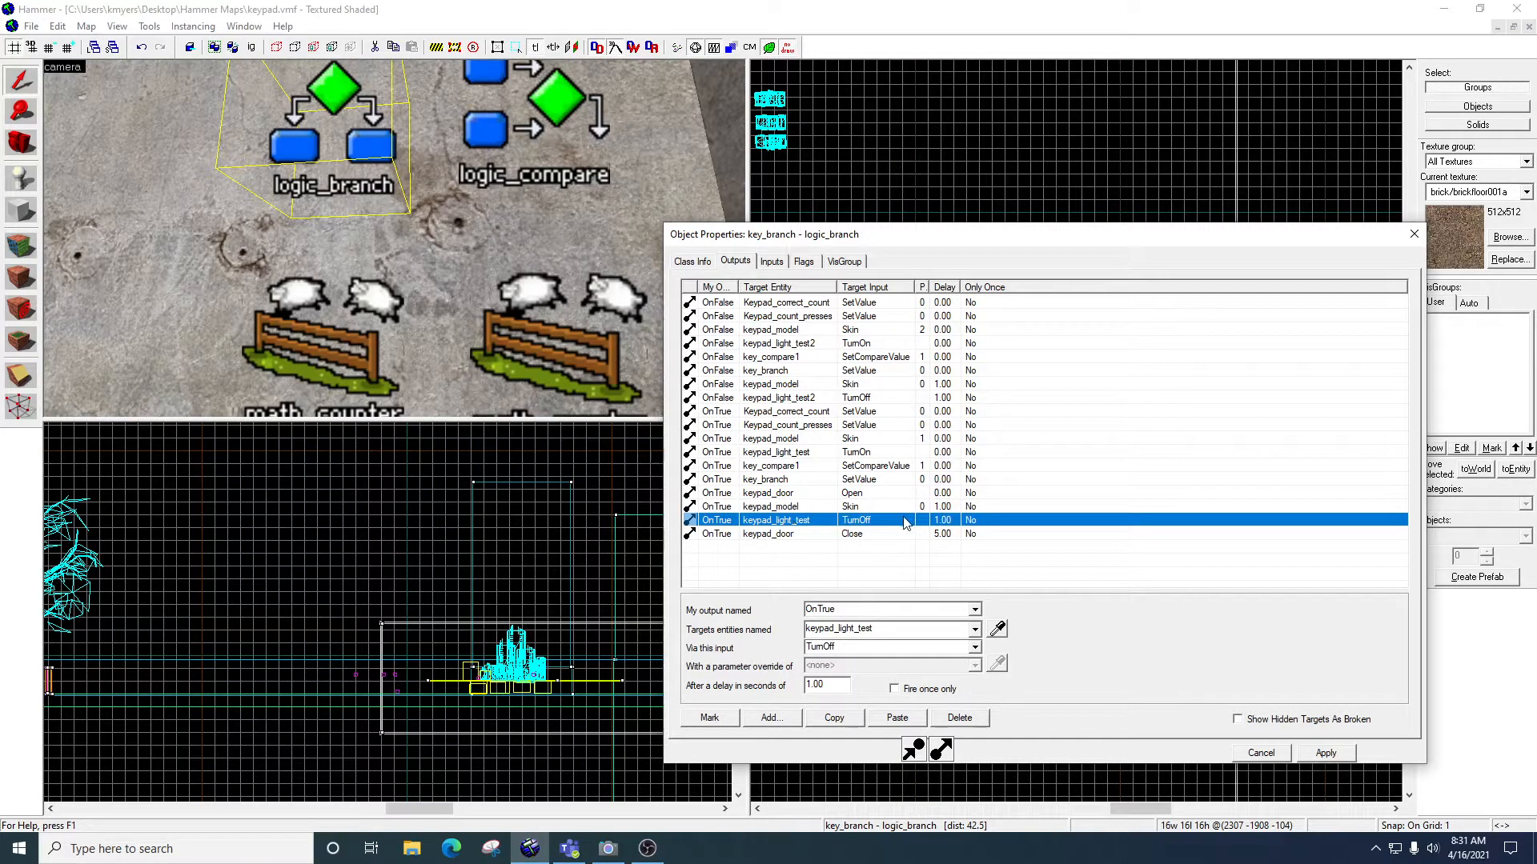
pyautogui.click(794, 537)
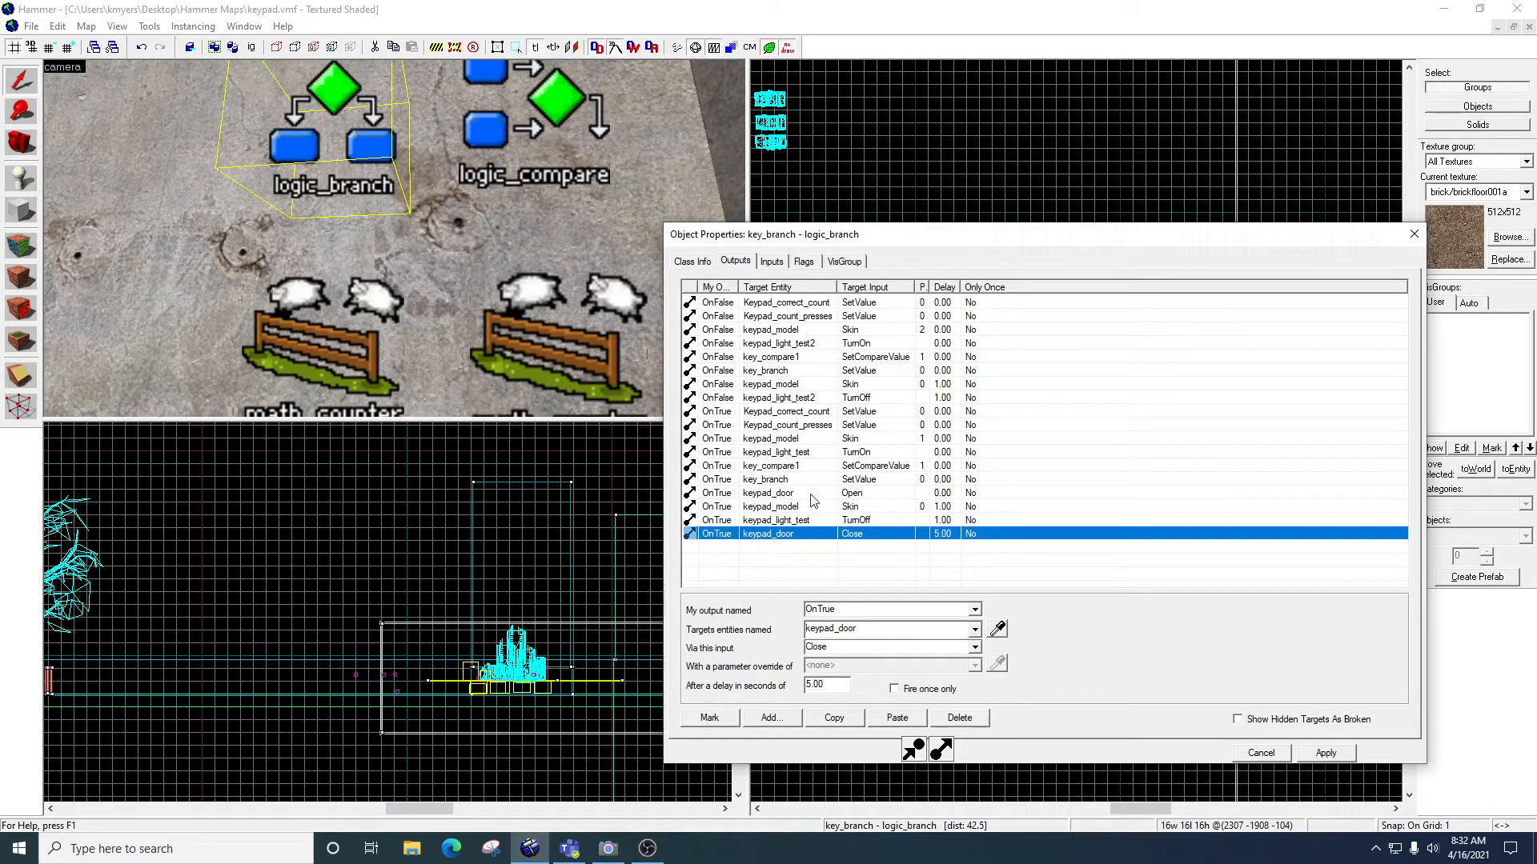
pyautogui.click(476, 196)
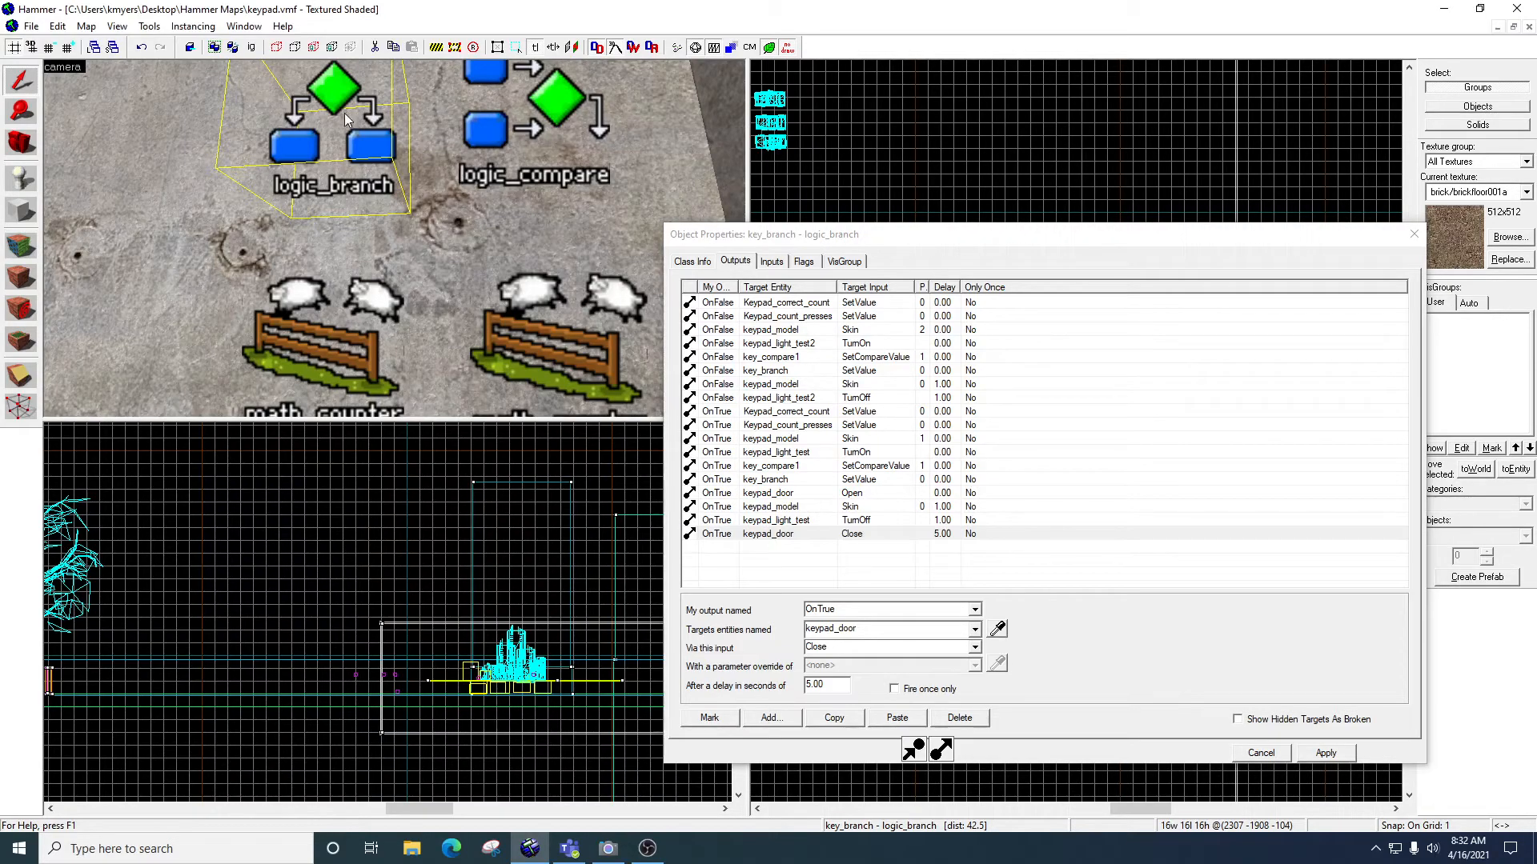
pyautogui.click(1327, 753)
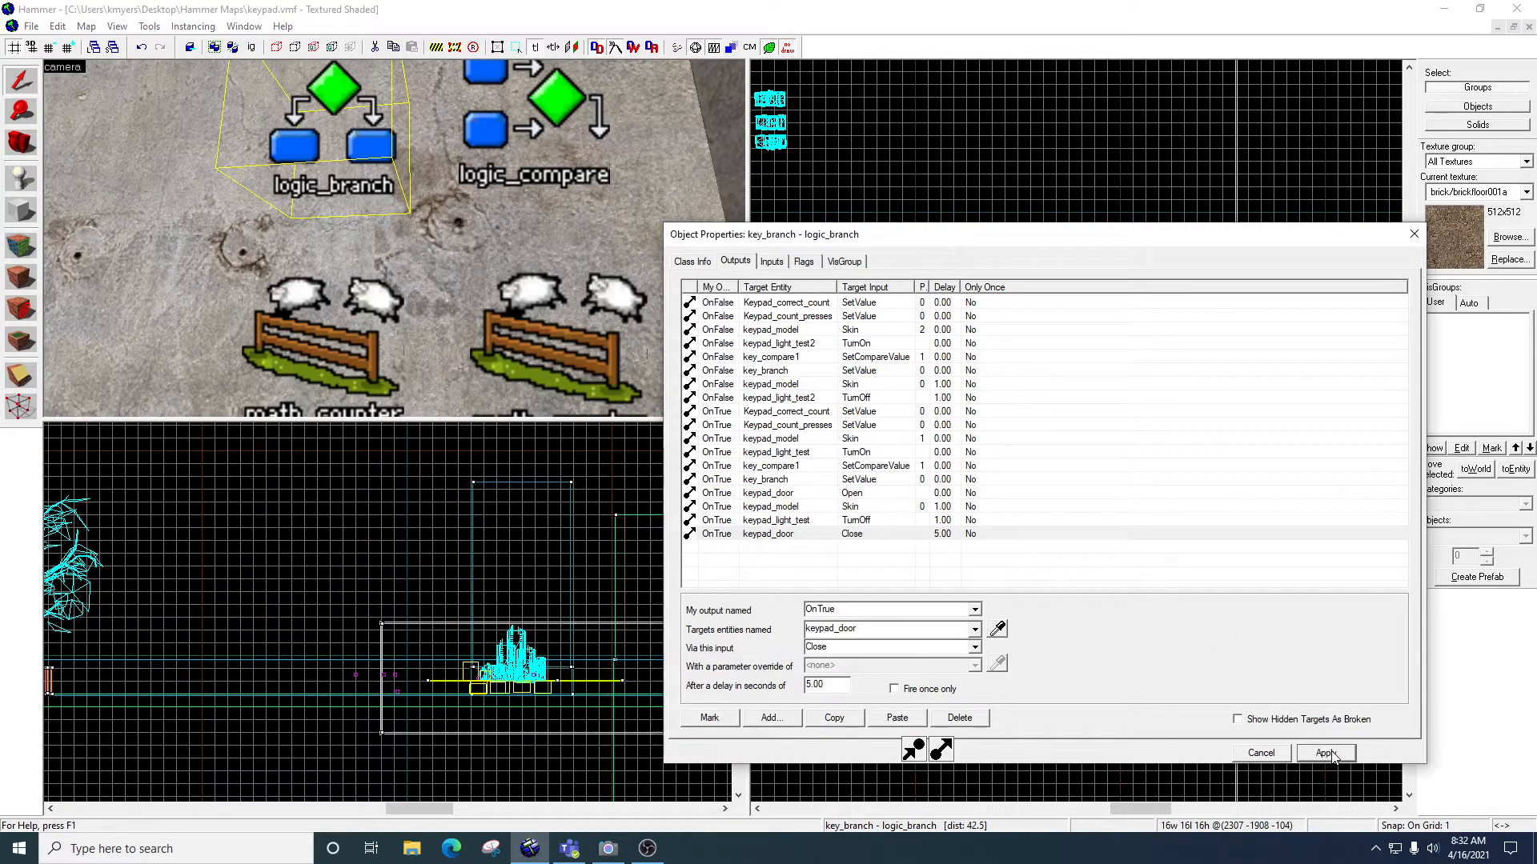
pyautogui.click(1414, 235)
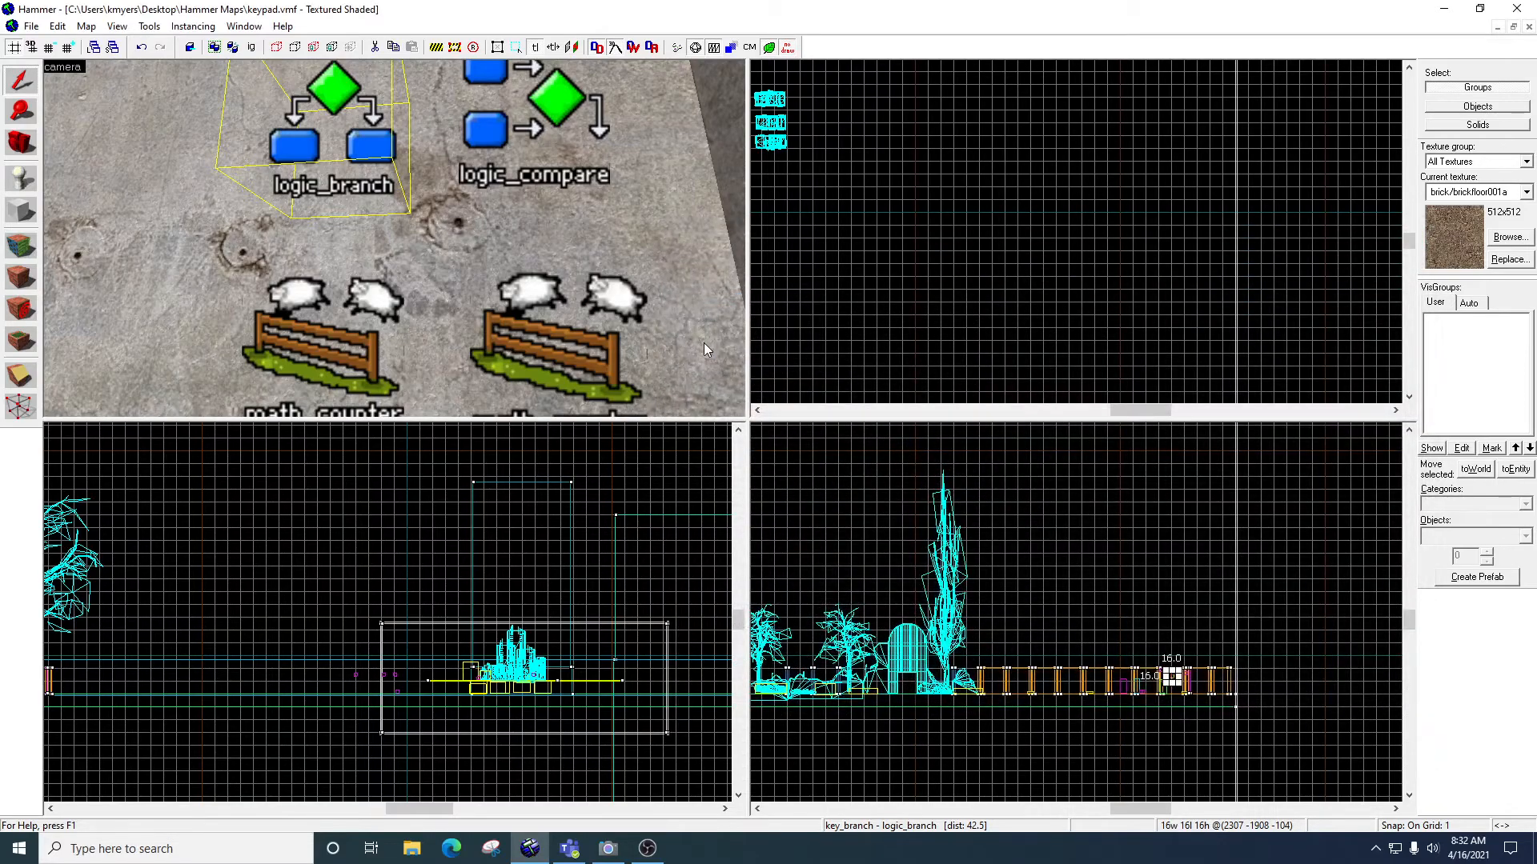
# Examine the keypad model, the indicator lights and the logic and counter entities on the wall in the 3D view
pyautogui.press('z')
pyautogui.press('s')
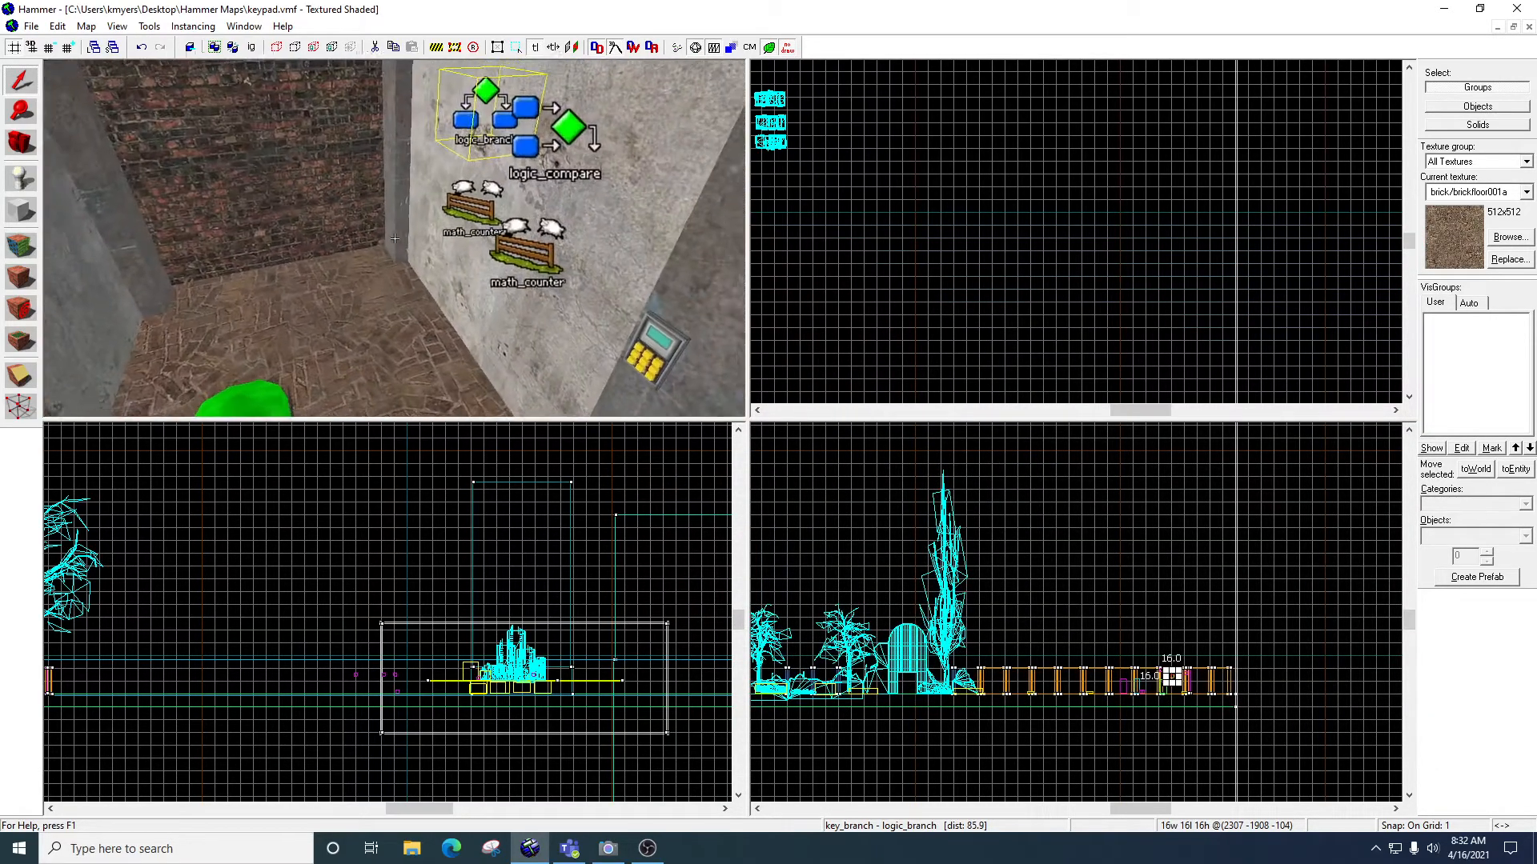
pyautogui.press('s')
pyautogui.press('w')
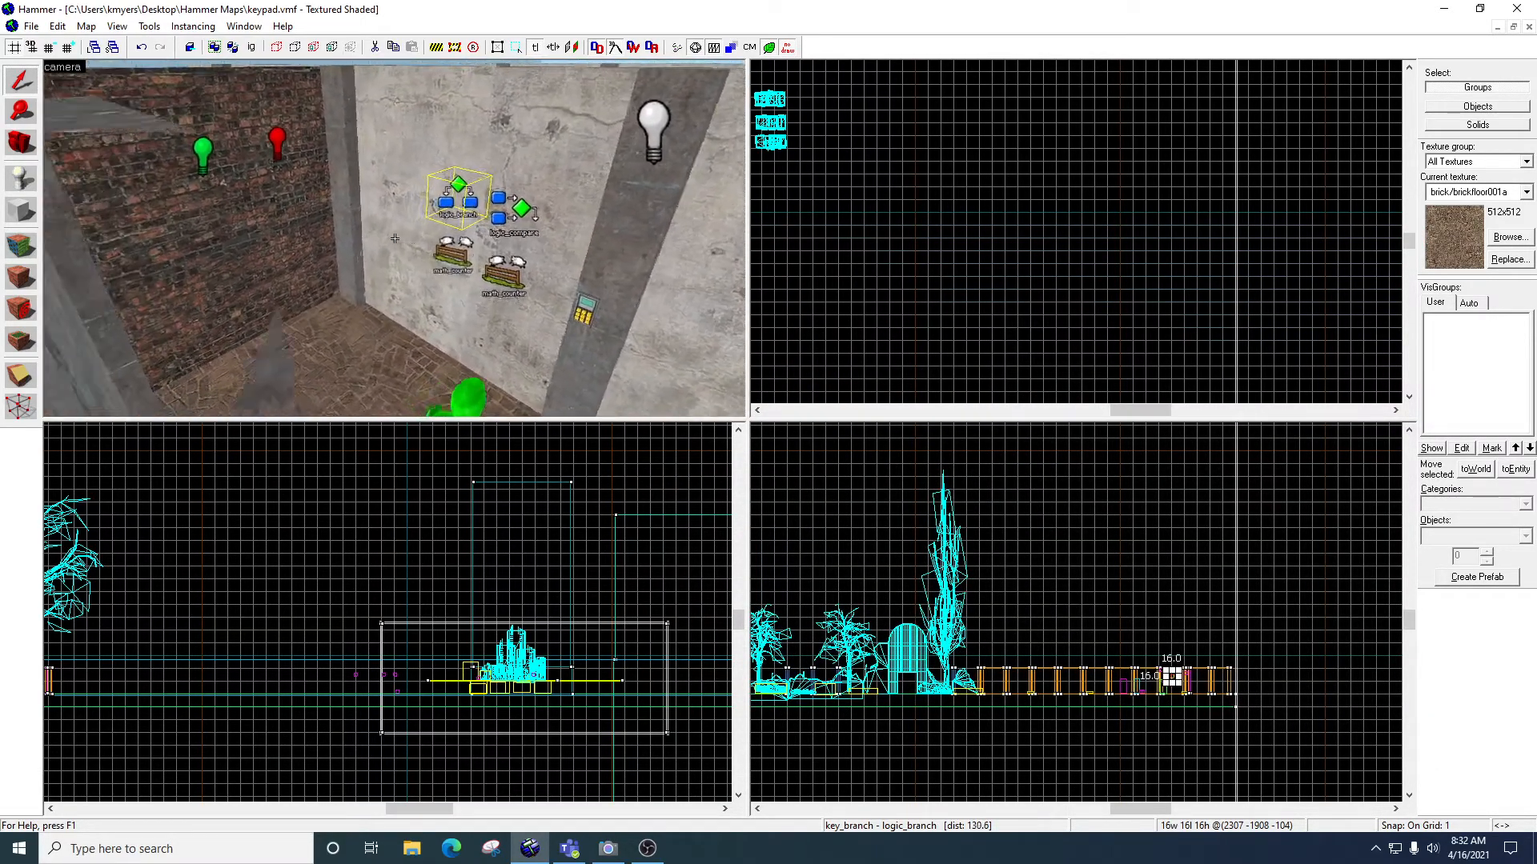
pyautogui.press('w')
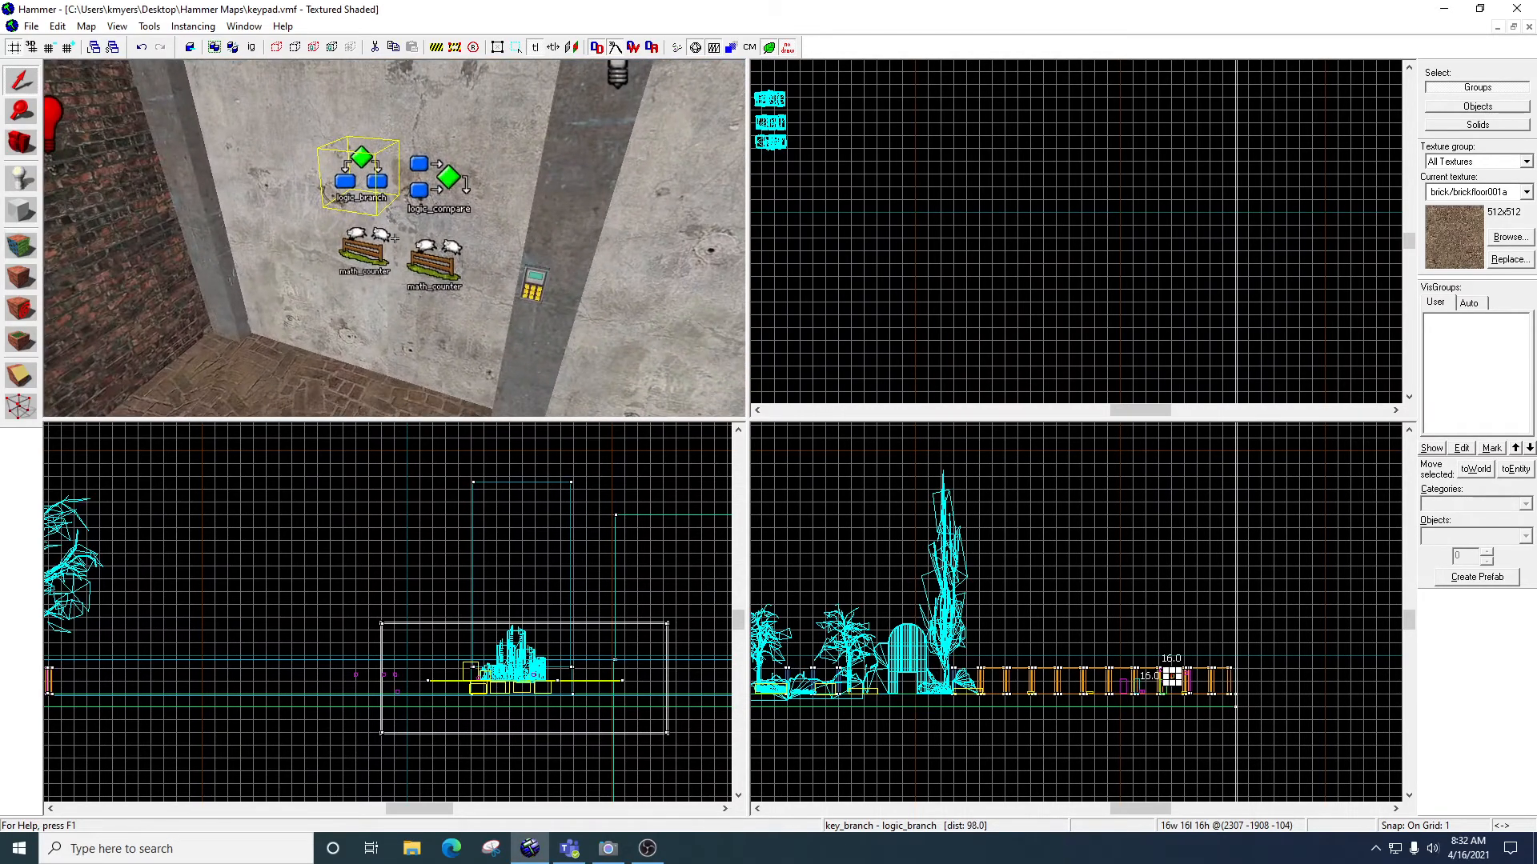
pyautogui.press('w')
pyautogui.press('s')
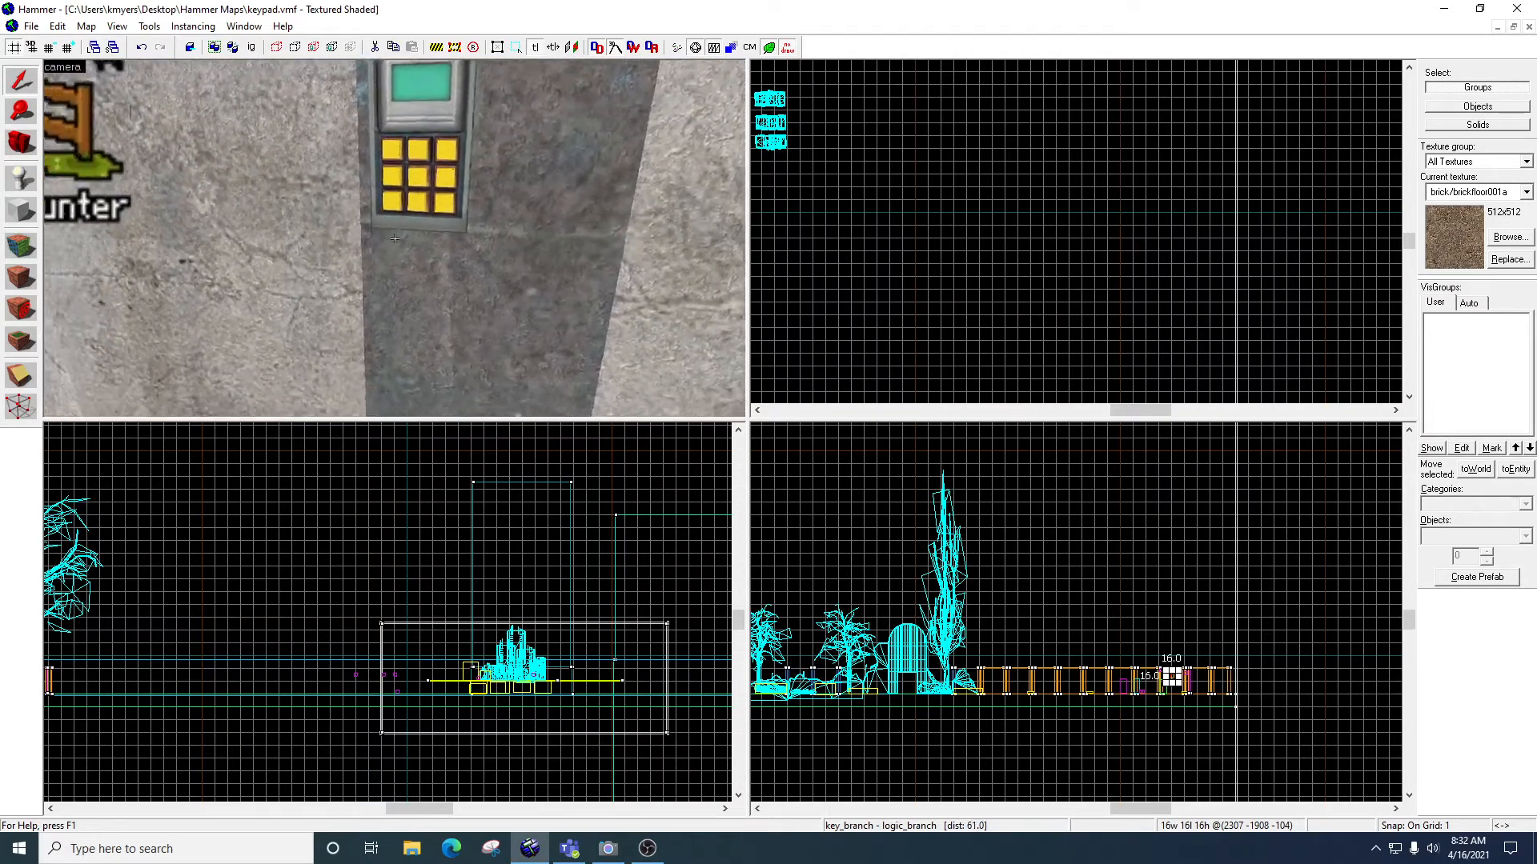
pyautogui.press('w')
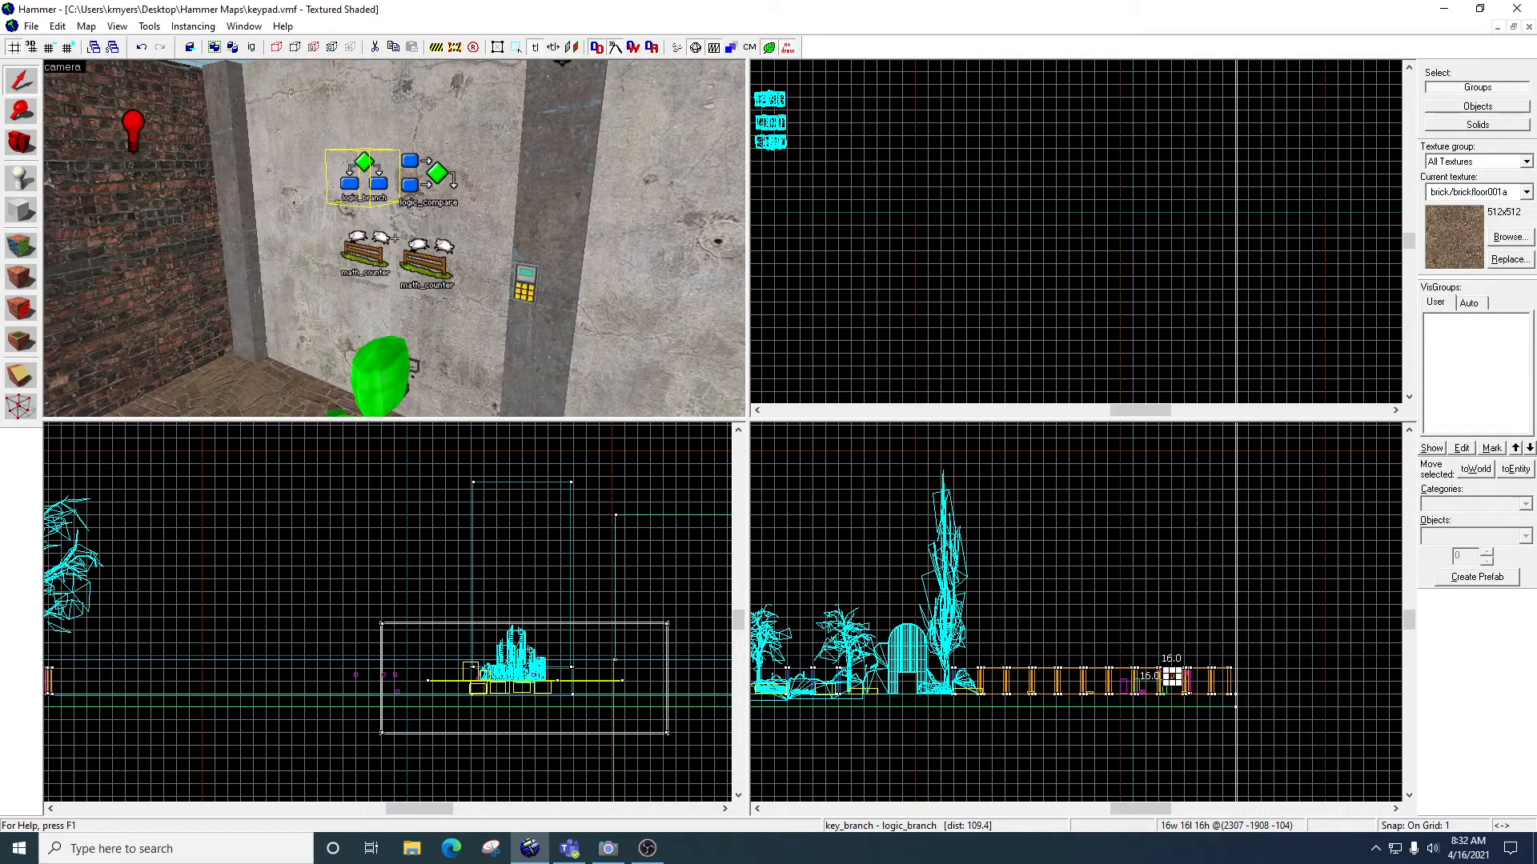
pyautogui.press('z')
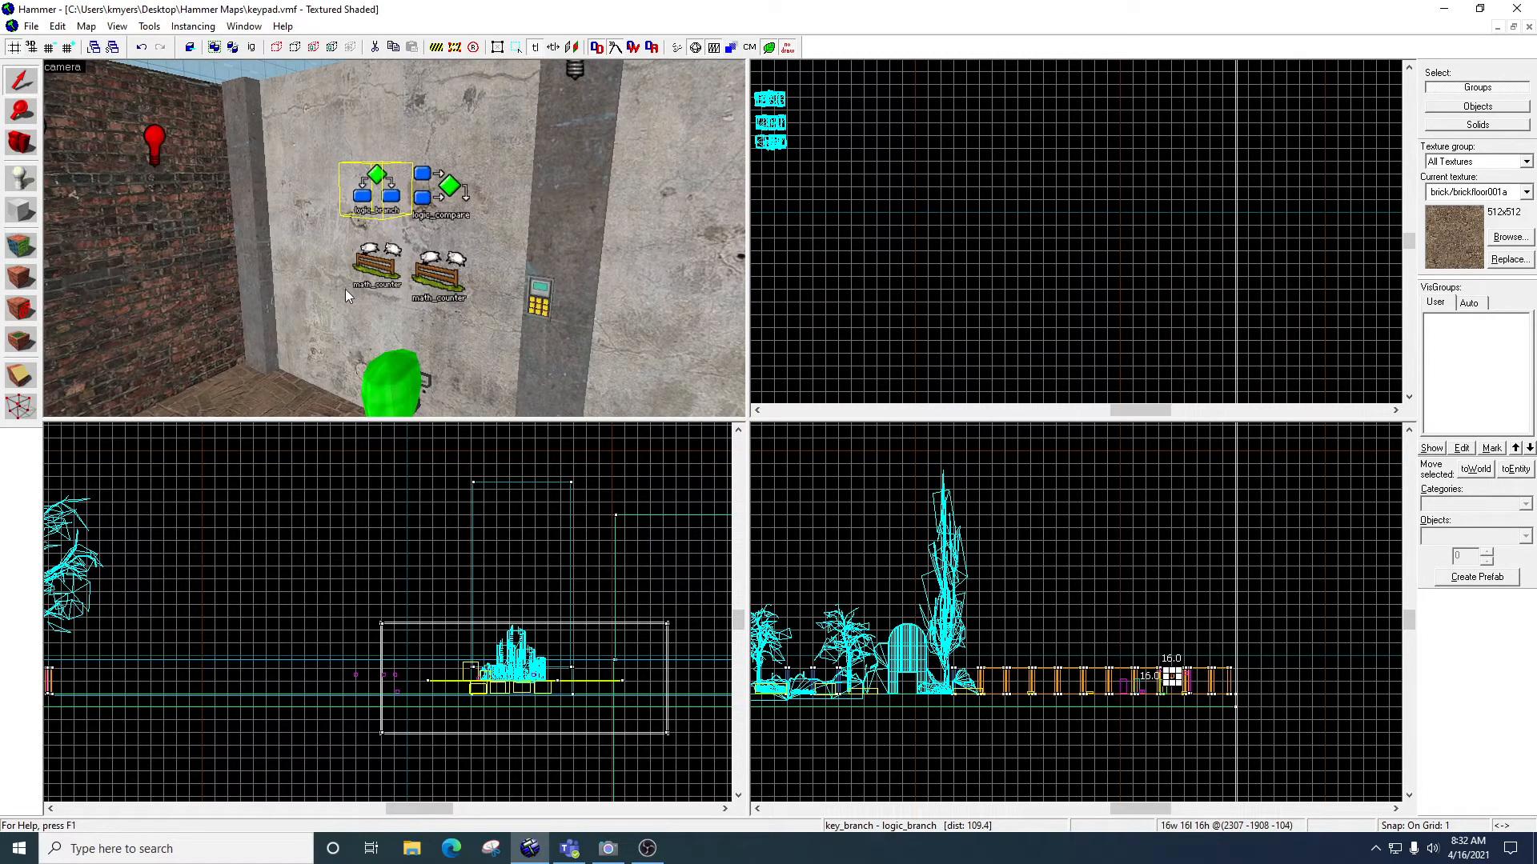